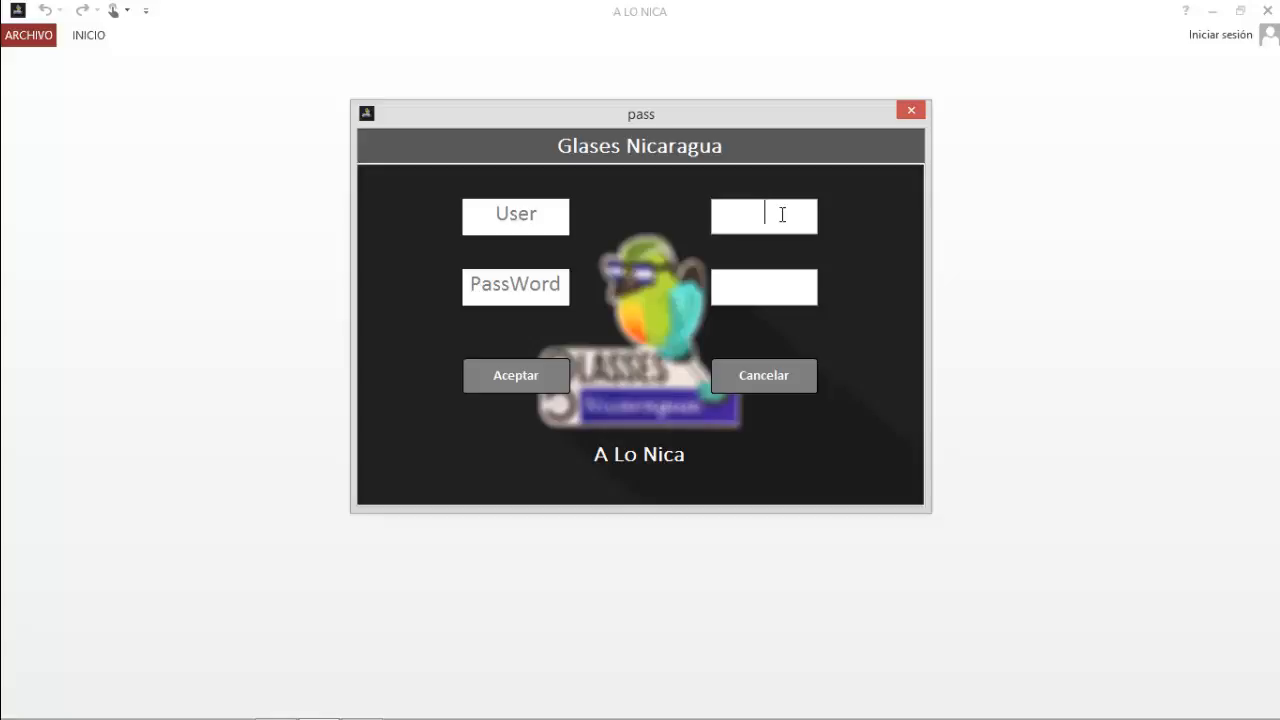
Step: Log in to the Glases Nicaragua database with the user name and the account password
{"action": "type", "text": "olive"}
{"action": "key", "text": "Tab"}
{"action": "type", "text": "*******"}
{"action": "left_click", "coordinate": [535, 378]}
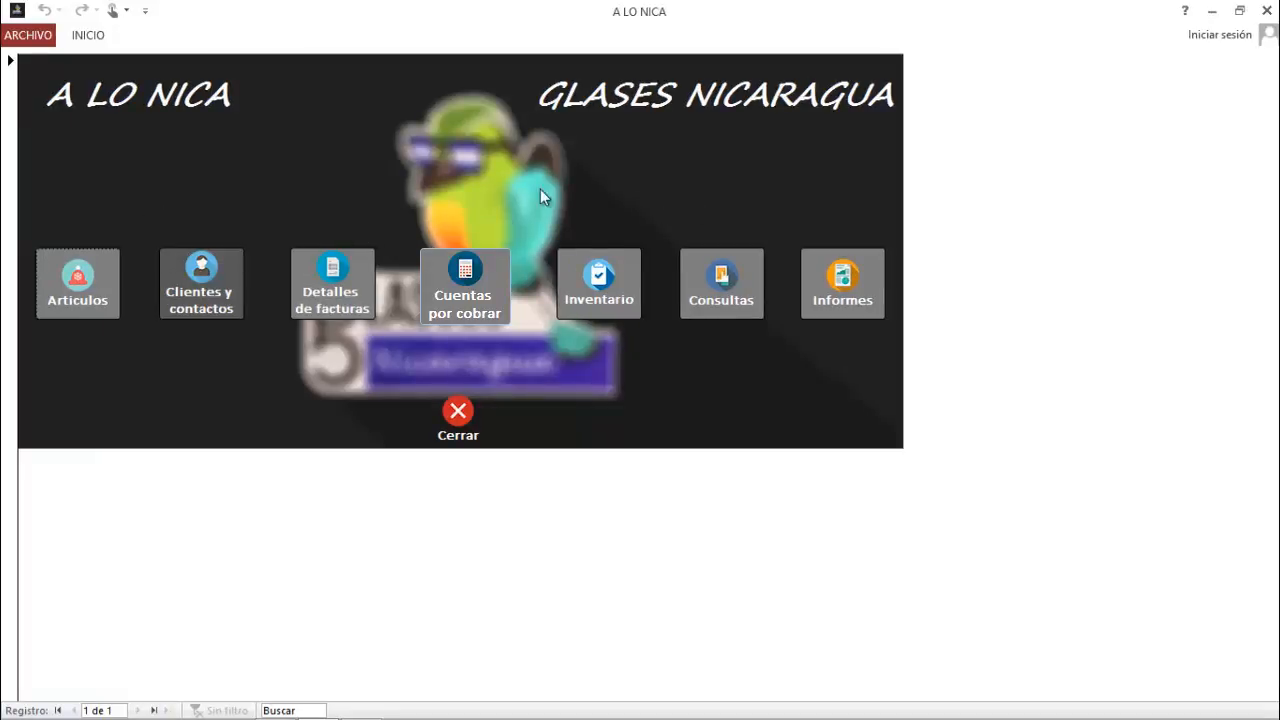
Step: Open the article catalogue and browse its records, going to the last, the first, and forward and back between them
{"action": "left_click", "coordinate": [90, 275]}
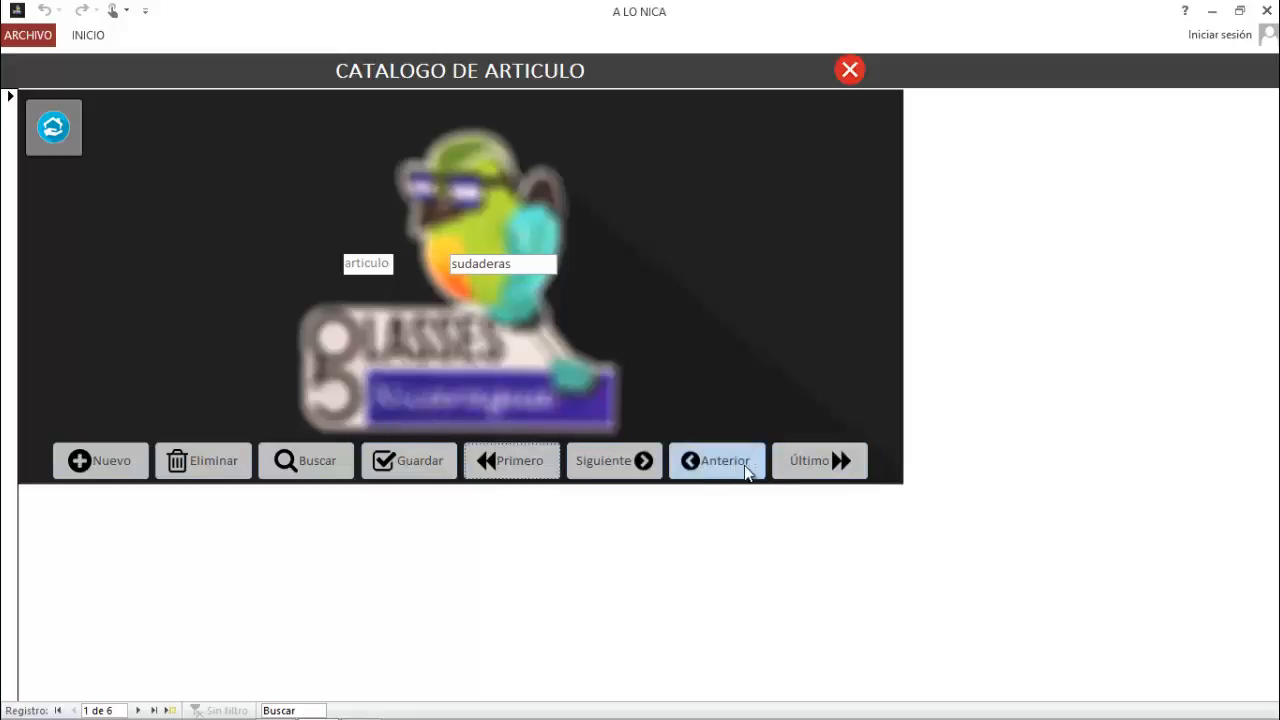
{"action": "left_click", "coordinate": [800, 462]}
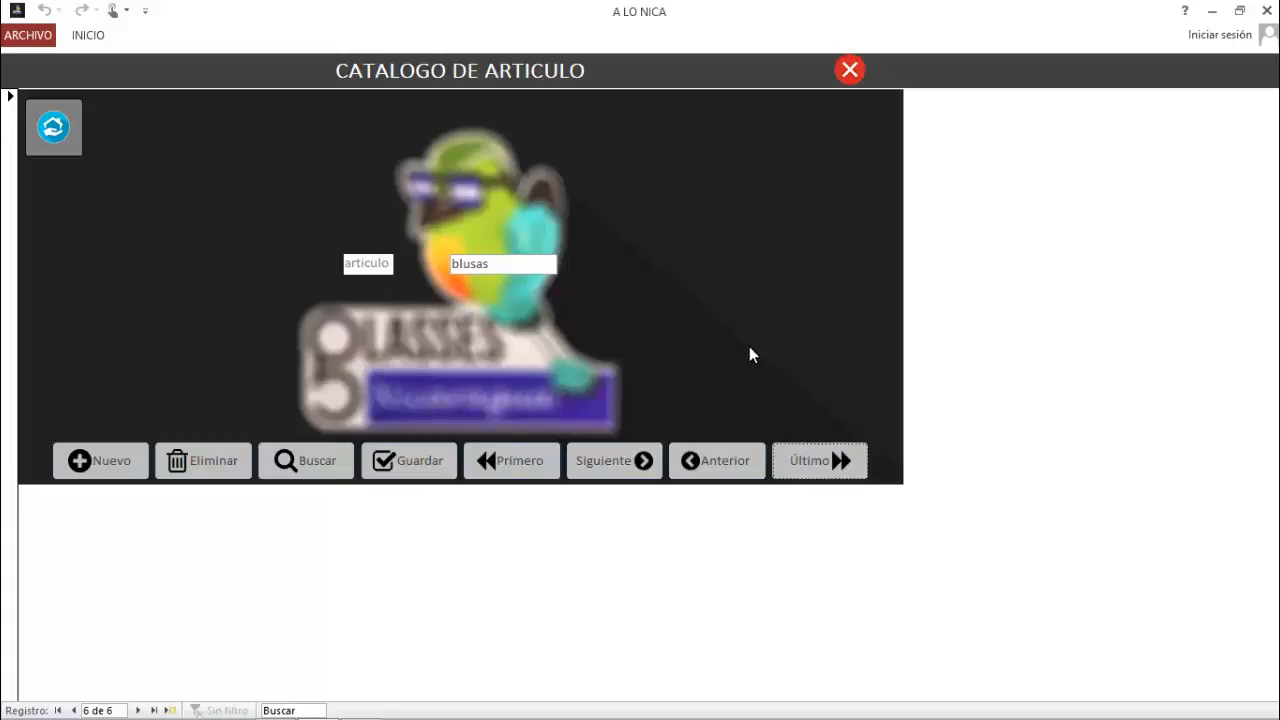
{"action": "left_click", "coordinate": [790, 462]}
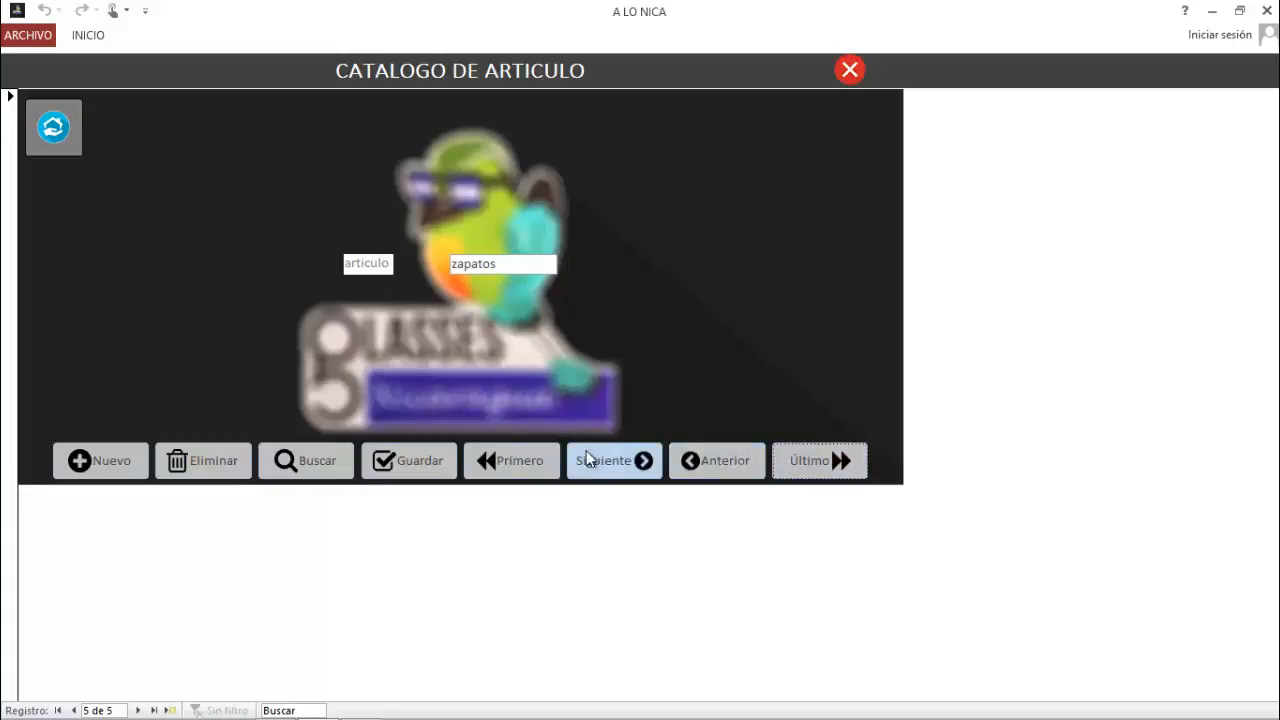
{"action": "left_click", "coordinate": [500, 462]}
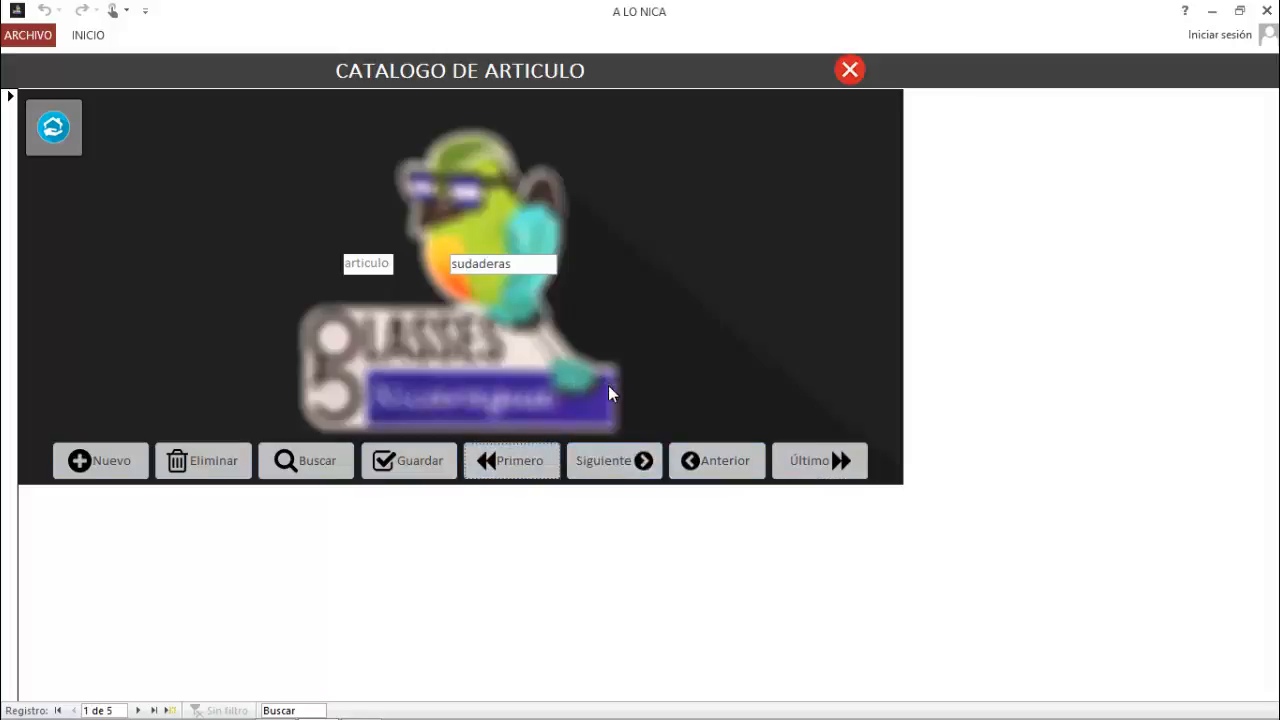
{"action": "left_click", "coordinate": [604, 466]}
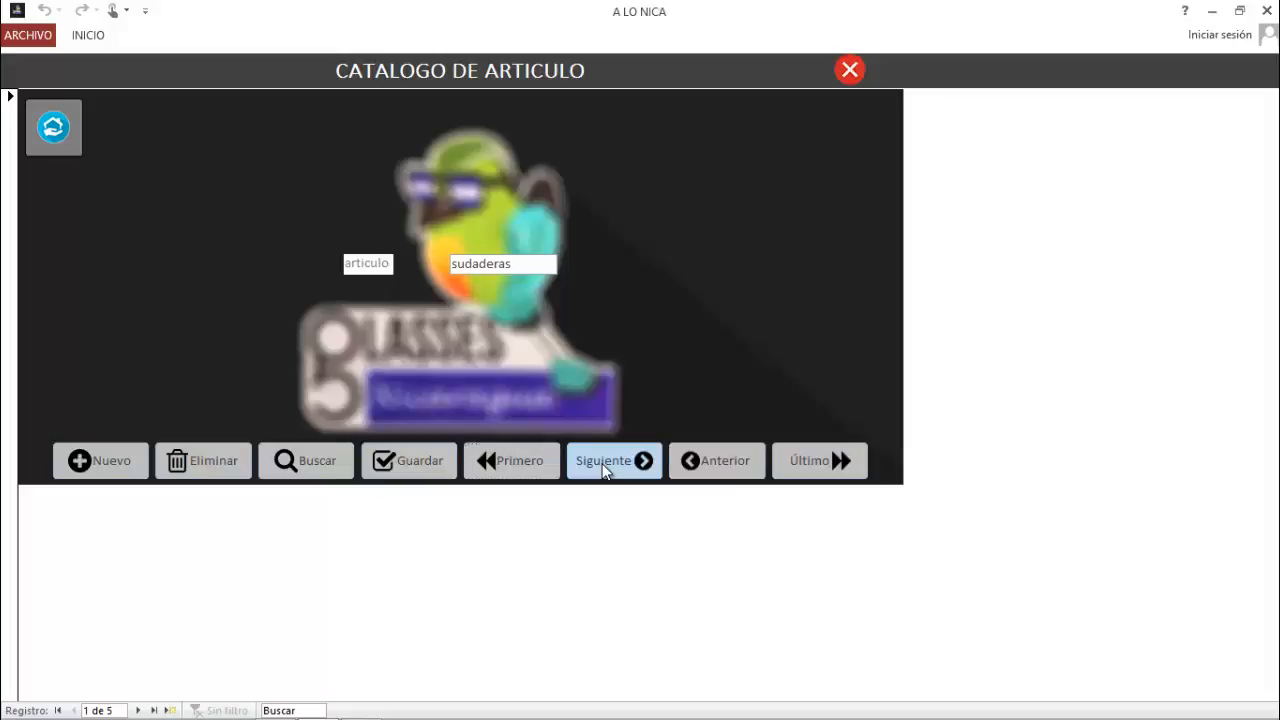
{"action": "left_click", "coordinate": [604, 468]}
{"action": "left_click", "coordinate": [605, 469]}
{"action": "left_click", "coordinate": [672, 465]}
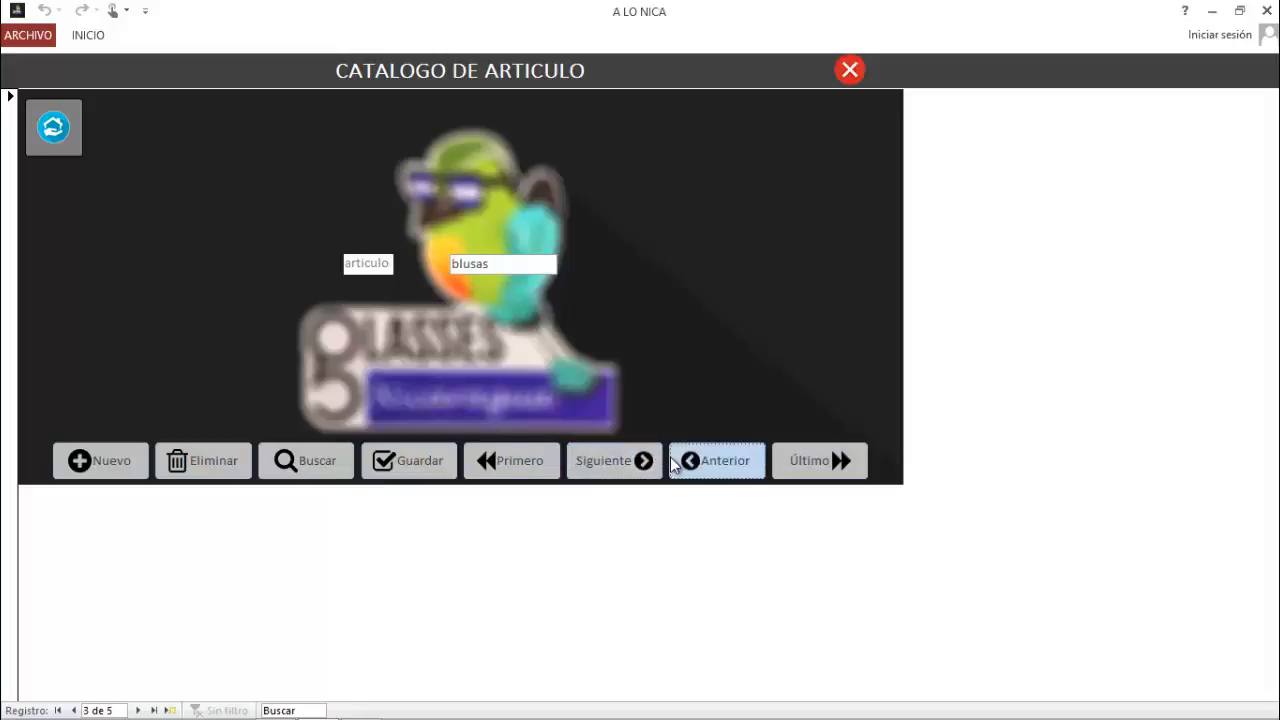
{"action": "left_click", "coordinate": [676, 462]}
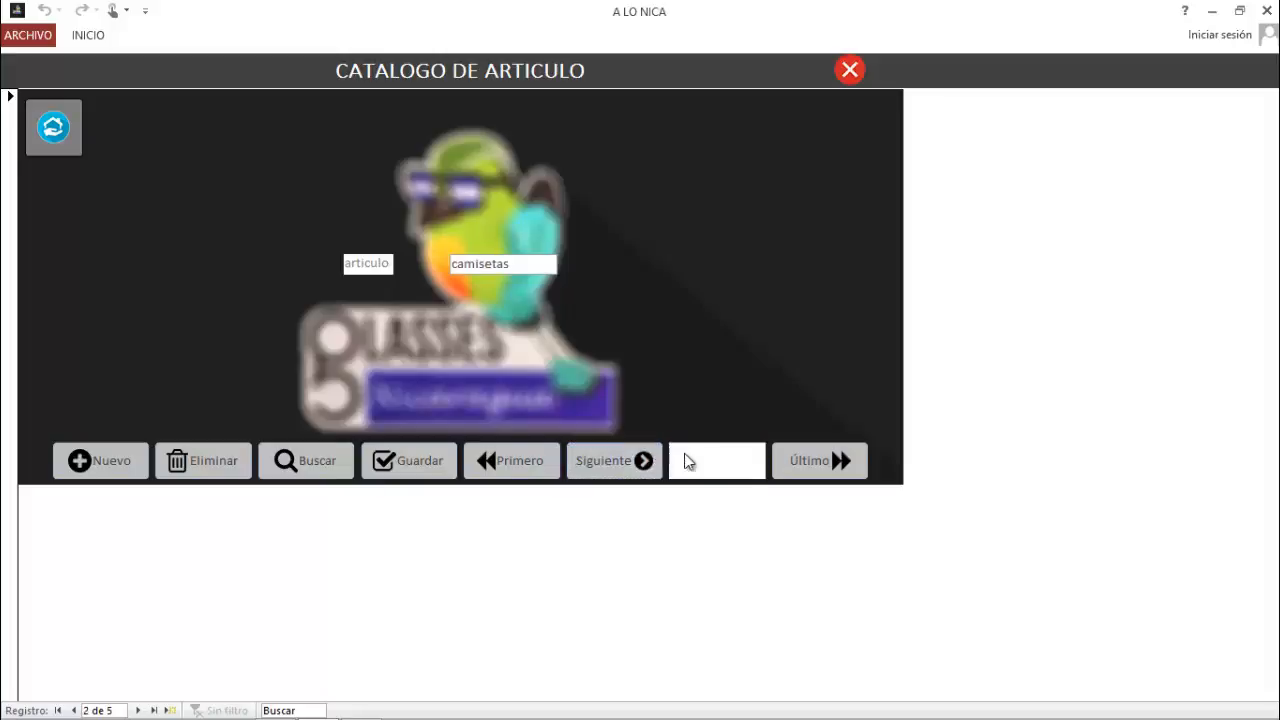
{"action": "left_click", "coordinate": [686, 457]}
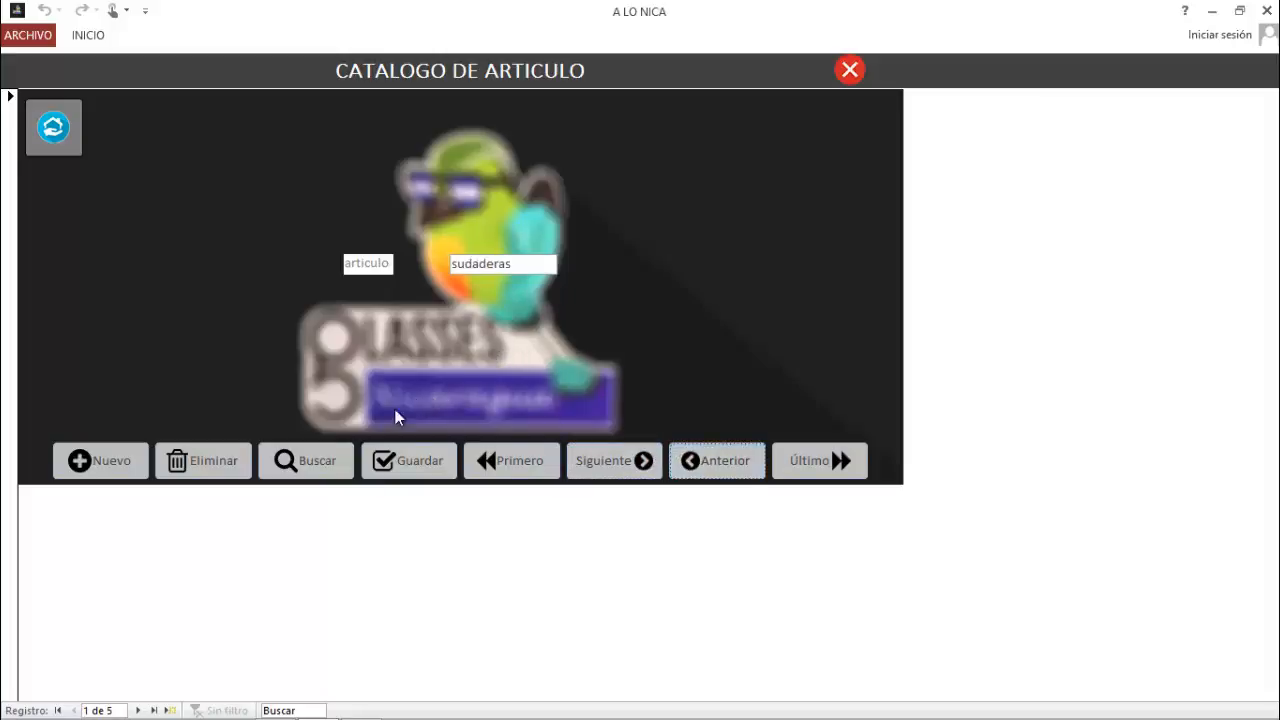
Step: Find the article "zapatos" in the catalogue and delete its record, confirming the deletion
{"action": "left_click", "coordinate": [318, 462]}
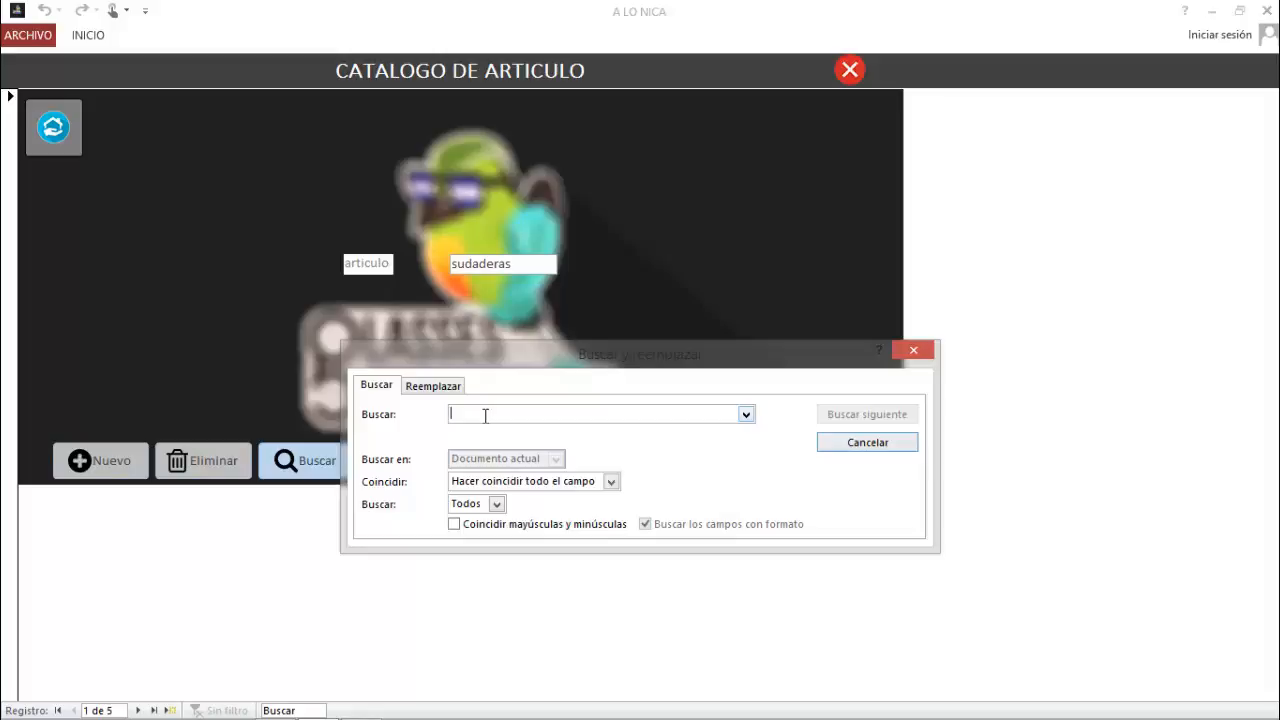
{"action": "type", "text": "zapa"}
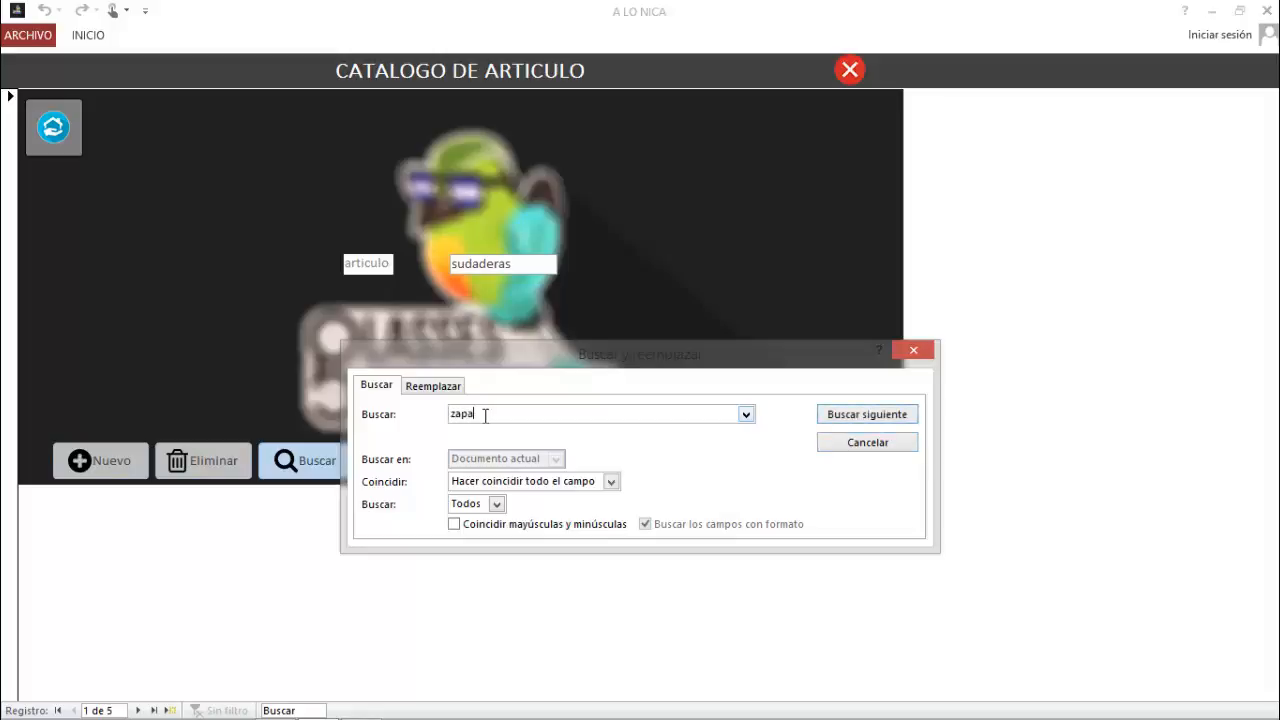
{"action": "type", "text": "tos"}
{"action": "left_click", "coordinate": [880, 414]}
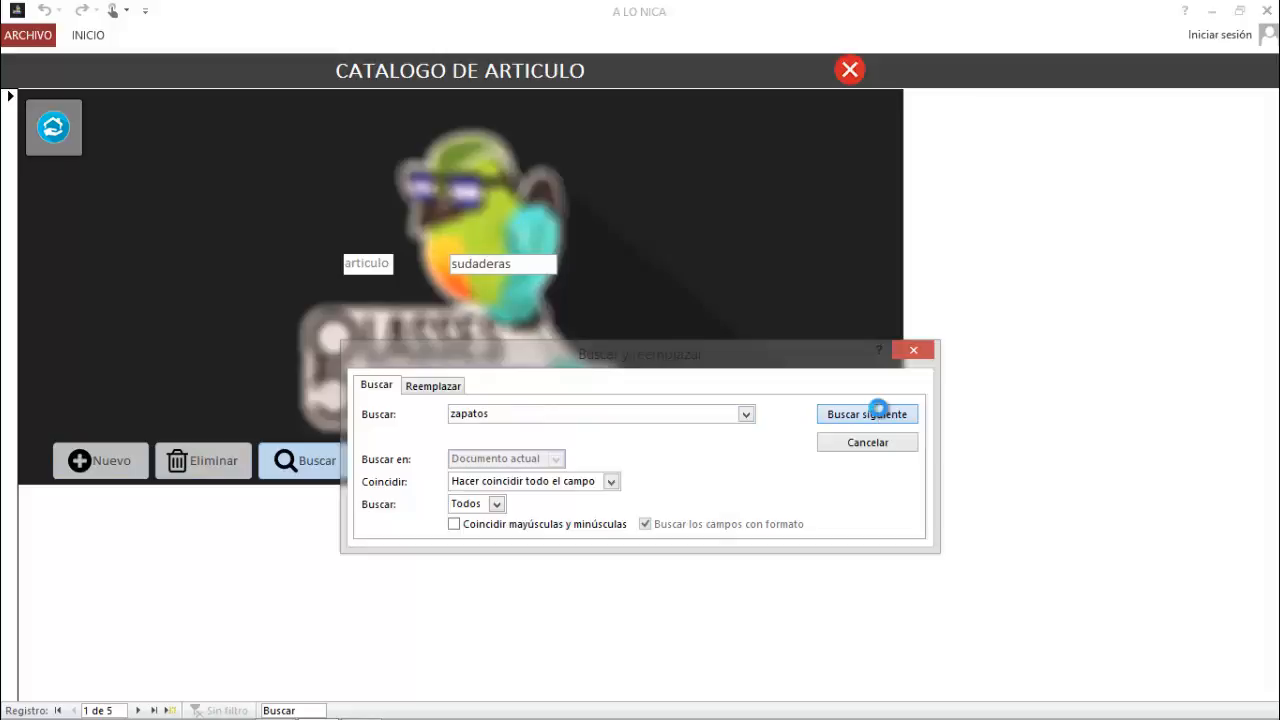
{"action": "left_click", "coordinate": [911, 350]}
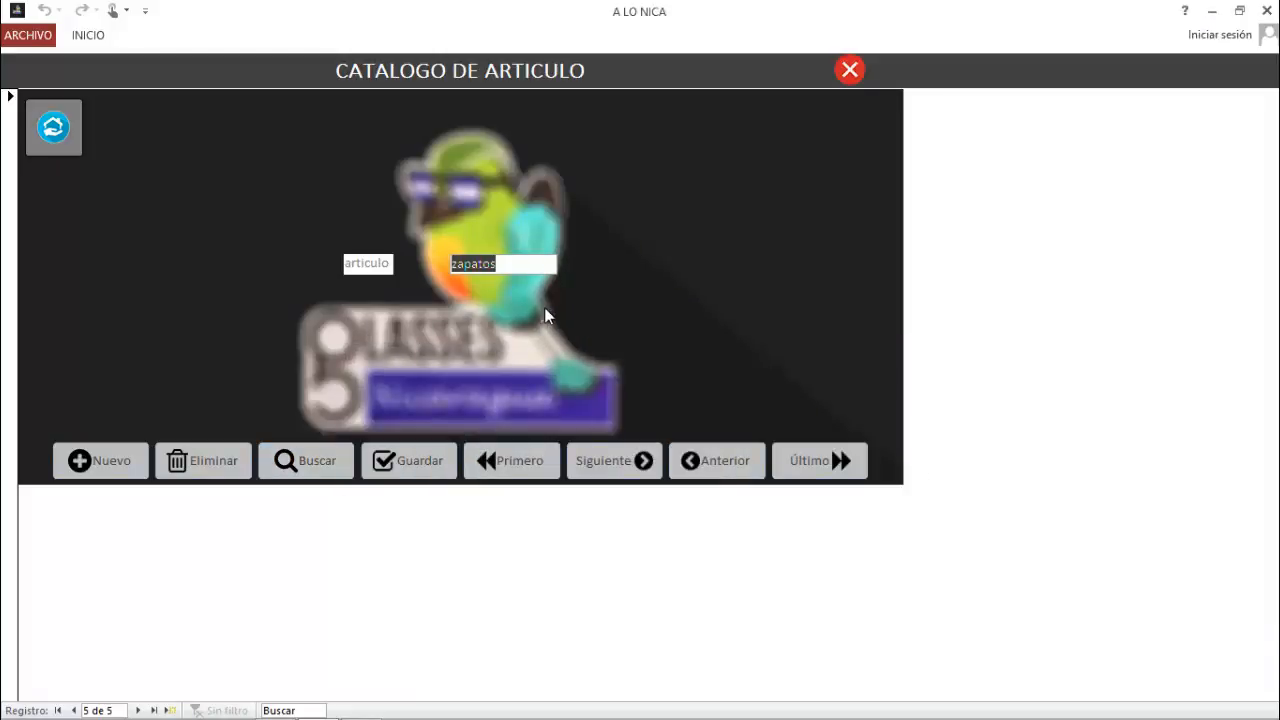
{"action": "left_click", "coordinate": [209, 462]}
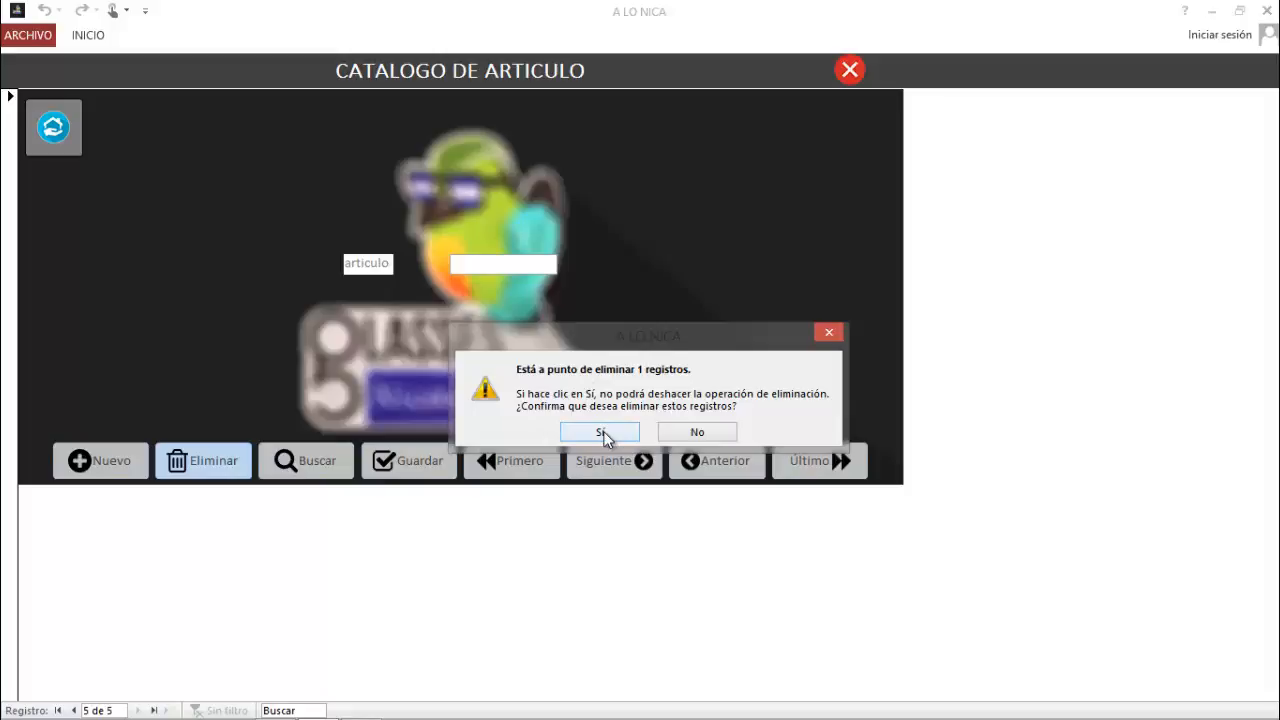
{"action": "left_click", "coordinate": [601, 433]}
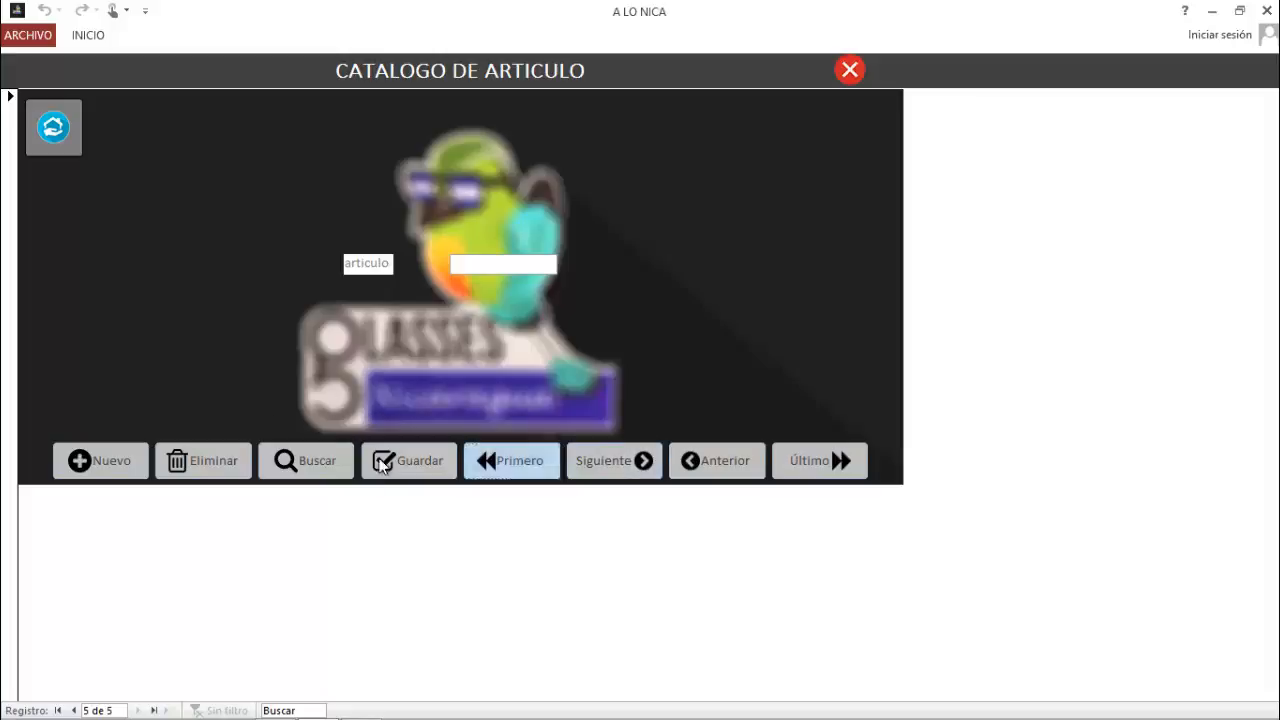
Step: Add a new article named "pulseras" to the catalogue, save it, and go back through the previous records
{"action": "key", "text": "Tab"}
{"action": "left_click", "coordinate": [112, 455]}
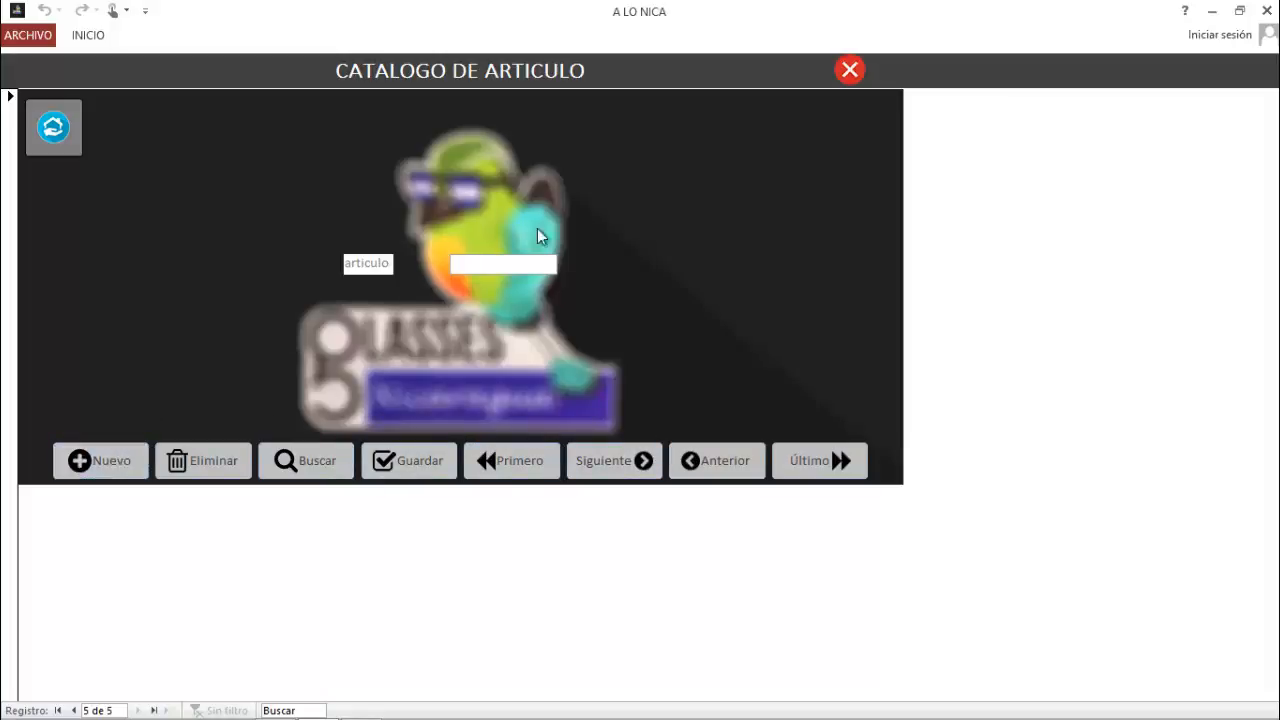
{"action": "left_click", "coordinate": [535, 262]}
{"action": "type", "text": "pulseras"}
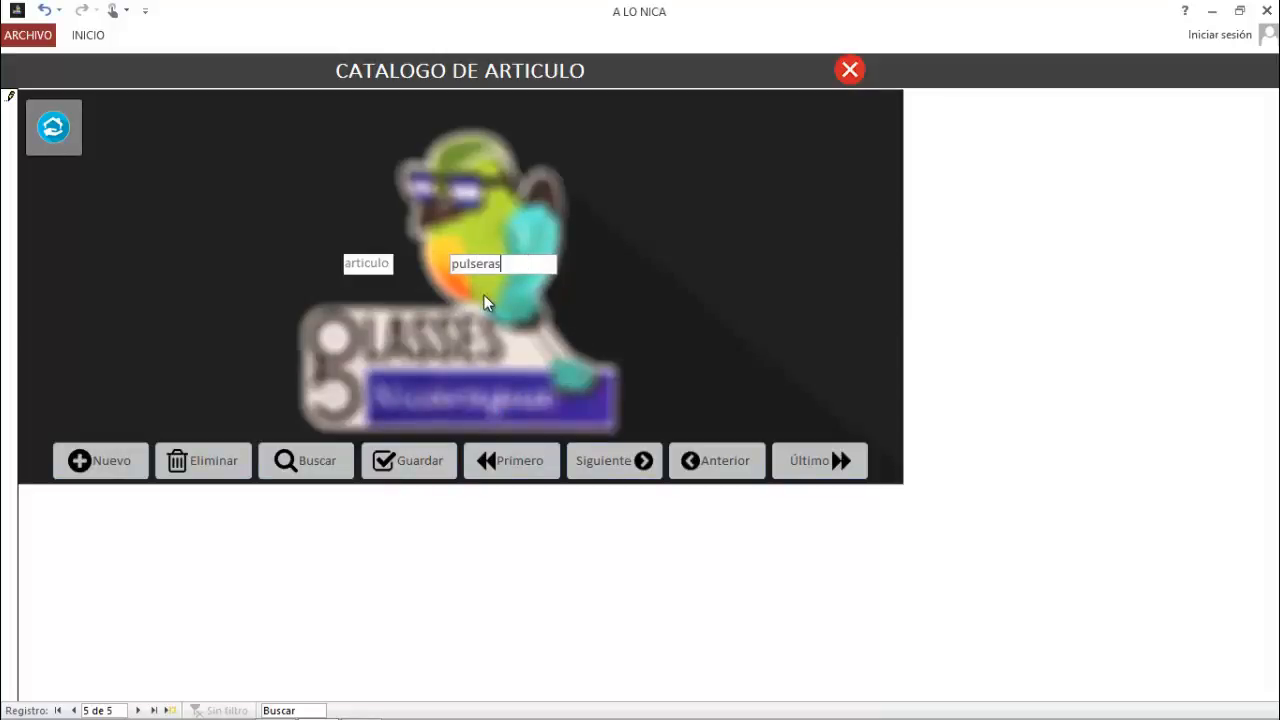
{"action": "left_click", "coordinate": [417, 458]}
{"action": "left_click", "coordinate": [700, 458]}
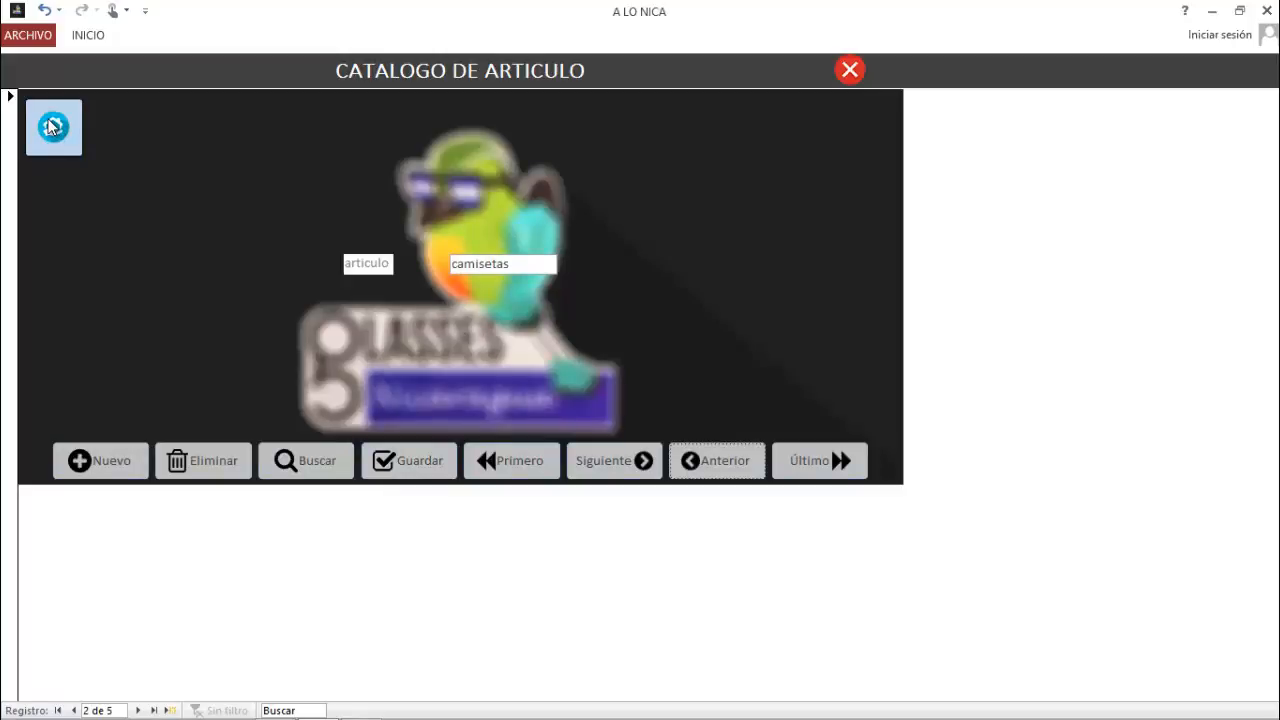
Step: Return to the main menu, open the clients form in the client information section, and page forward through its records
{"action": "left_click", "coordinate": [52, 125]}
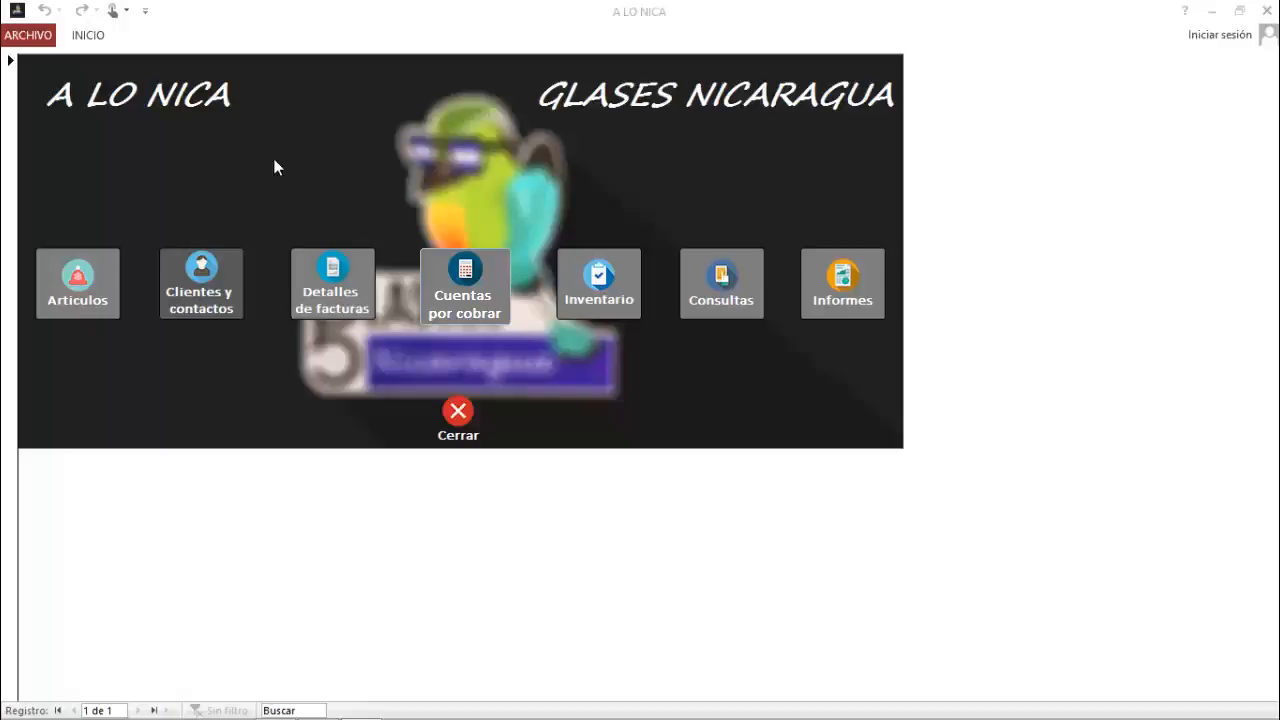
{"action": "left_click", "coordinate": [214, 255]}
{"action": "left_click", "coordinate": [208, 274]}
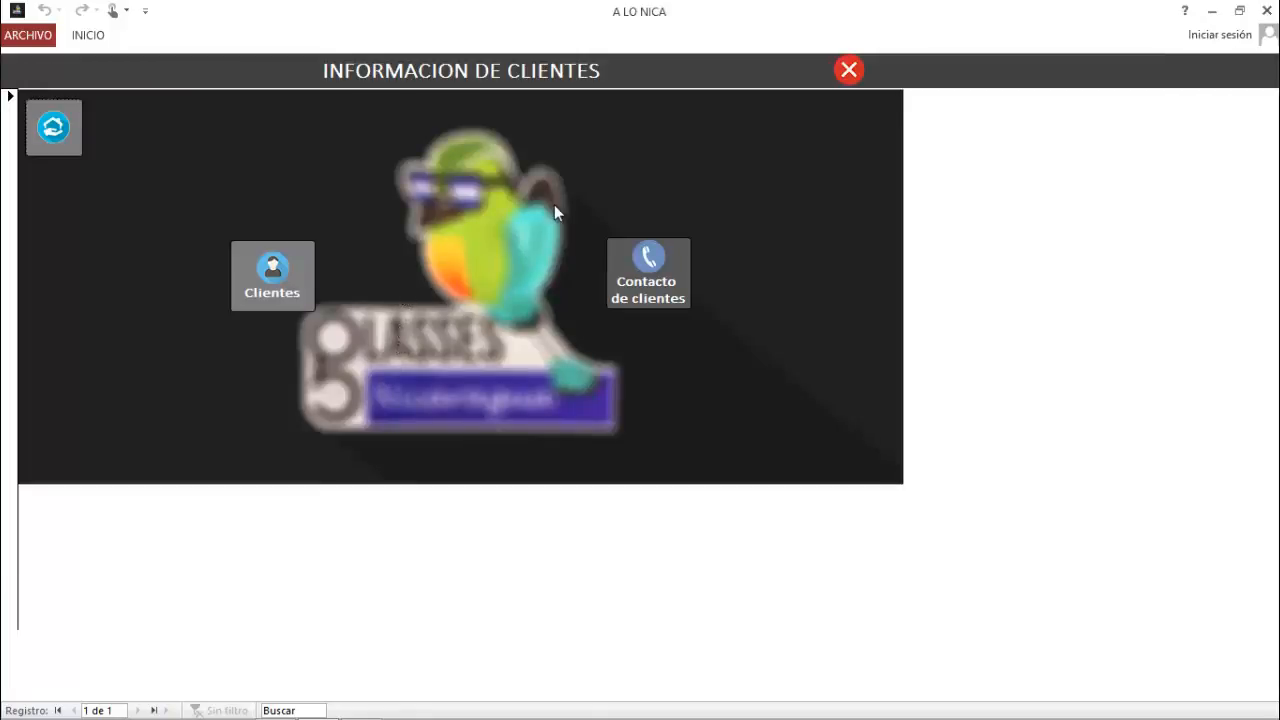
{"action": "left_click", "coordinate": [286, 283]}
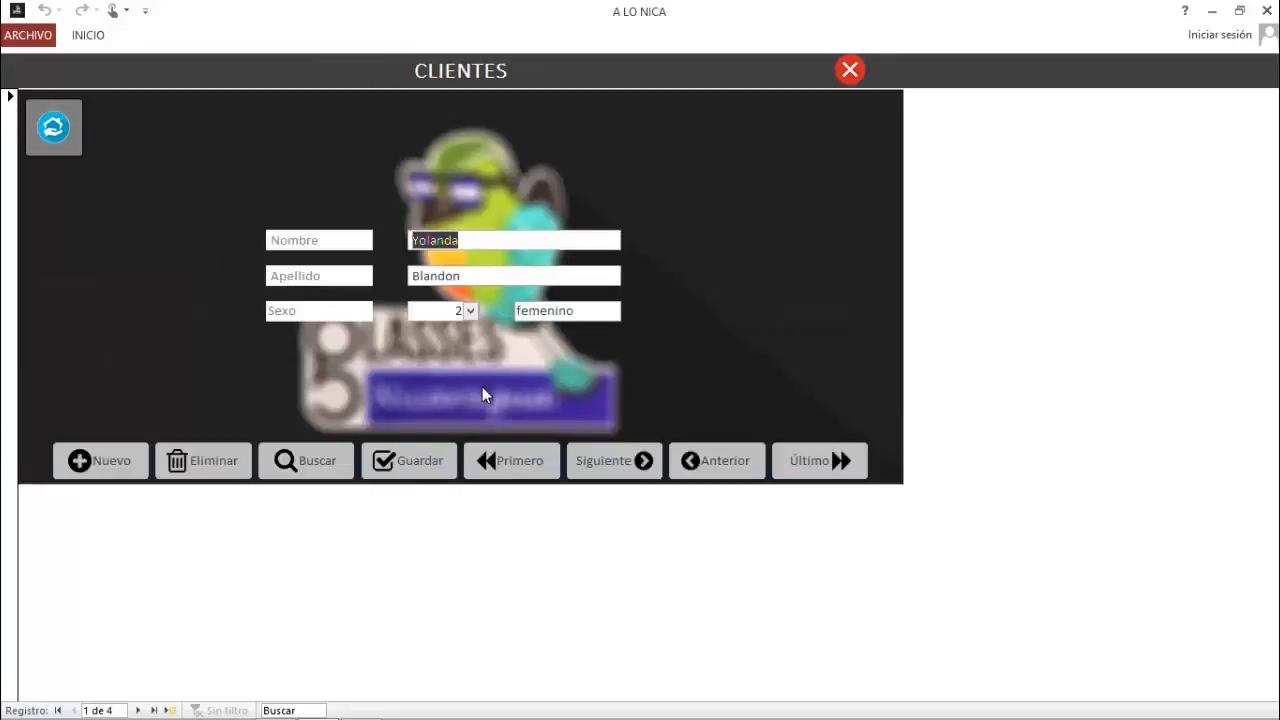
{"action": "left_click", "coordinate": [622, 458]}
{"action": "left_click", "coordinate": [622, 458]}
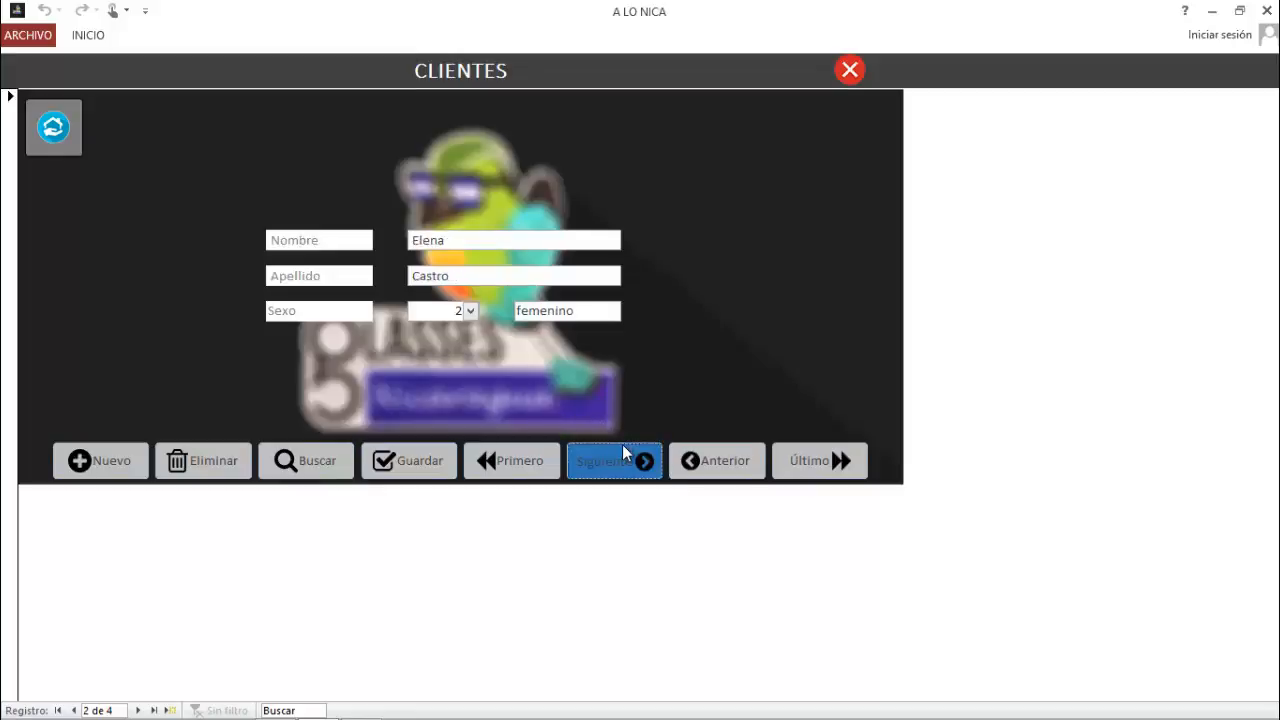
{"action": "left_click", "coordinate": [622, 447]}
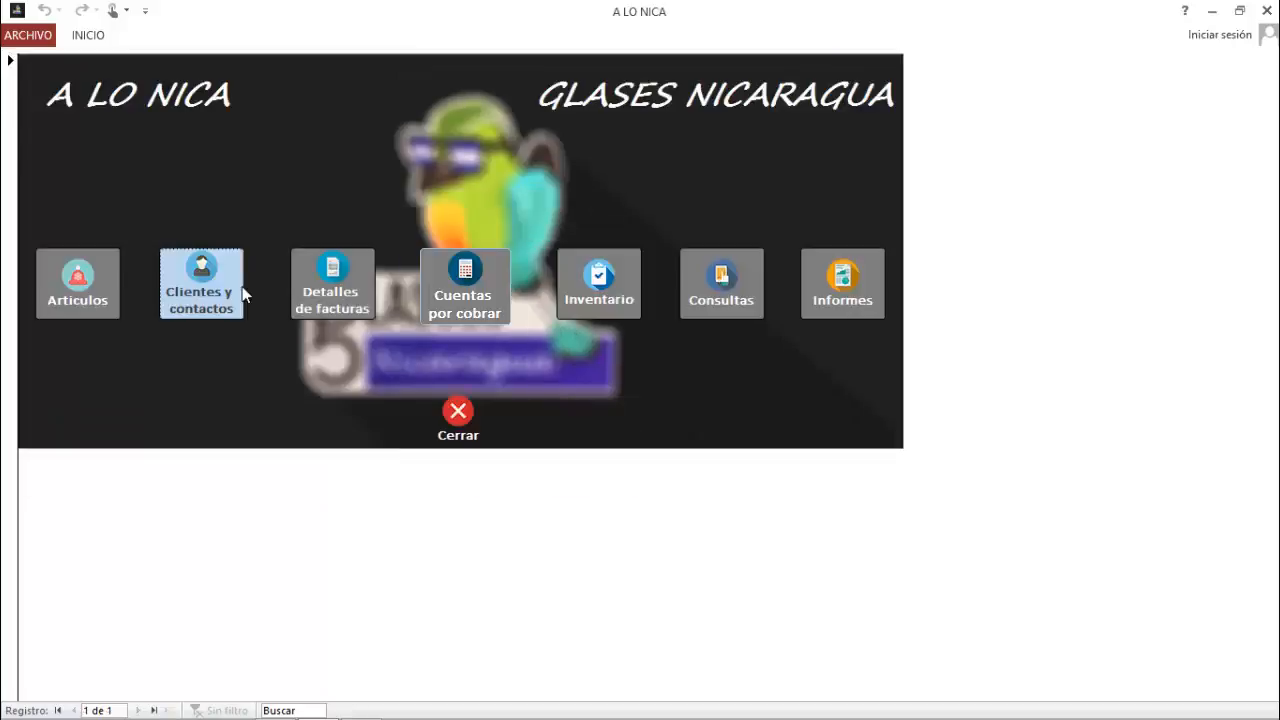
Step: Open the client contacts form and page forward through the contact records
{"action": "left_click", "coordinate": [240, 289]}
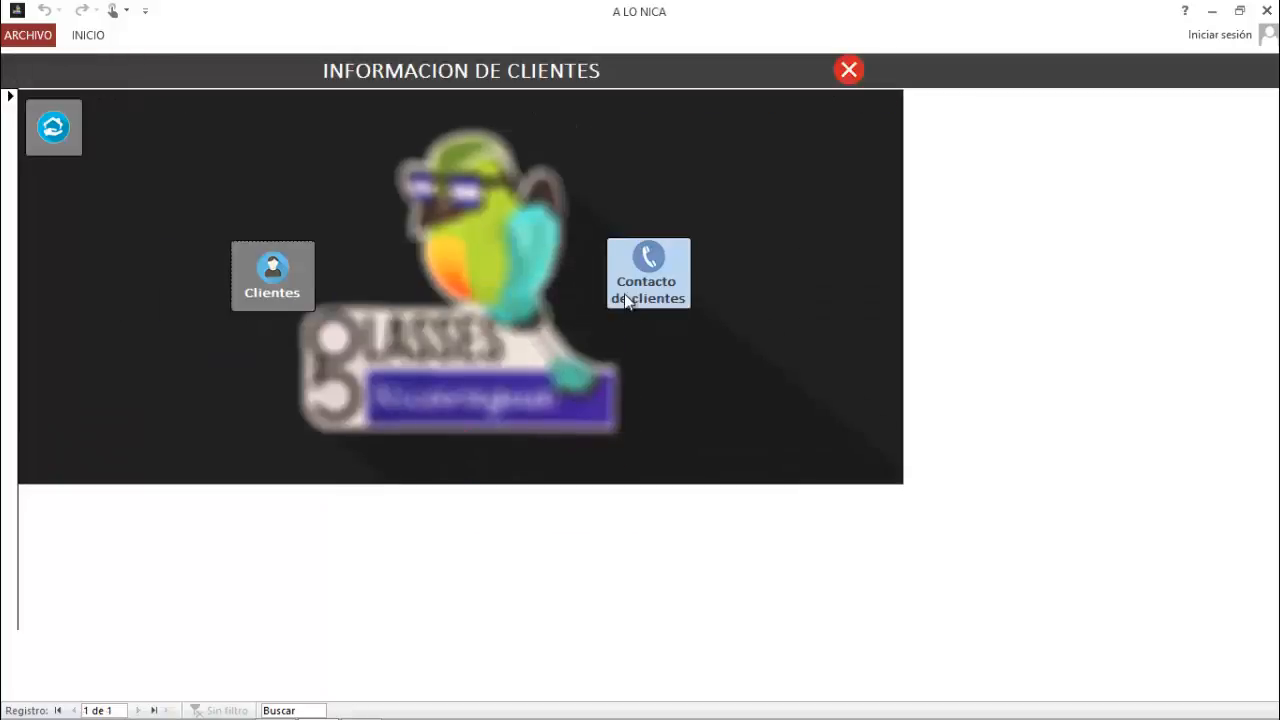
{"action": "left_click", "coordinate": [627, 298]}
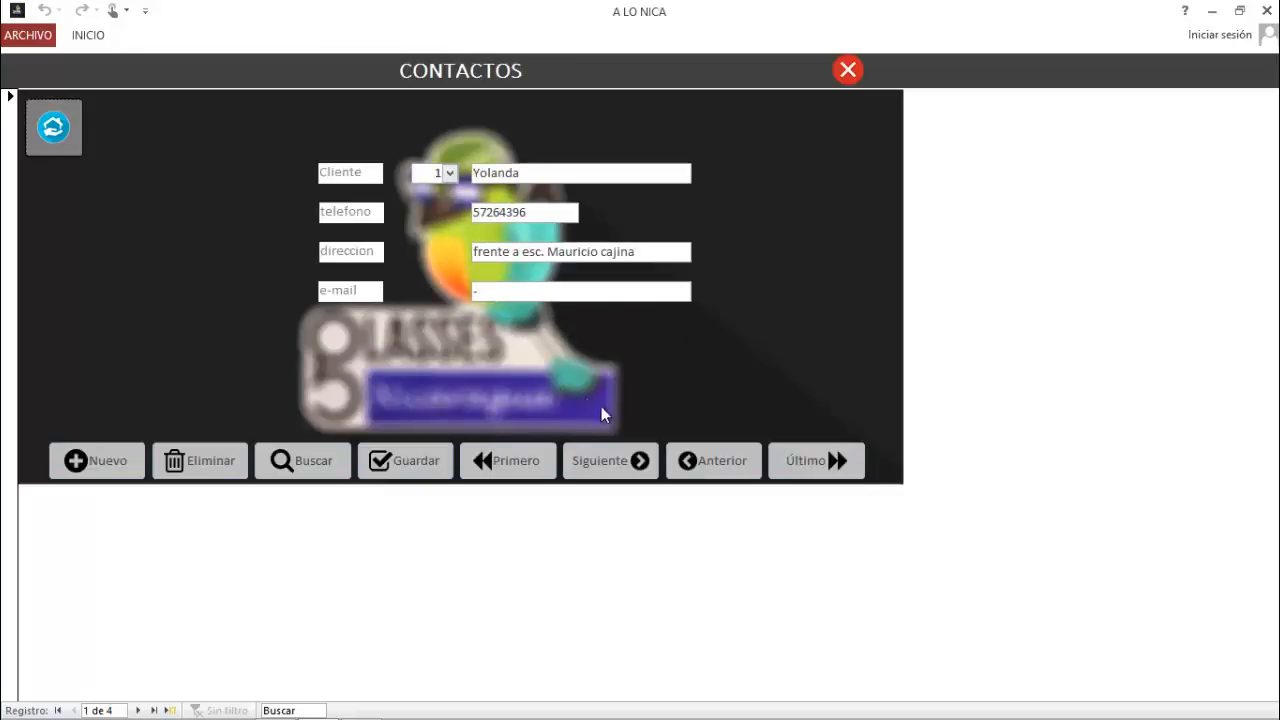
{"action": "left_click", "coordinate": [609, 449]}
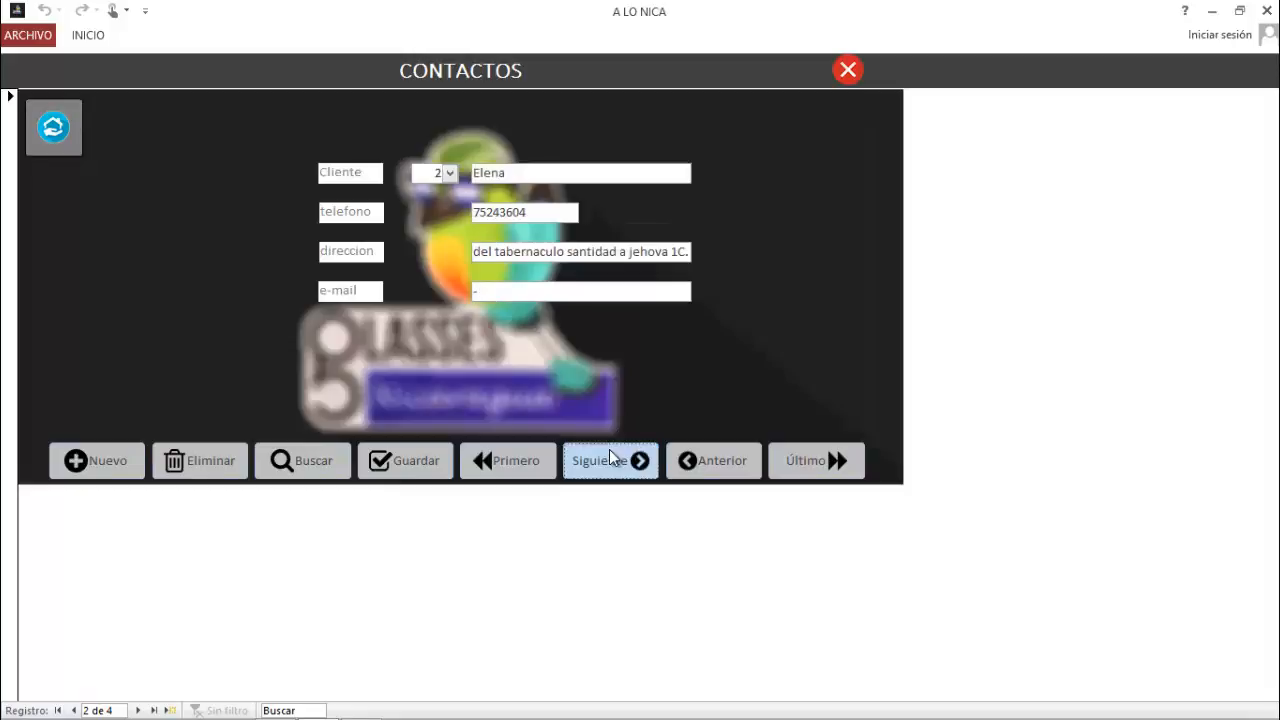
{"action": "left_click", "coordinate": [609, 449]}
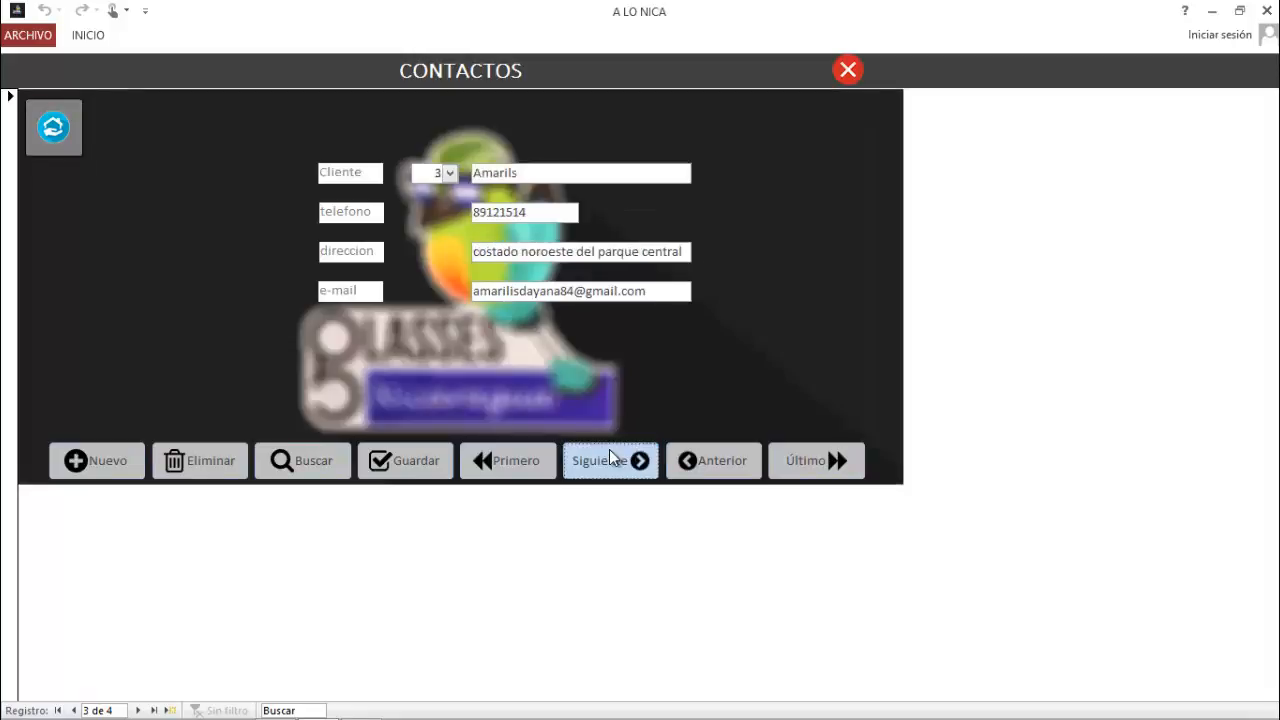
{"action": "left_click", "coordinate": [609, 449]}
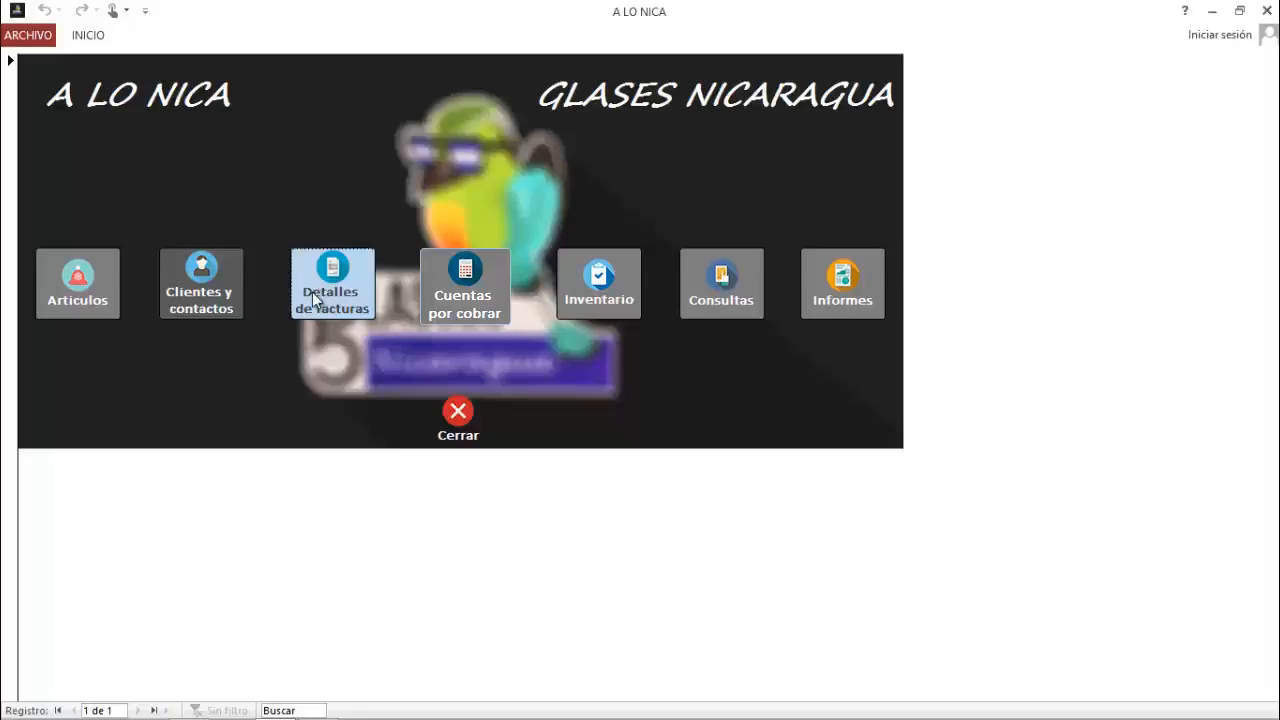
Step: Open the invoice details form and enter today's date, 21/11/2016, and invoice number 1
{"action": "left_click", "coordinate": [312, 283]}
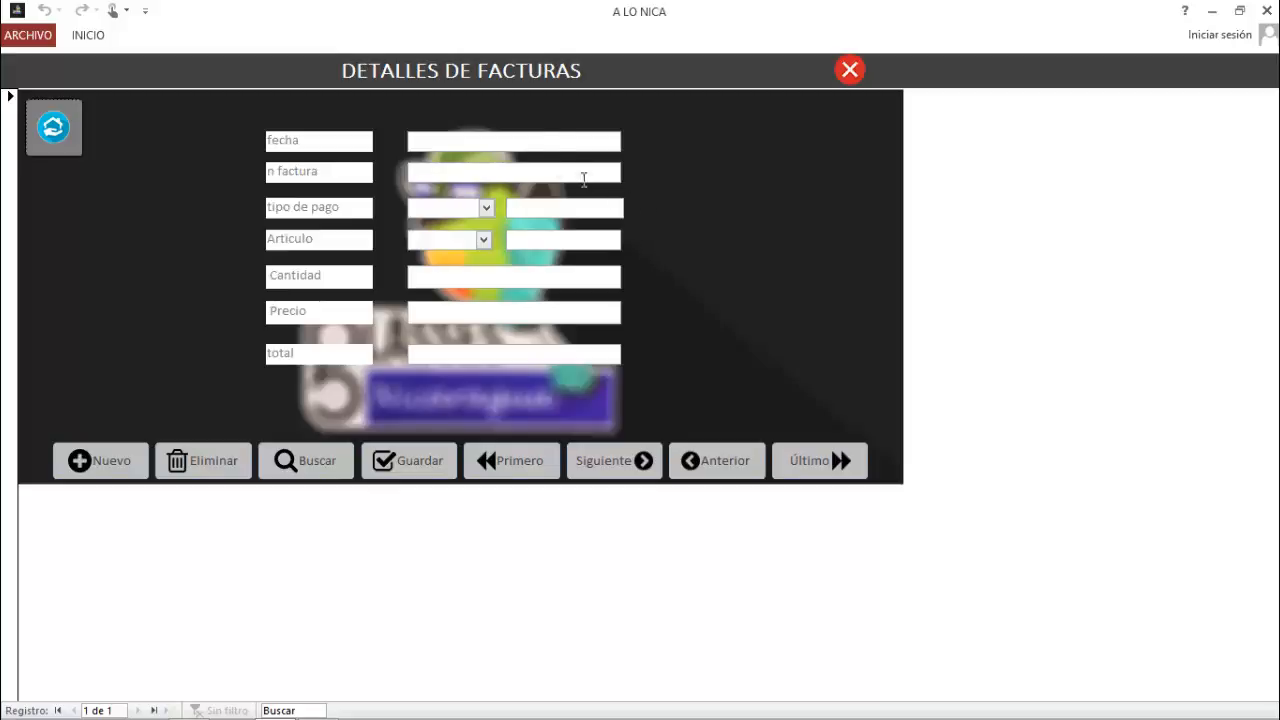
{"action": "left_click", "coordinate": [542, 143]}
{"action": "left_click", "coordinate": [630, 141]}
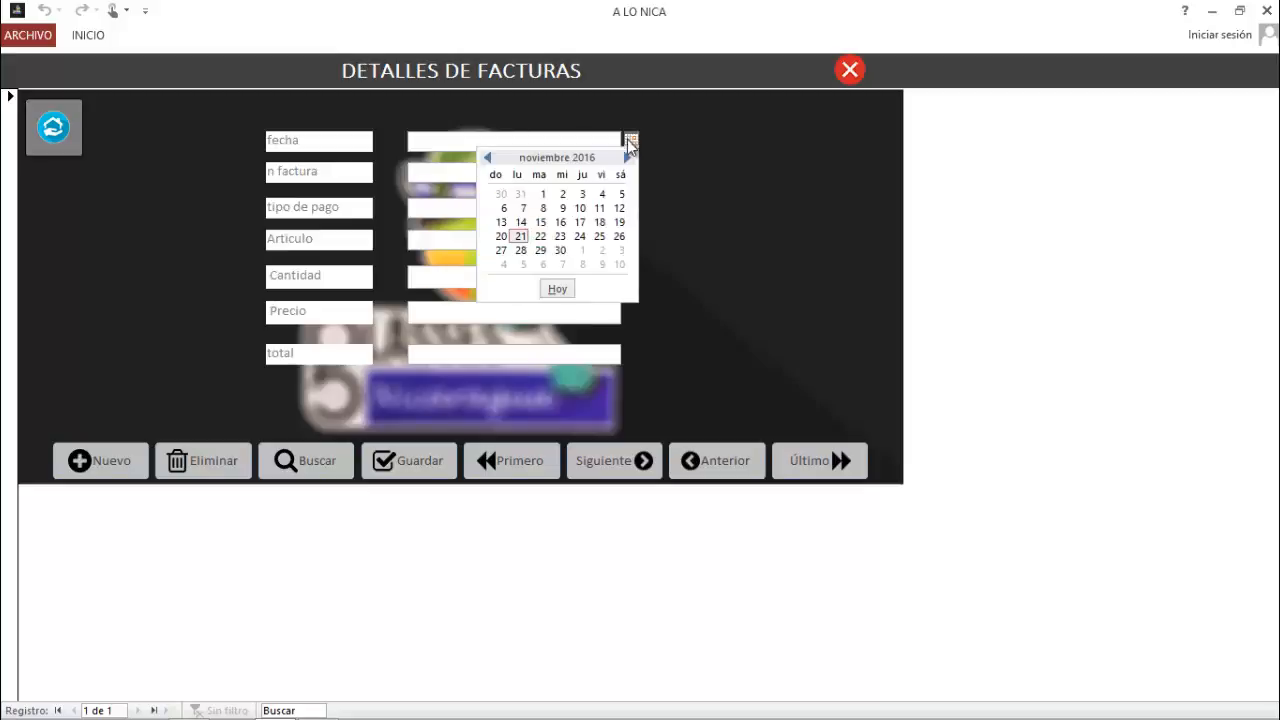
{"action": "left_click", "coordinate": [559, 289]}
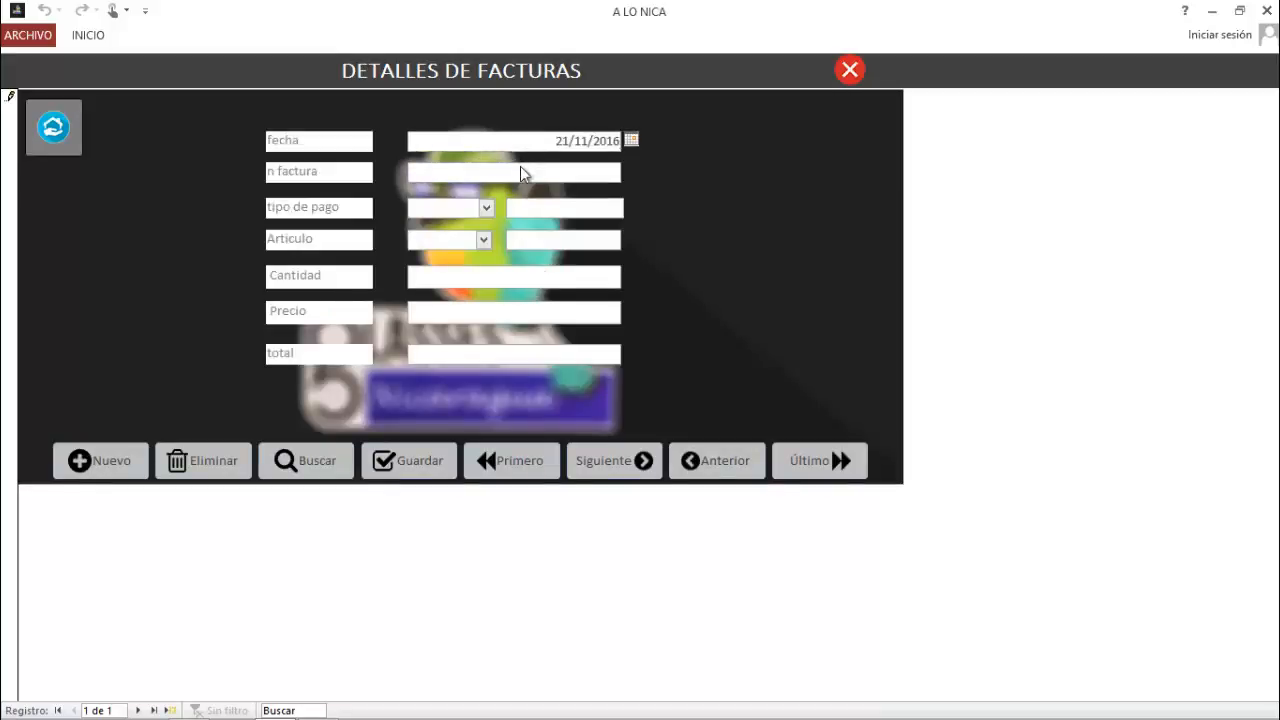
{"action": "left_click", "coordinate": [520, 166]}
{"action": "key", "text": "BackSpace"}
{"action": "type", "text": "1"}
Step: Set the invoice's payment type to 1 (efectivo) and its article to 1 (sudaderas)
{"action": "left_click", "coordinate": [485, 208]}
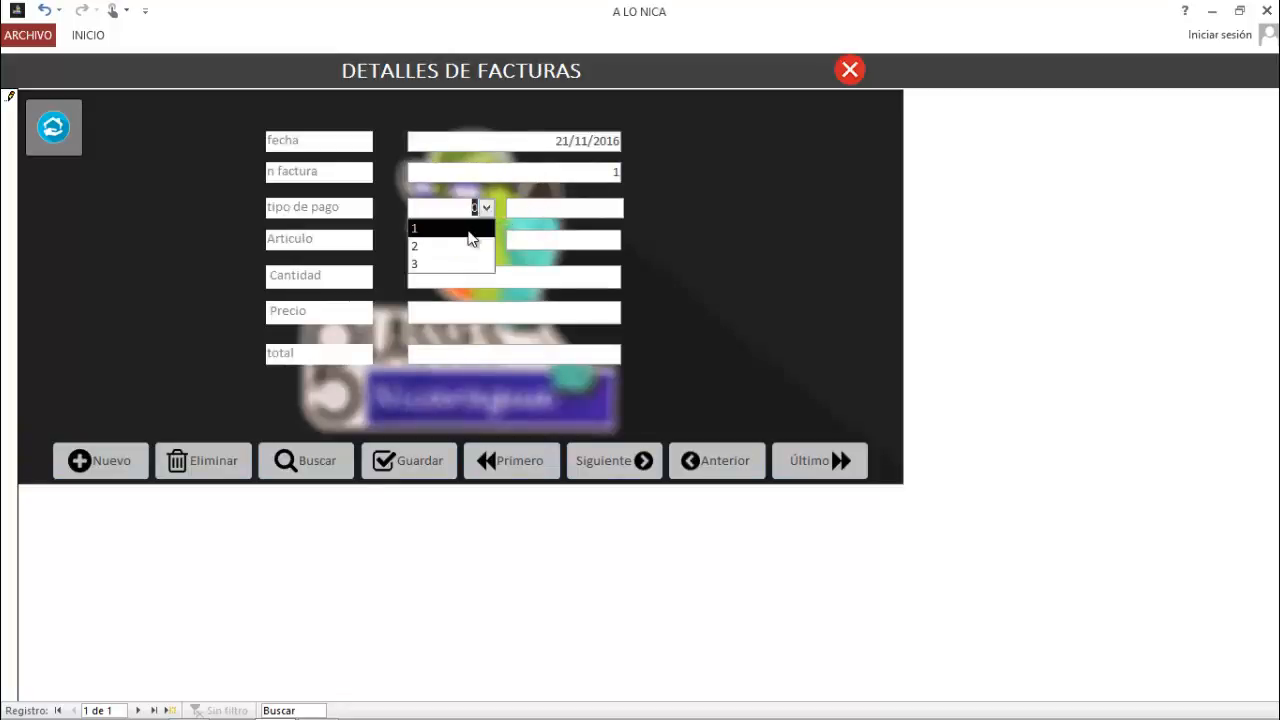
{"action": "left_click", "coordinate": [470, 238]}
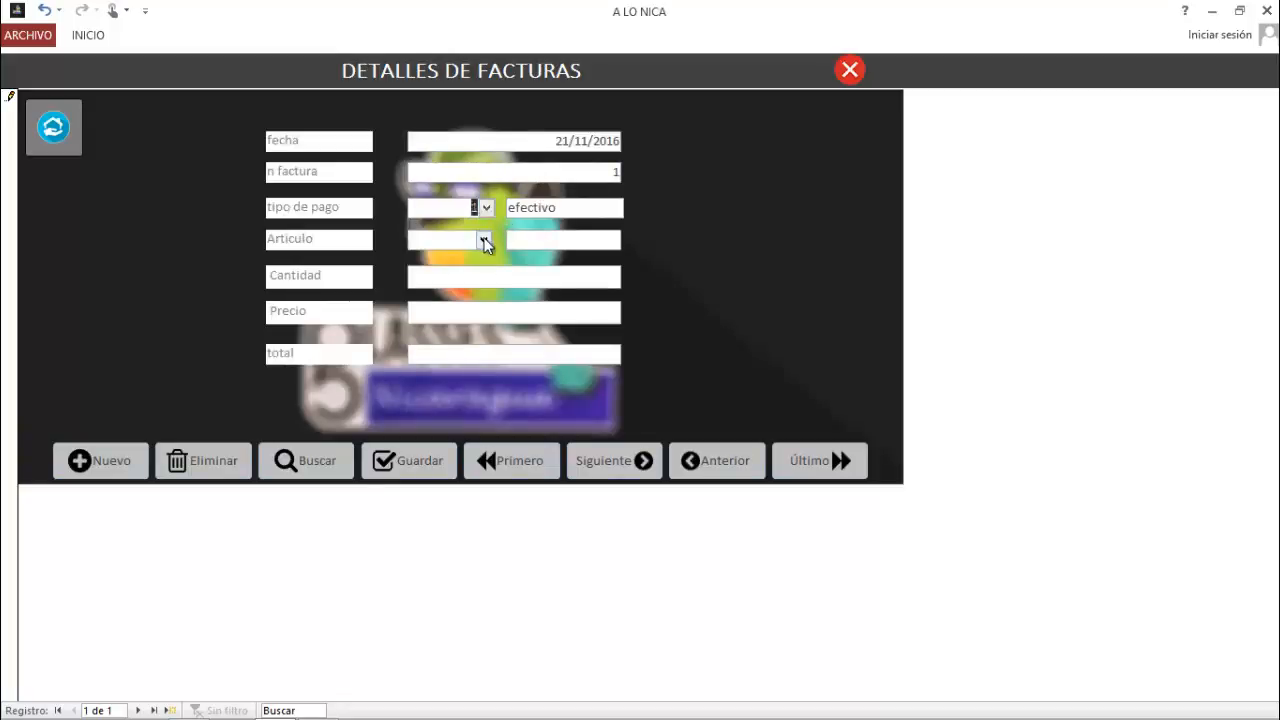
{"action": "left_click", "coordinate": [483, 240]}
{"action": "left_click", "coordinate": [470, 260]}
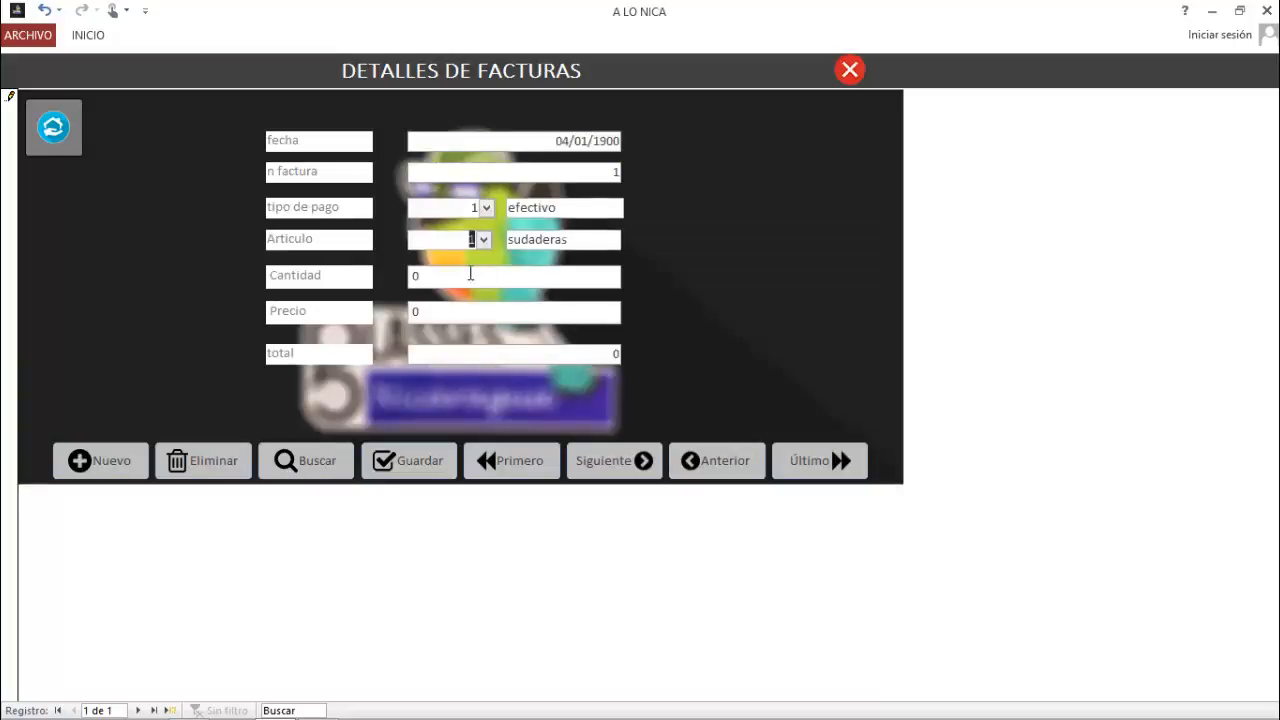
Step: Set the invoice's quantity to 3 and its price to 290
{"action": "left_click", "coordinate": [465, 279]}
{"action": "key", "text": "BackSpace"}
{"action": "type", "text": "3"}
{"action": "left_click", "coordinate": [449, 312]}
{"action": "key", "text": "BackSpace"}
{"action": "type", "text": "290"}
{"action": "key", "text": "Tab"}
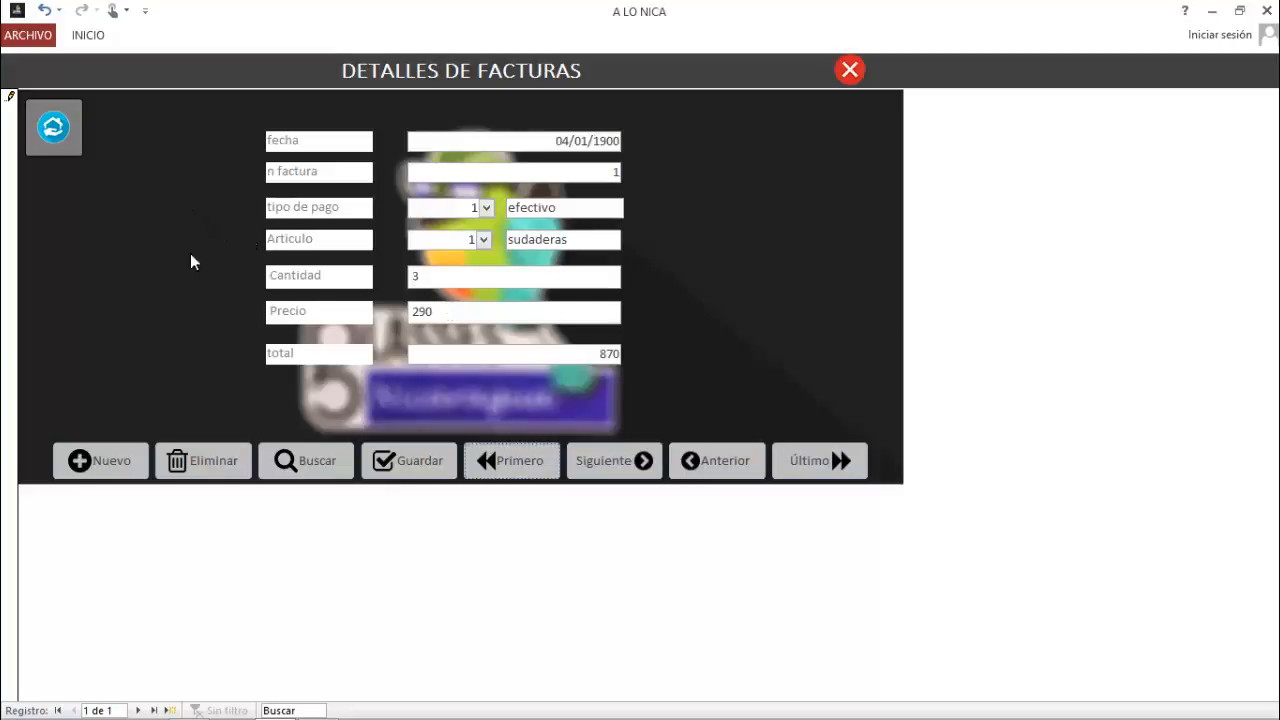
Step: Save the invoice record and return to the main menu
{"action": "left_click", "coordinate": [401, 455]}
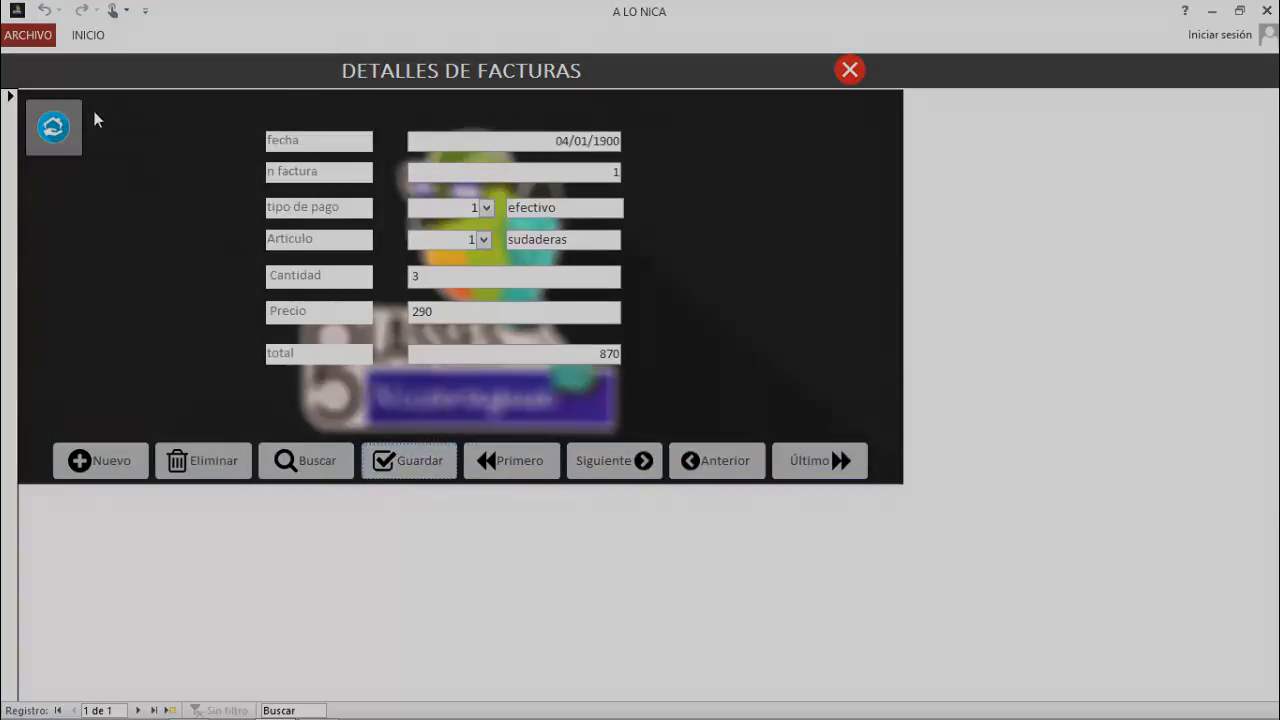
{"action": "left_click", "coordinate": [54, 127]}
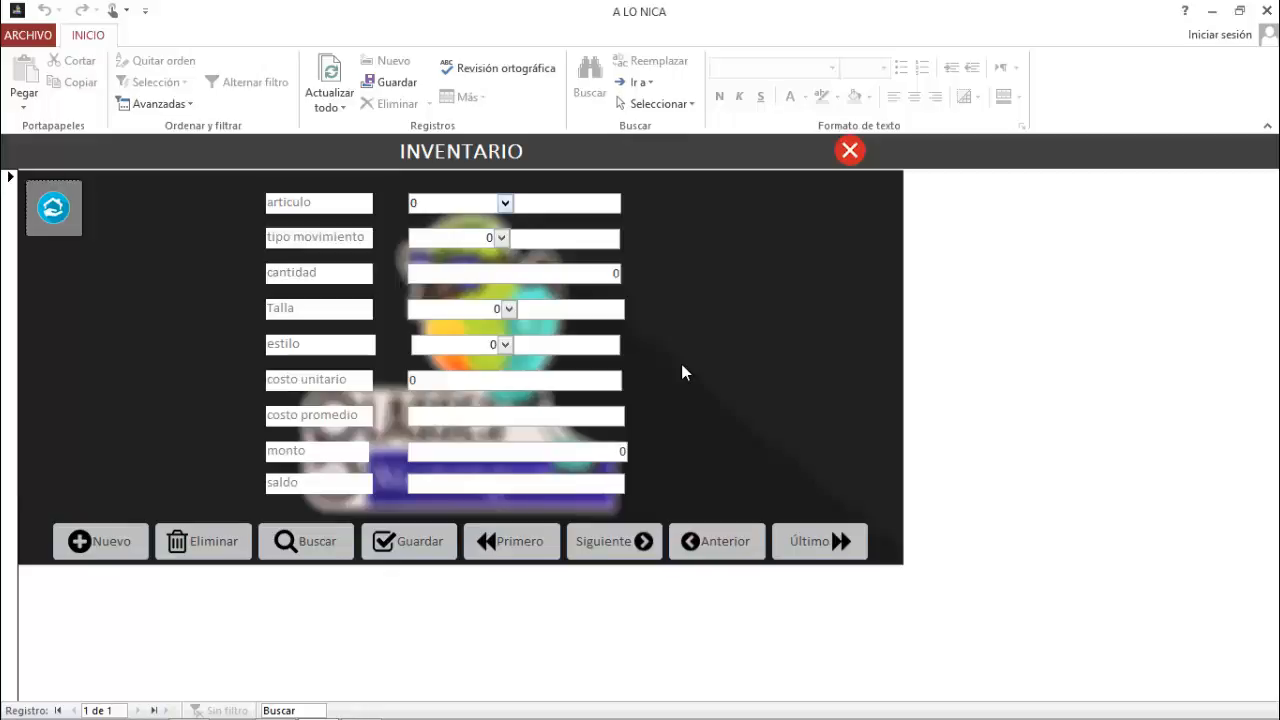
Step: Set the inventory entry's article to 2 (camisetas), its movement type to 1 (entrada) and its quantity to 30
{"action": "key", "text": "F4"}
{"action": "key", "text": "Down"}
{"action": "key", "text": "Down"}
{"action": "key", "text": "Return"}
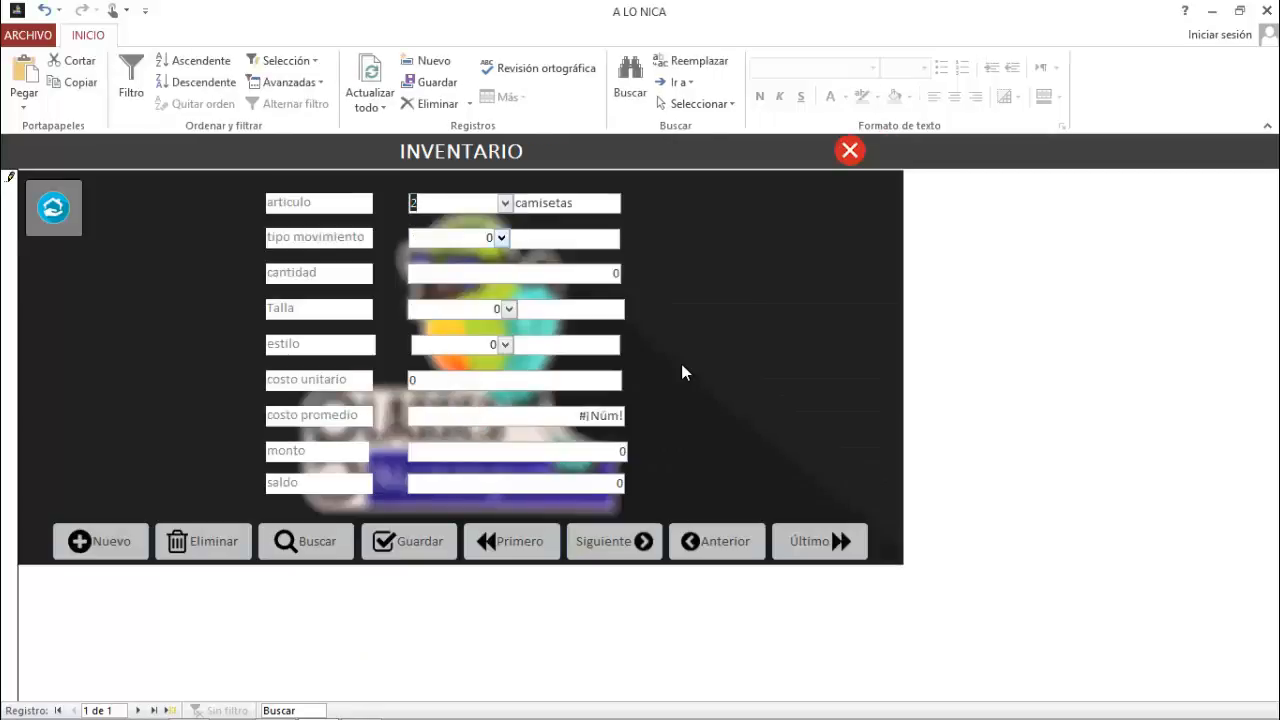
{"action": "key", "text": "Tab"}
{"action": "key", "text": "F4"}
{"action": "key", "text": "Down"}
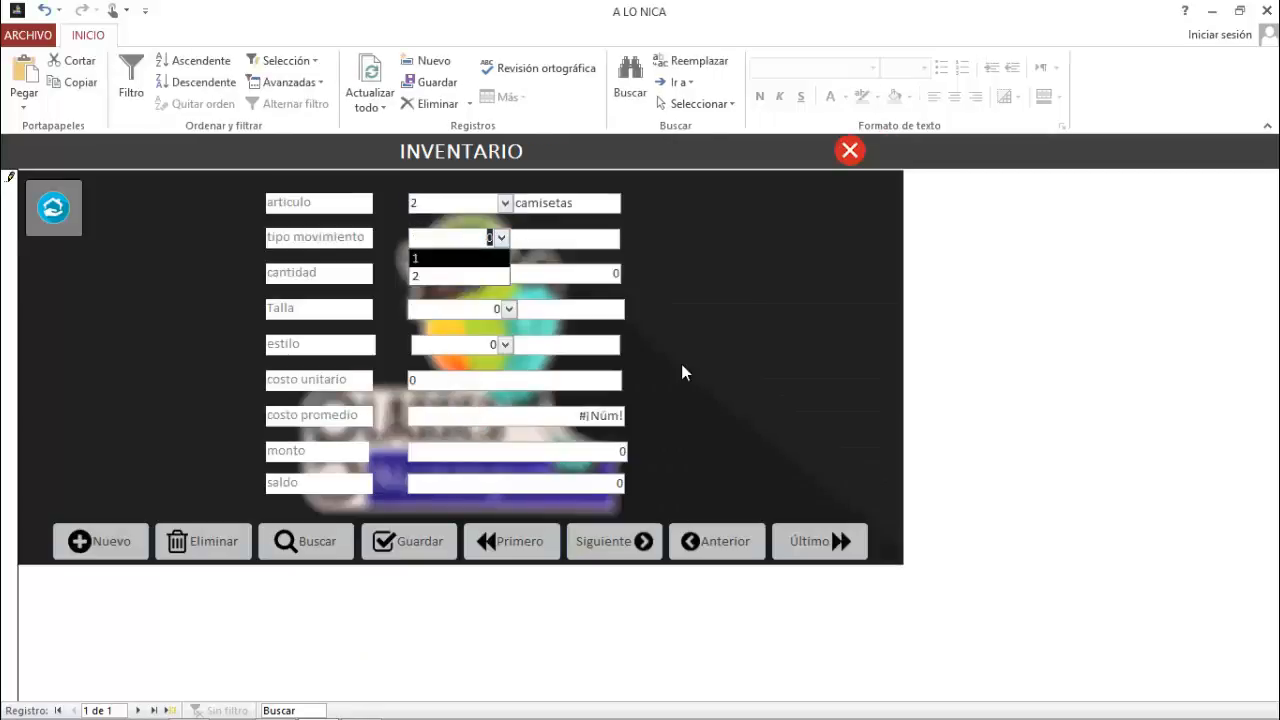
{"action": "key", "text": "Return"}
{"action": "key", "text": "Tab"}
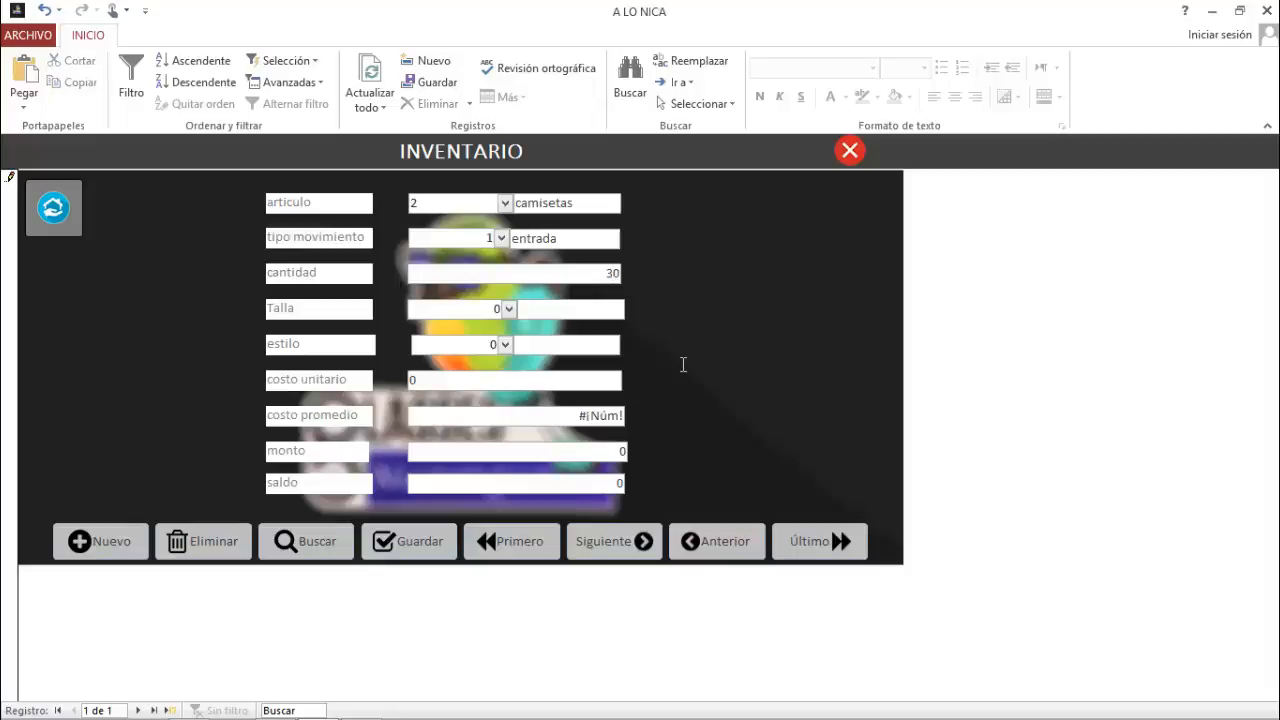
Step: Set the inventory entry's size to 1 (L) and its style to 3 (manga 3/4)
{"action": "key", "text": "Tab"}
{"action": "key", "text": "F4"}
{"action": "key", "text": "Down"}
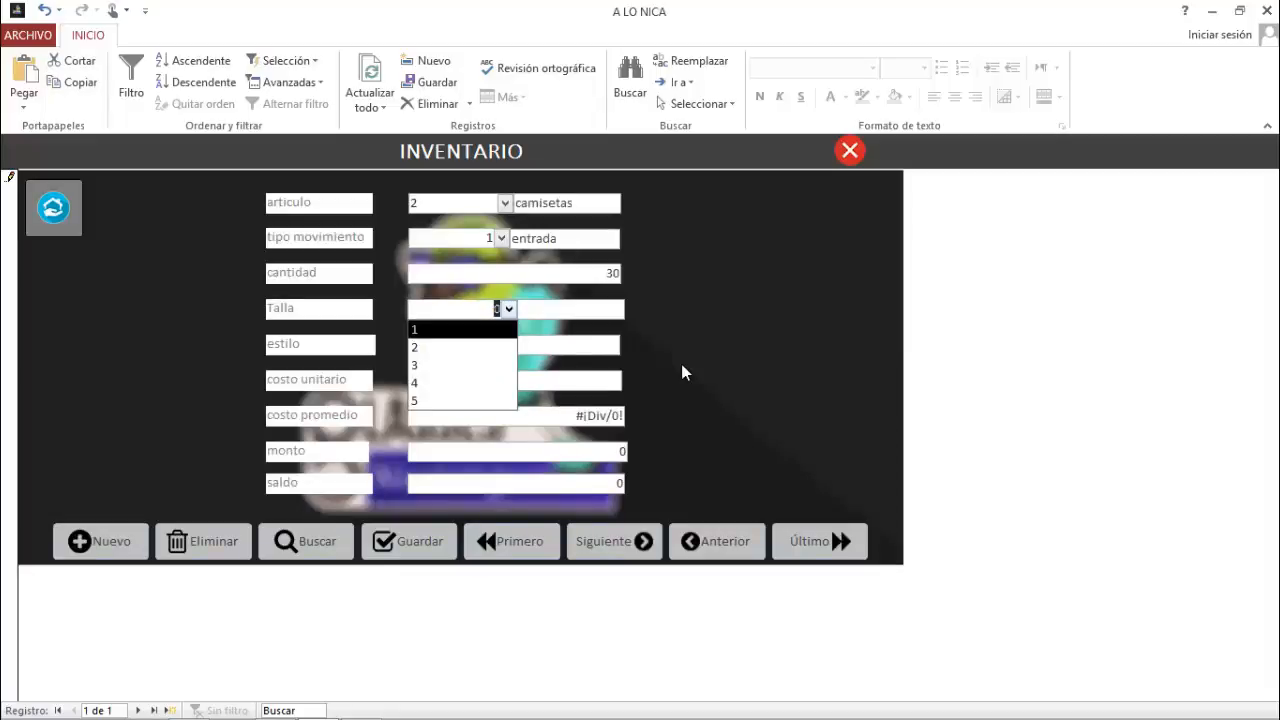
{"action": "key", "text": "Return"}
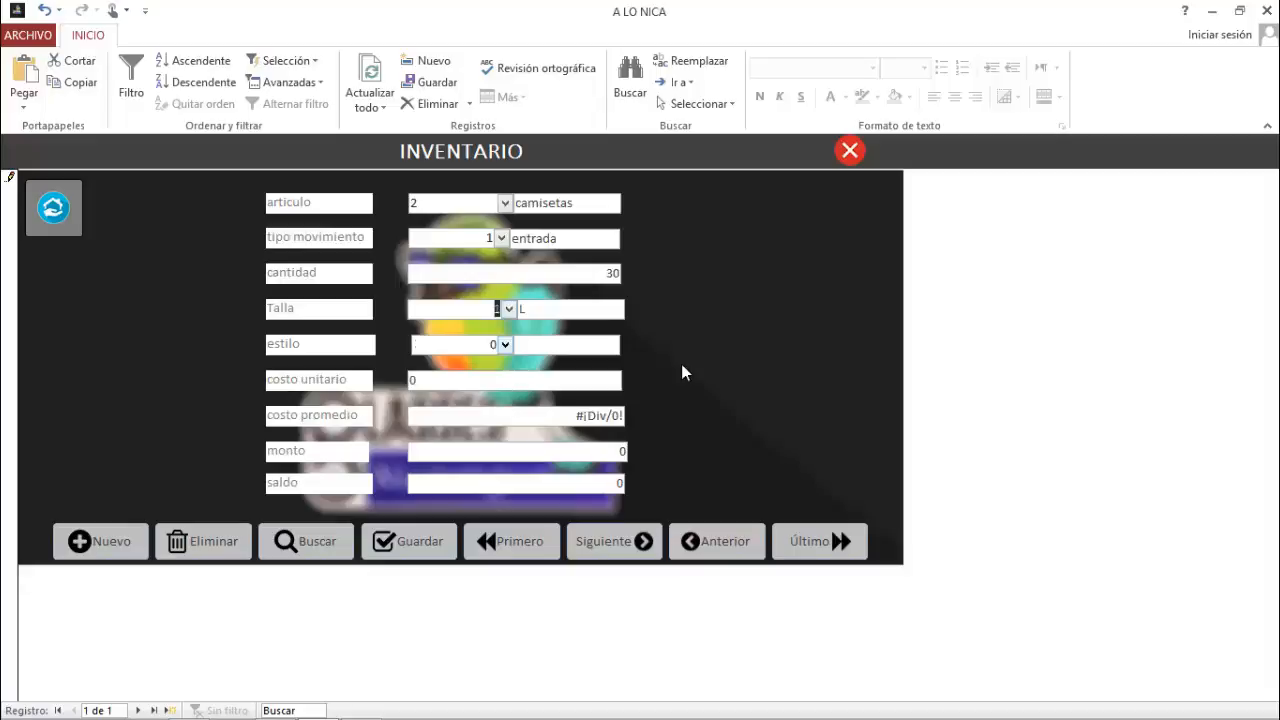
{"action": "key", "text": "Tab"}
{"action": "key", "text": "F4"}
{"action": "key", "text": "Down"}
{"action": "key", "text": "Down"}
{"action": "key", "text": "Down"}
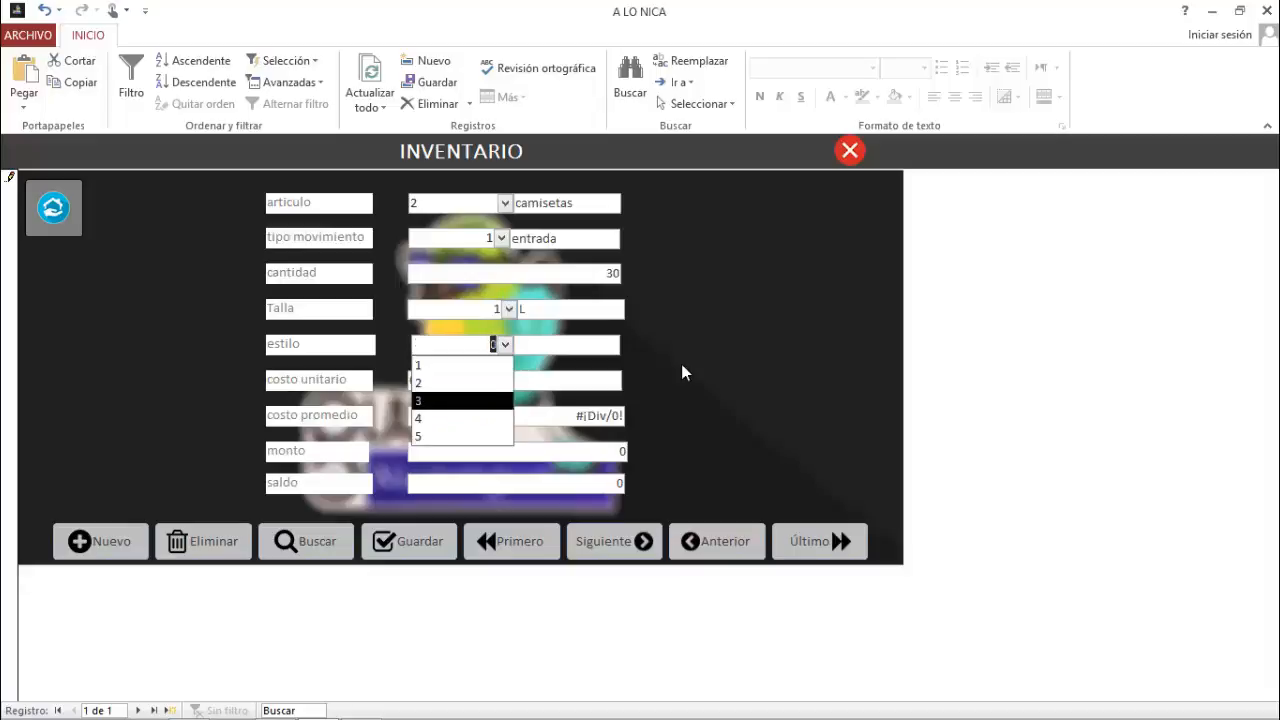
{"action": "key", "text": "Return"}
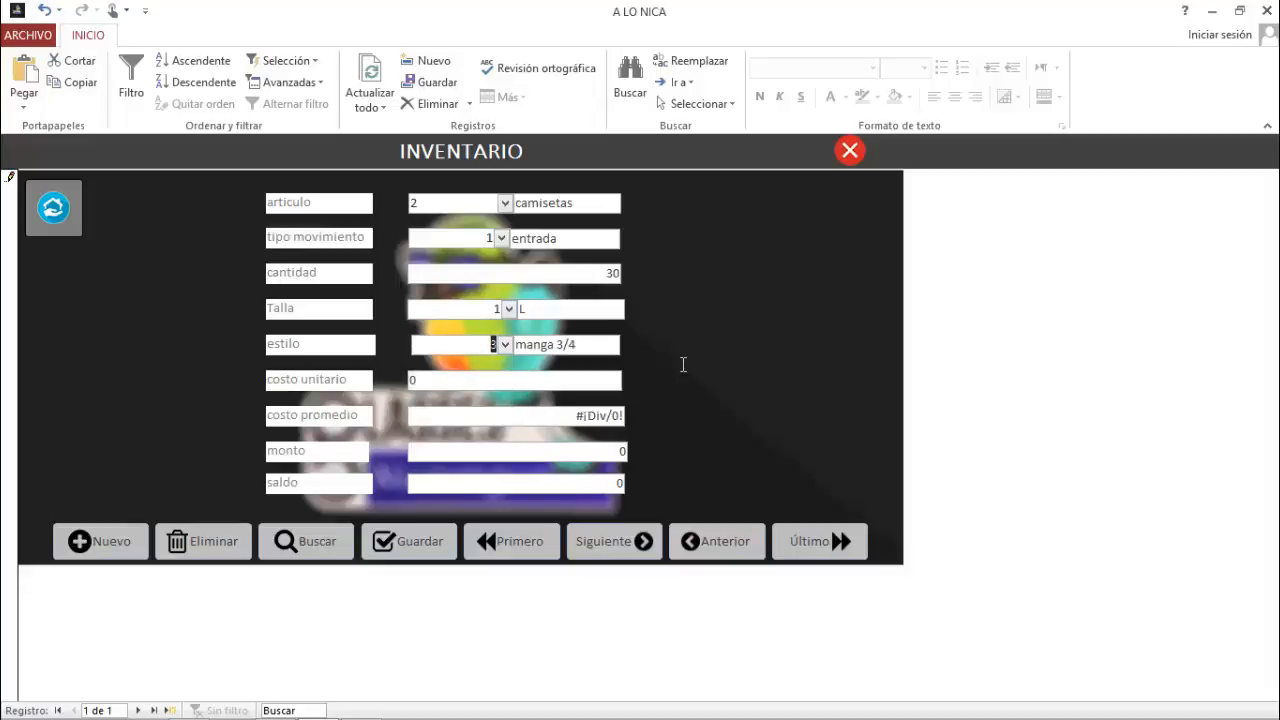
Step: Set the inventory entry's unit cost to 290 and its amount (monto) to 500
{"action": "key", "text": "Tab"}
{"action": "key", "text": "BackSpace"}
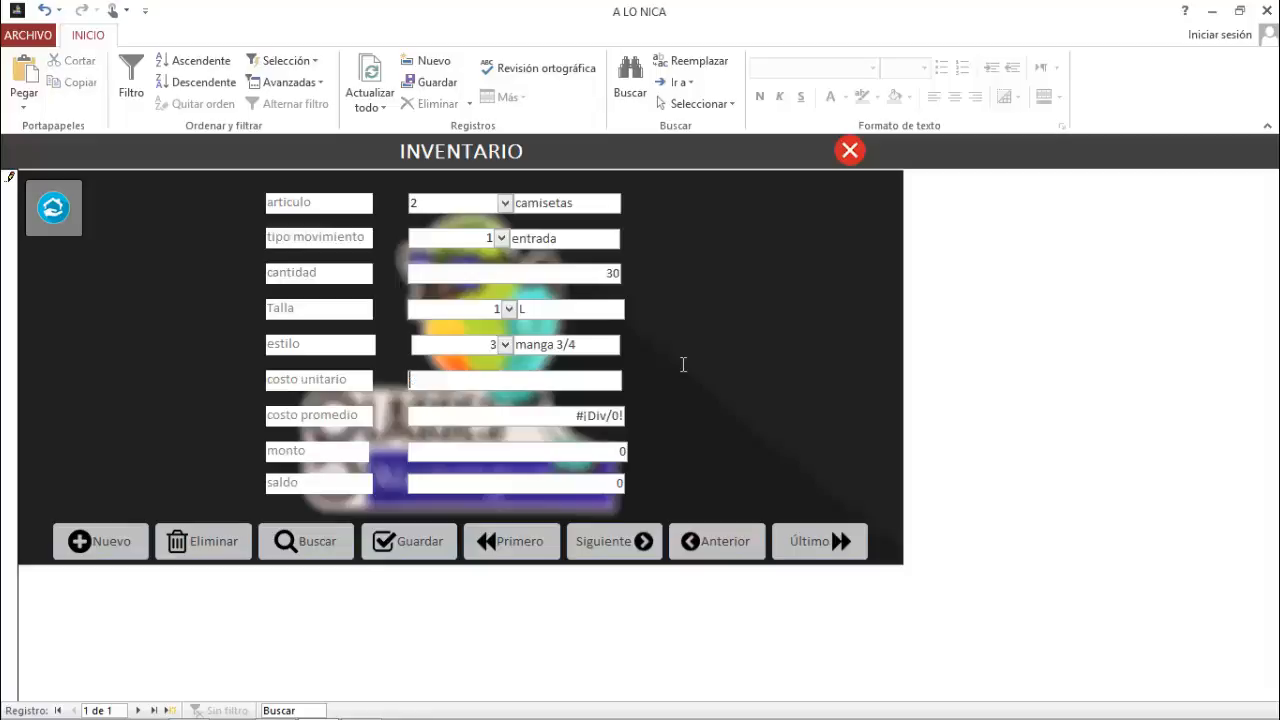
{"action": "type", "text": "50"}
{"action": "key", "text": "BackSpace"}
{"action": "key", "text": "BackSpace"}
{"action": "type", "text": "290"}
{"action": "key", "text": "Tab"}
{"action": "type", "text": "500"}
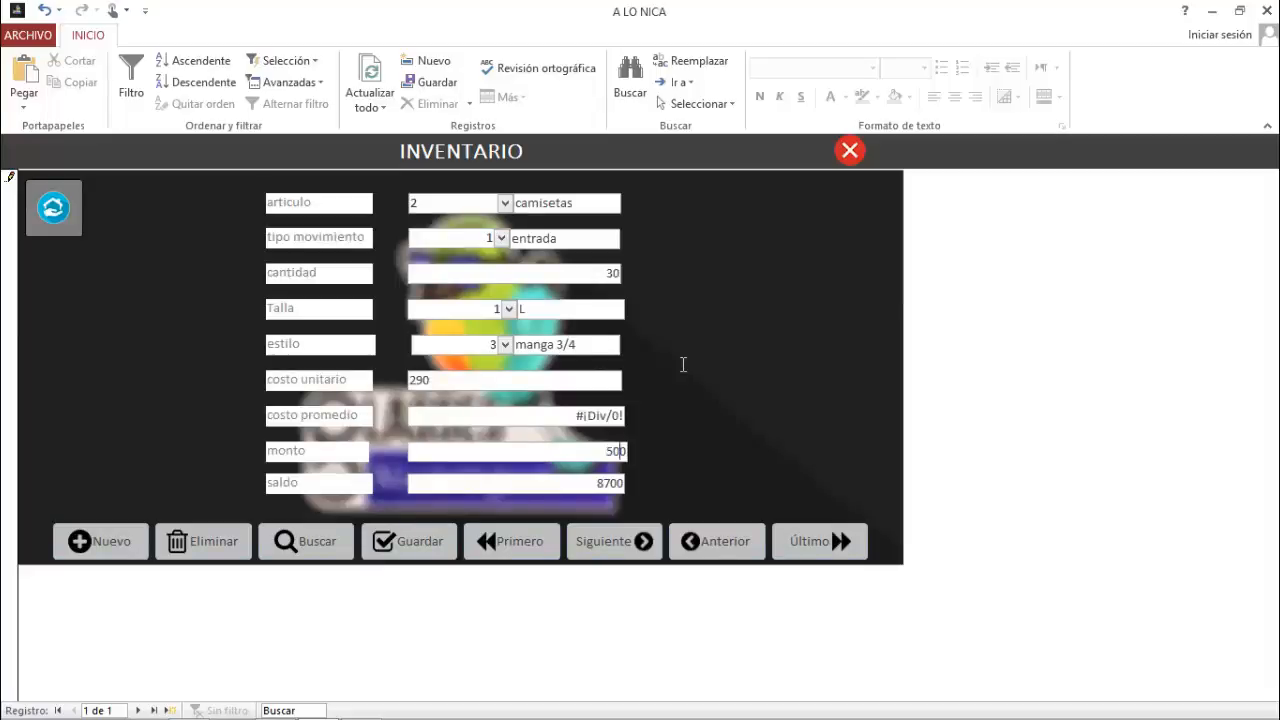
{"action": "key", "text": "Tab"}
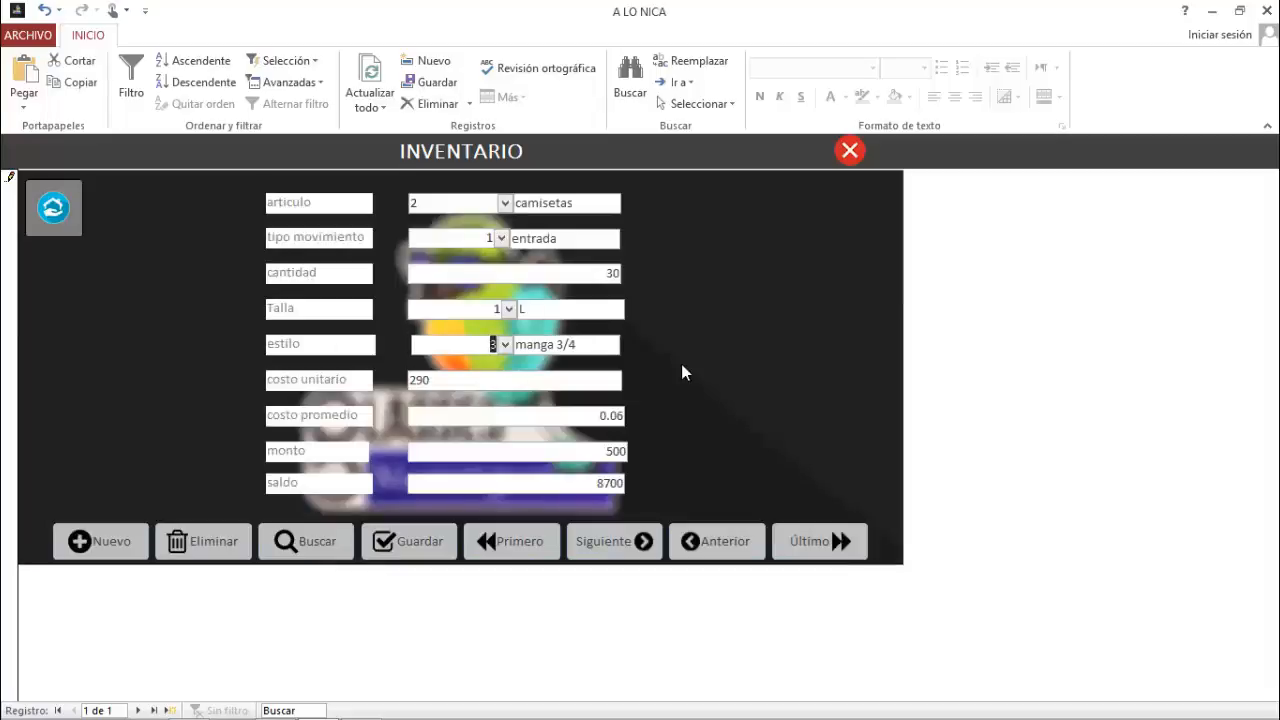
{"action": "key", "text": "Tab"}
{"action": "key", "text": "Return"}
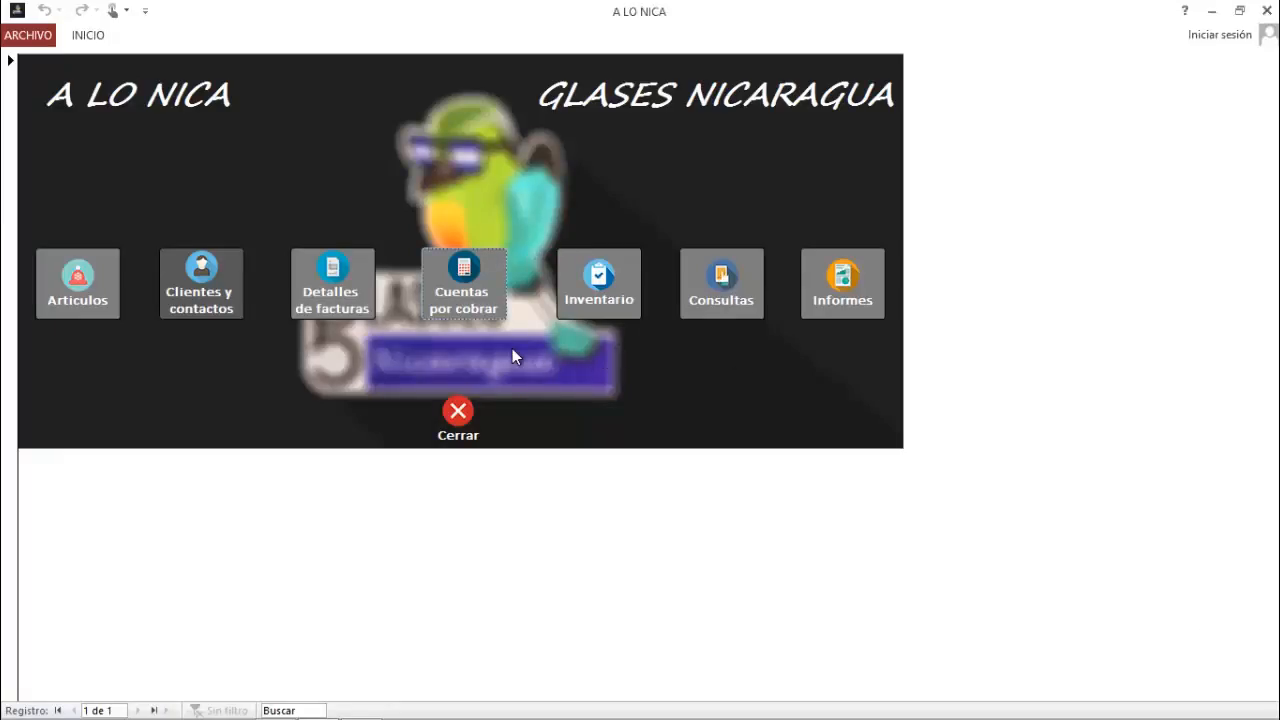
Step: Open the accounts receivable form and choose client 1 for the record
{"action": "left_click", "coordinate": [474, 288]}
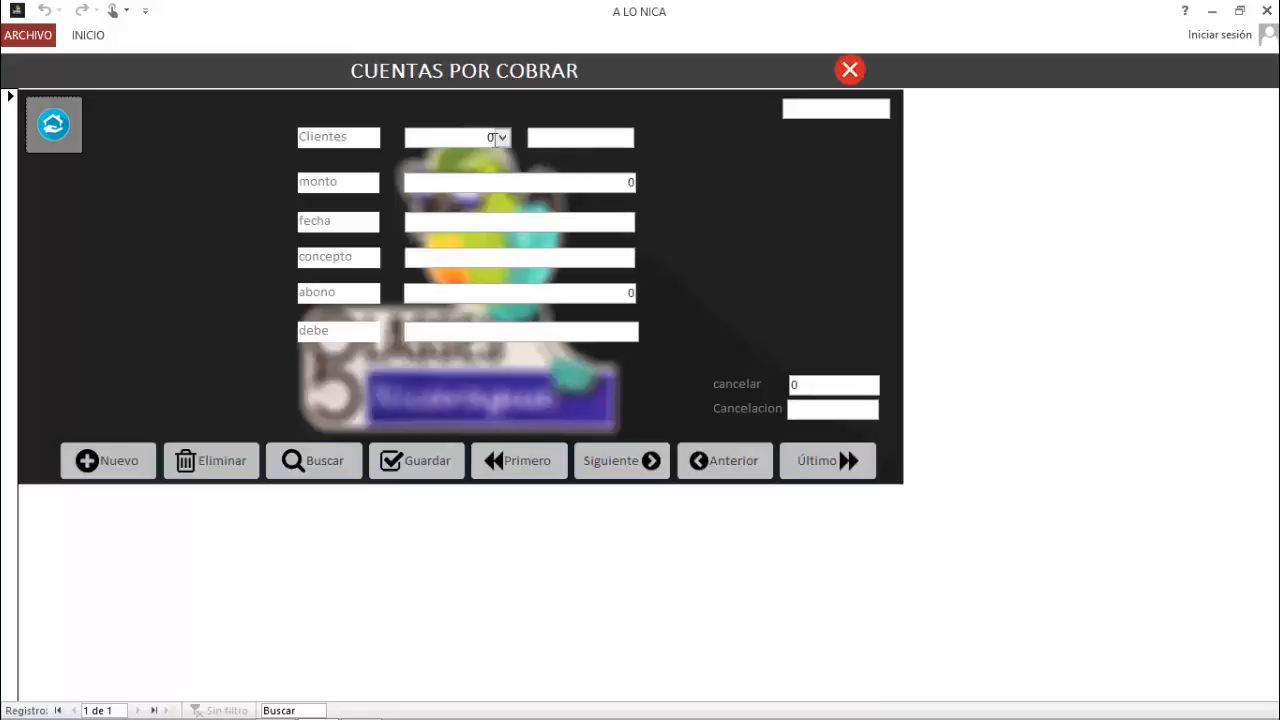
{"action": "left_click", "coordinate": [500, 140]}
{"action": "left_click", "coordinate": [500, 158]}
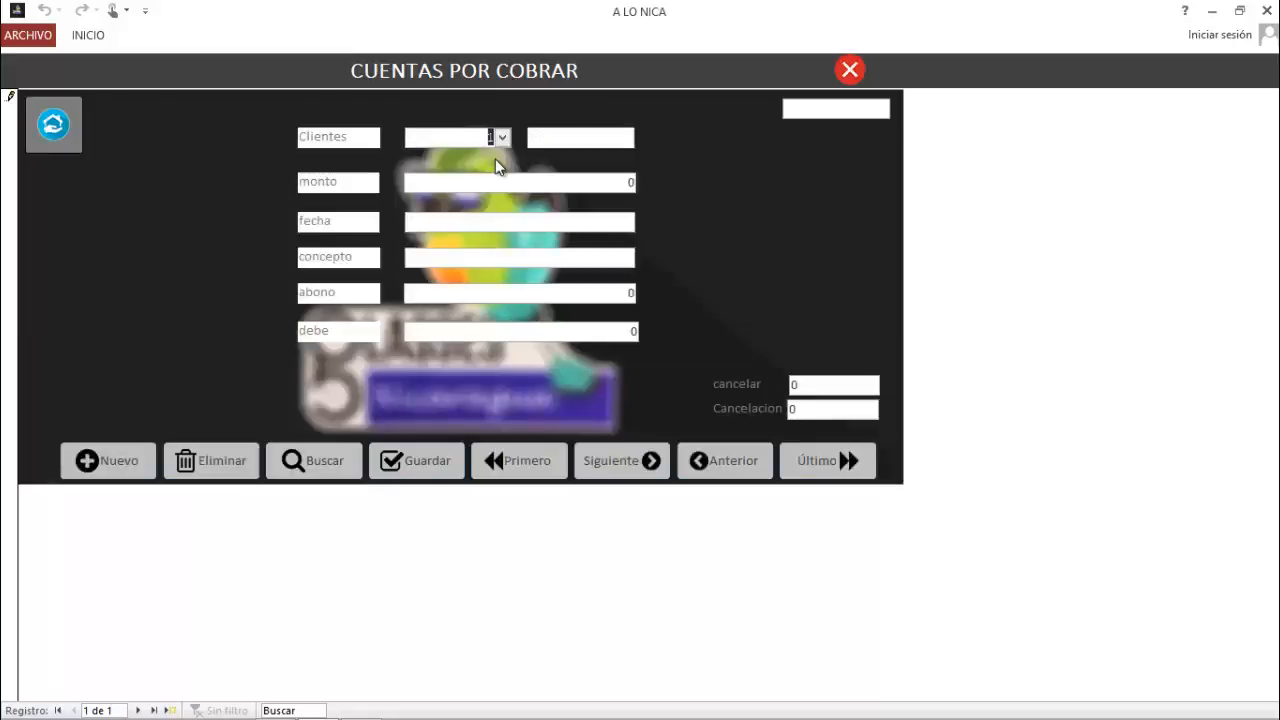
Step: Set the account's amount (monto) to 60 and its date (fecha) to today, 21/11/2016
{"action": "left_click", "coordinate": [588, 181]}
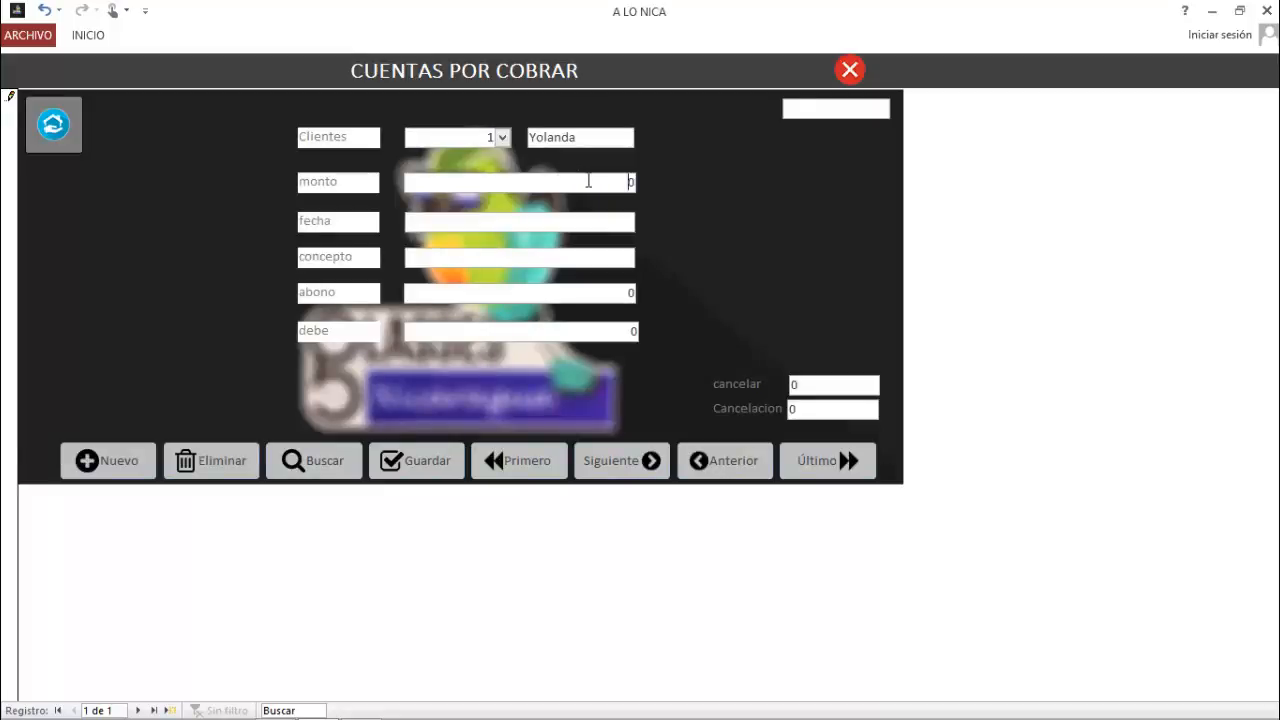
{"action": "type", "text": "6"}
{"action": "left_click", "coordinate": [606, 219]}
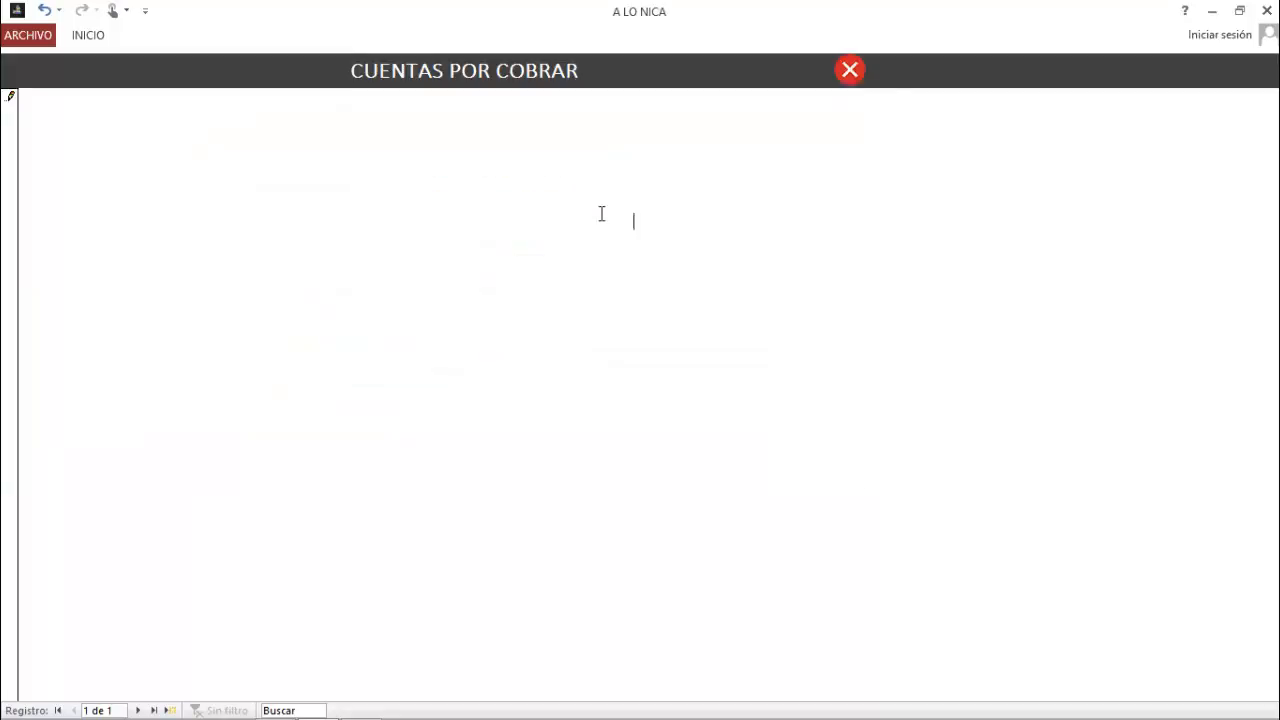
{"action": "left_click", "coordinate": [645, 221]}
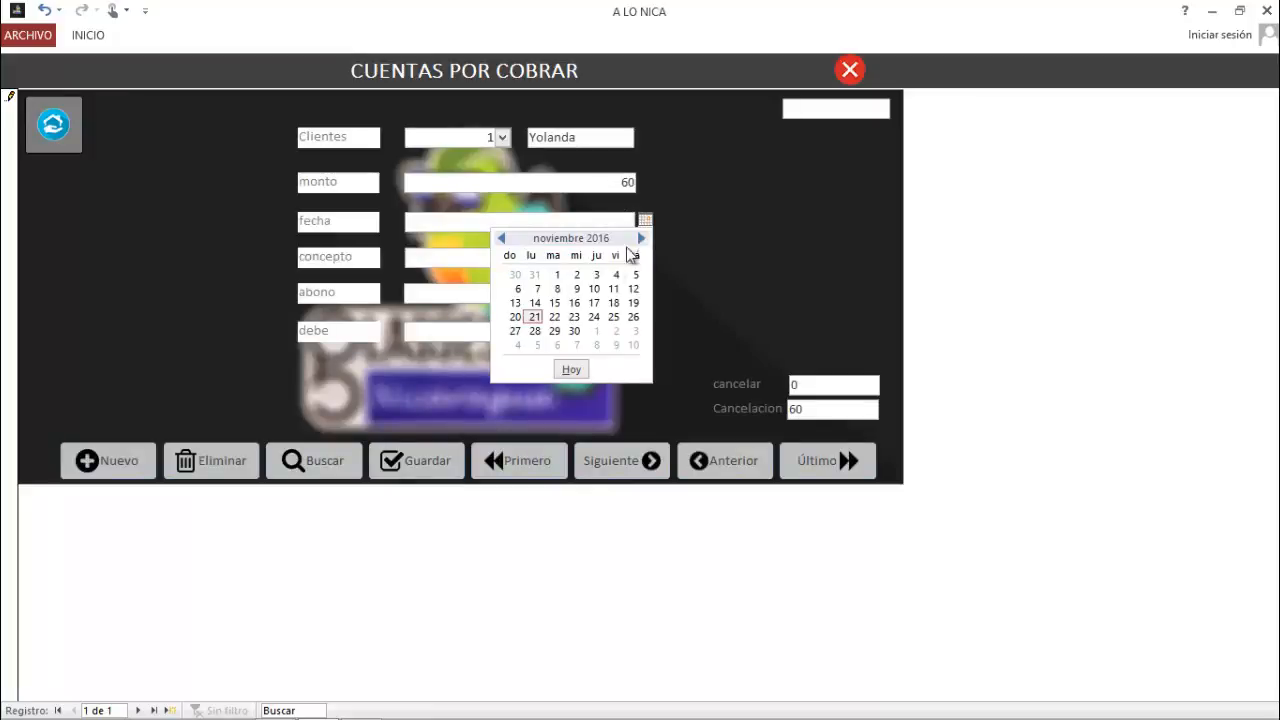
{"action": "left_click", "coordinate": [569, 367]}
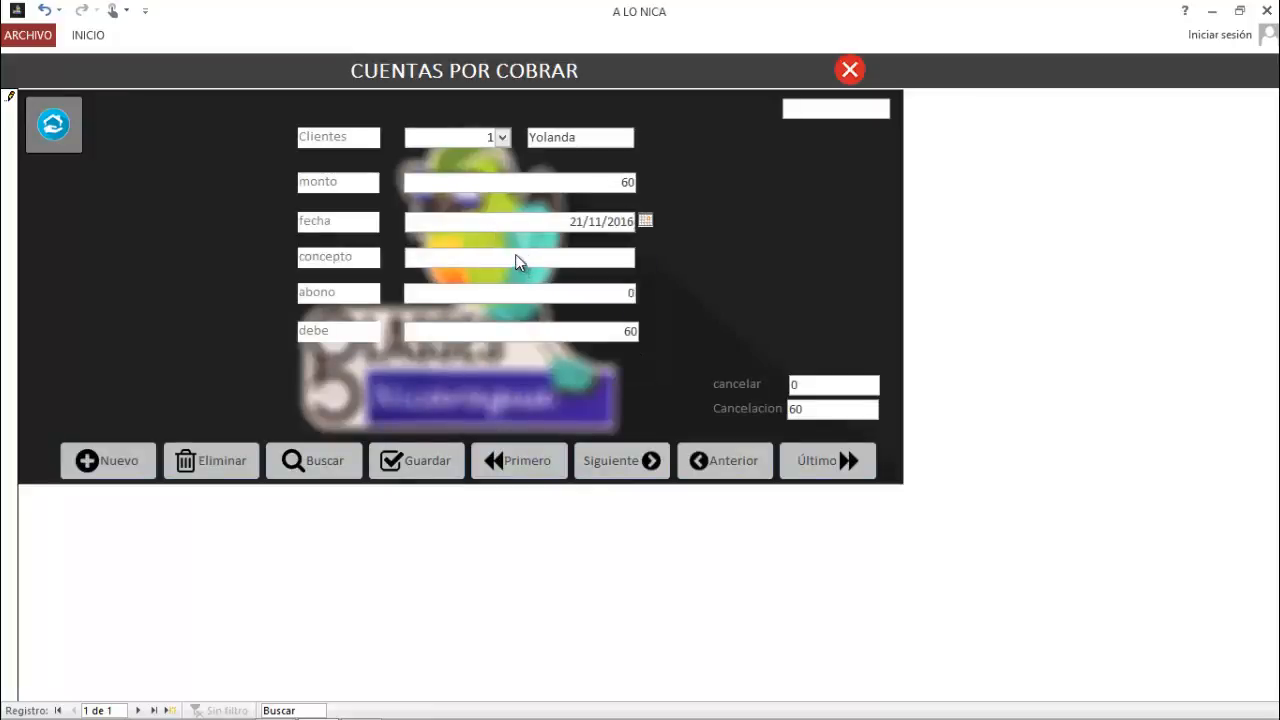
Step: Enter "una pulcera" as the account's concept and 30 as its partial payment (abono)
{"action": "left_click", "coordinate": [516, 256]}
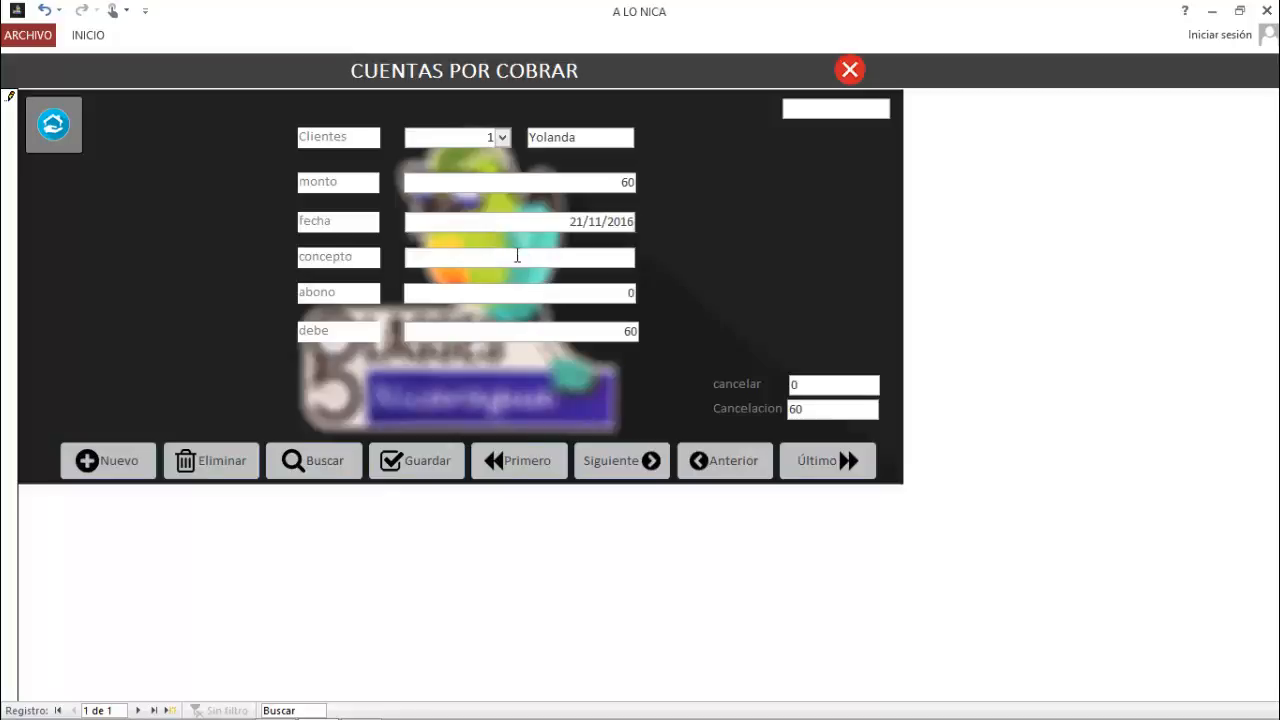
{"action": "type", "text": "uma"}
{"action": "key", "text": "BackSpace"}
{"action": "key", "text": "BackSpace"}
{"action": "key", "text": "BackSpace"}
{"action": "type", "text": "na pulcera"}
{"action": "left_click", "coordinate": [545, 293]}
{"action": "type", "text": "3"}
{"action": "key", "text": "Tab"}
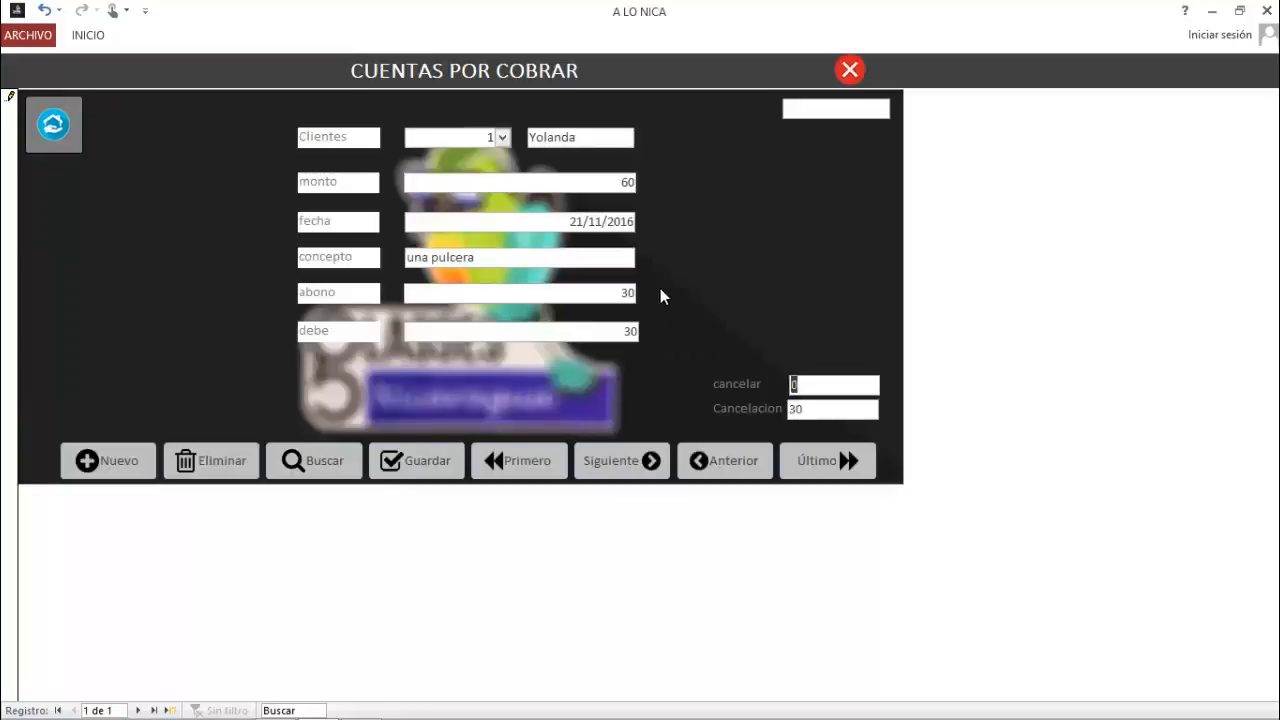
Step: Set the account's unlabelled date to 22/11/2016 and correct it to today, 21/11/2016
{"action": "left_click", "coordinate": [829, 109]}
{"action": "left_click", "coordinate": [900, 107]}
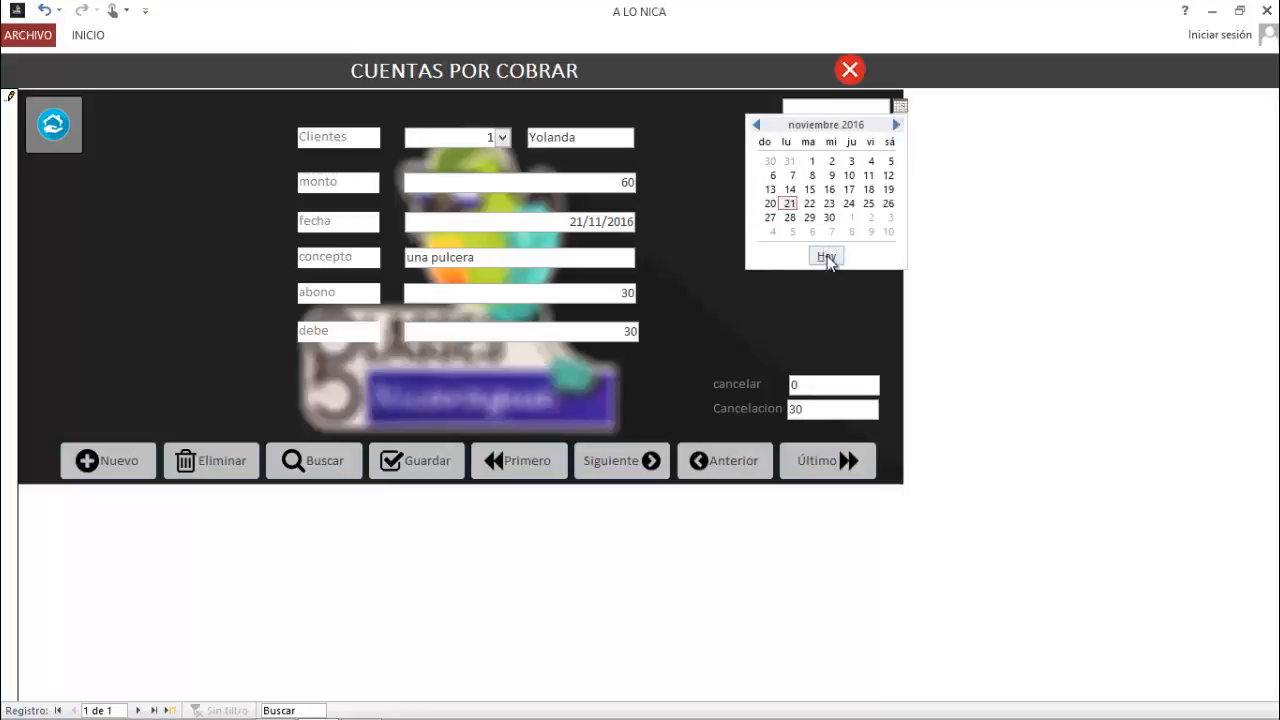
{"action": "left_click", "coordinate": [810, 204]}
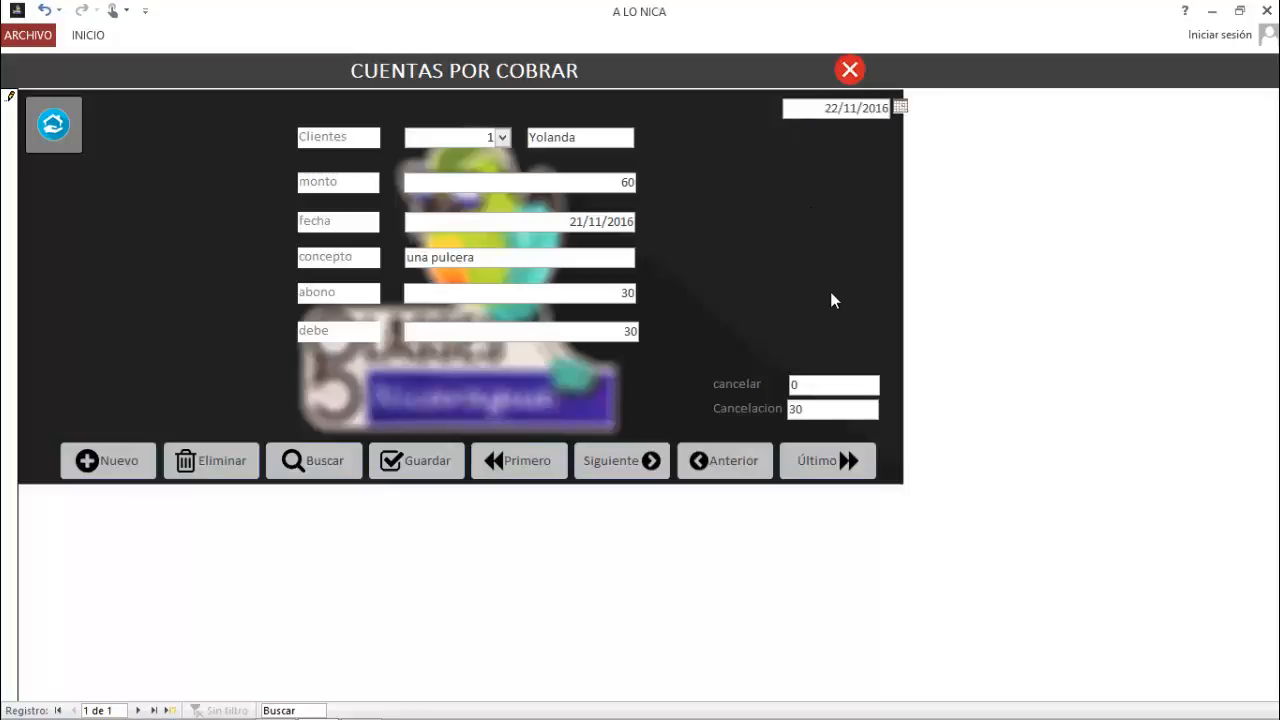
{"action": "left_click", "coordinate": [900, 107]}
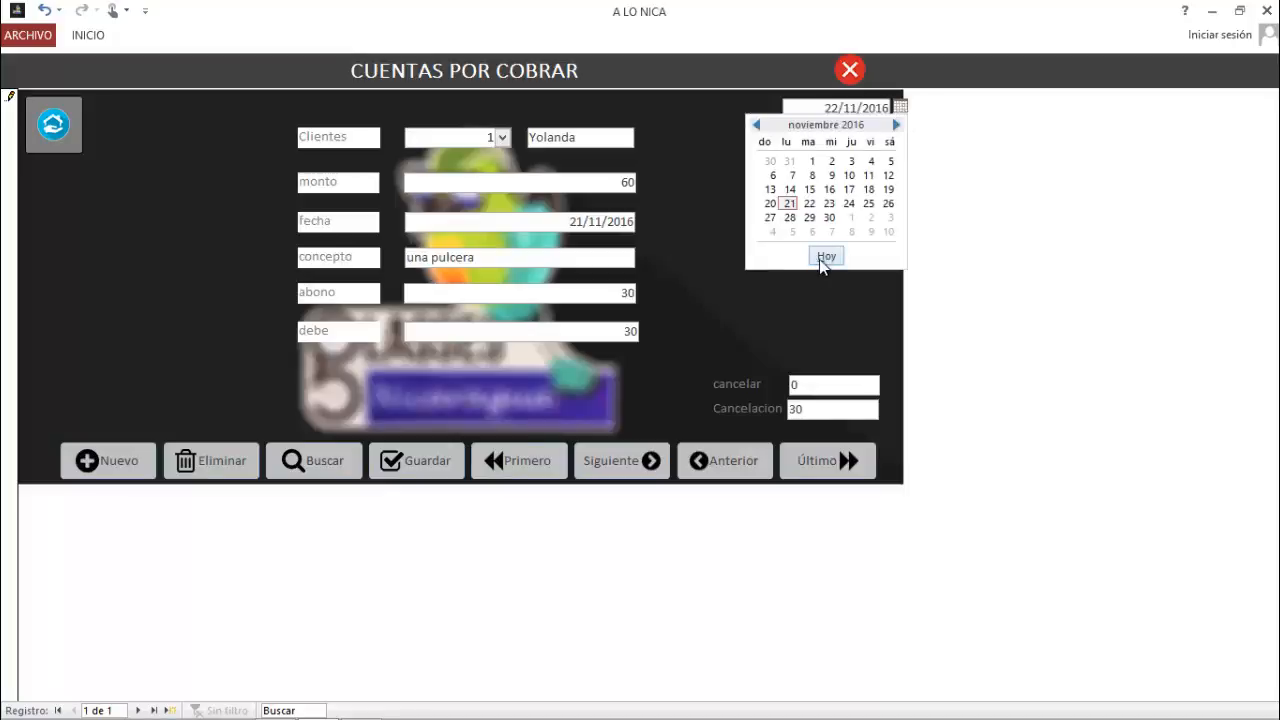
{"action": "left_click", "coordinate": [819, 259]}
Step: Set the account's cancelar value to 30 and update the Cancelacion balance
{"action": "left_click", "coordinate": [809, 385]}
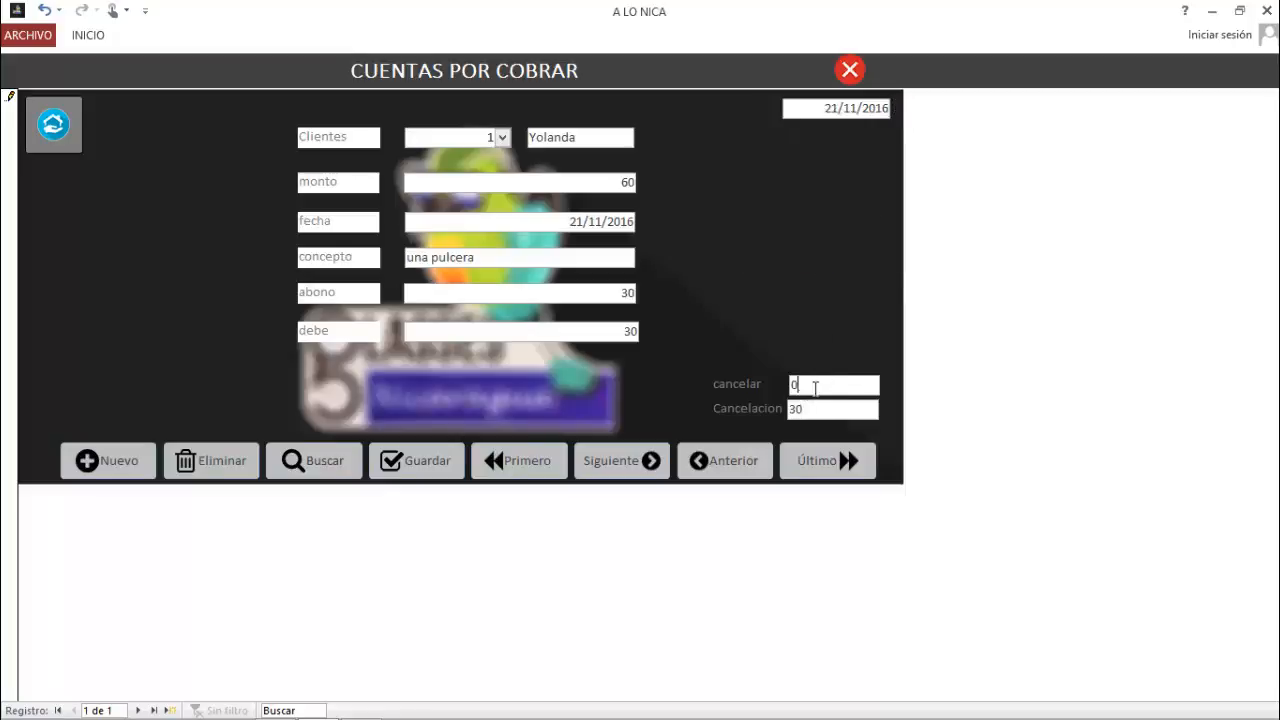
{"action": "key", "text": "BackSpace"}
{"action": "type", "text": "30"}
{"action": "key", "text": "Tab"}
{"action": "left_click", "coordinate": [813, 411]}
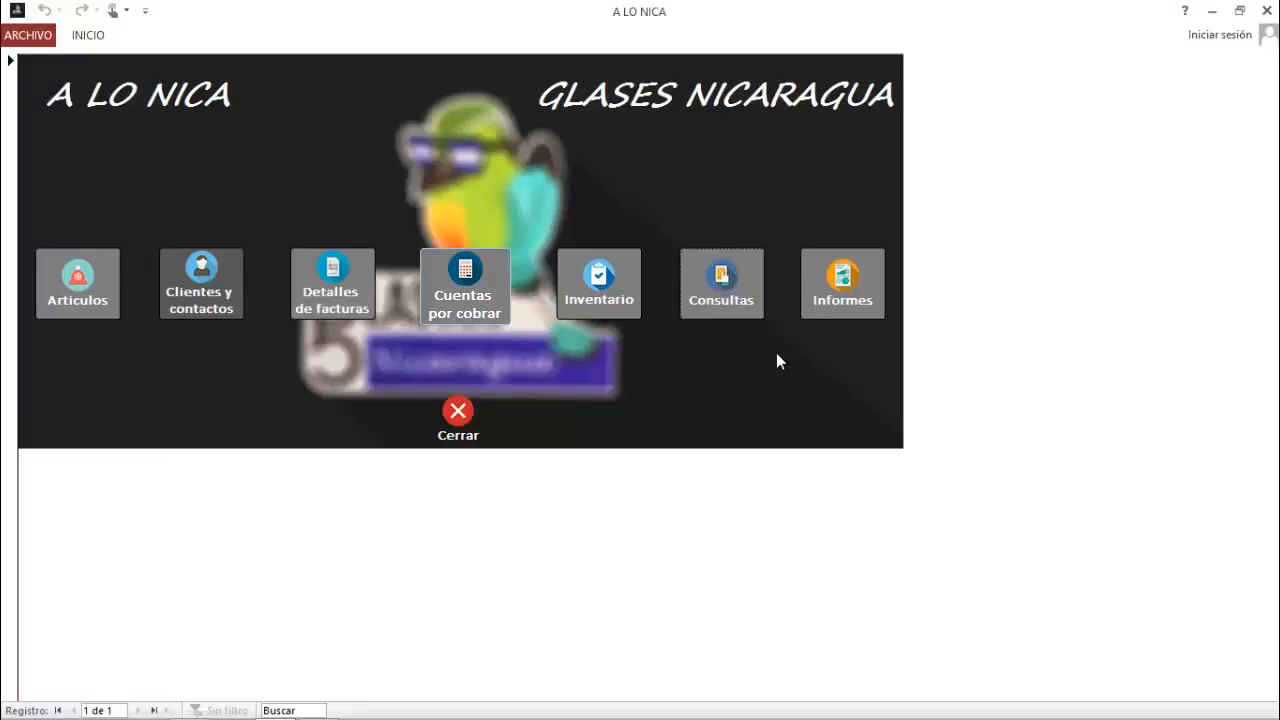
Step: Open the queries menu and run the clients, accounts and inventory queries in turn
{"action": "left_click", "coordinate": [727, 295]}
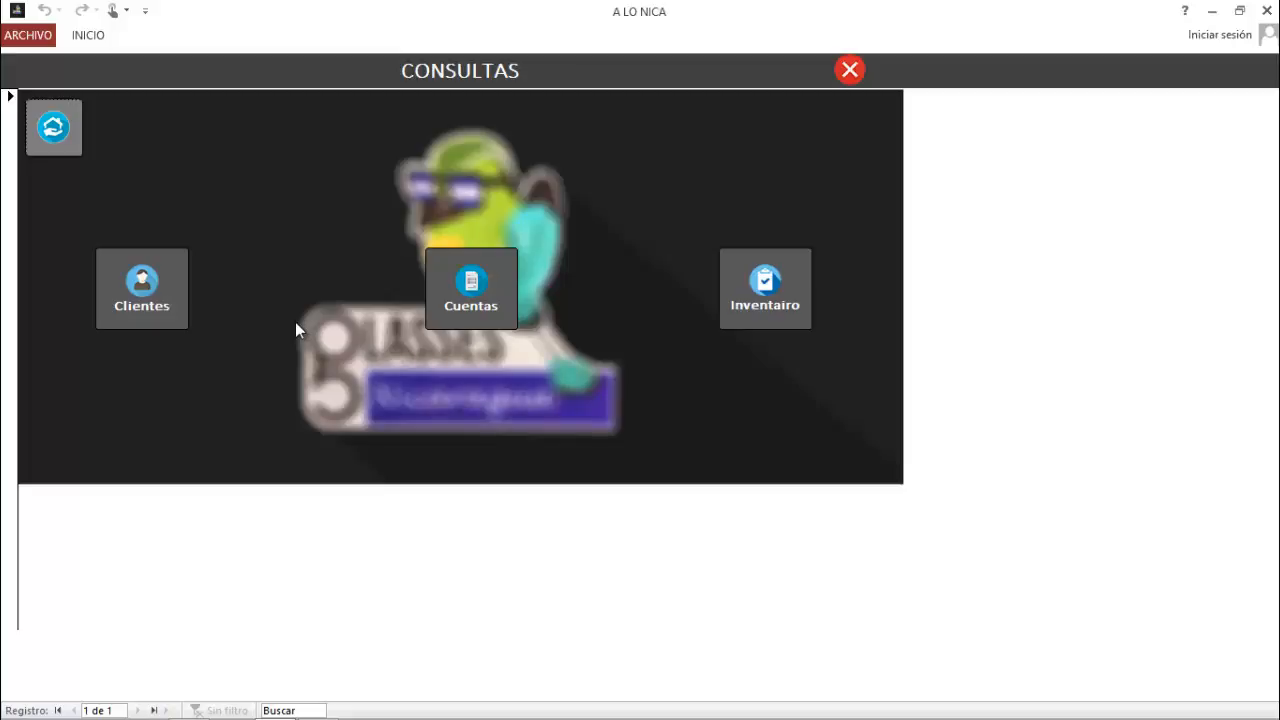
{"action": "left_click", "coordinate": [162, 280]}
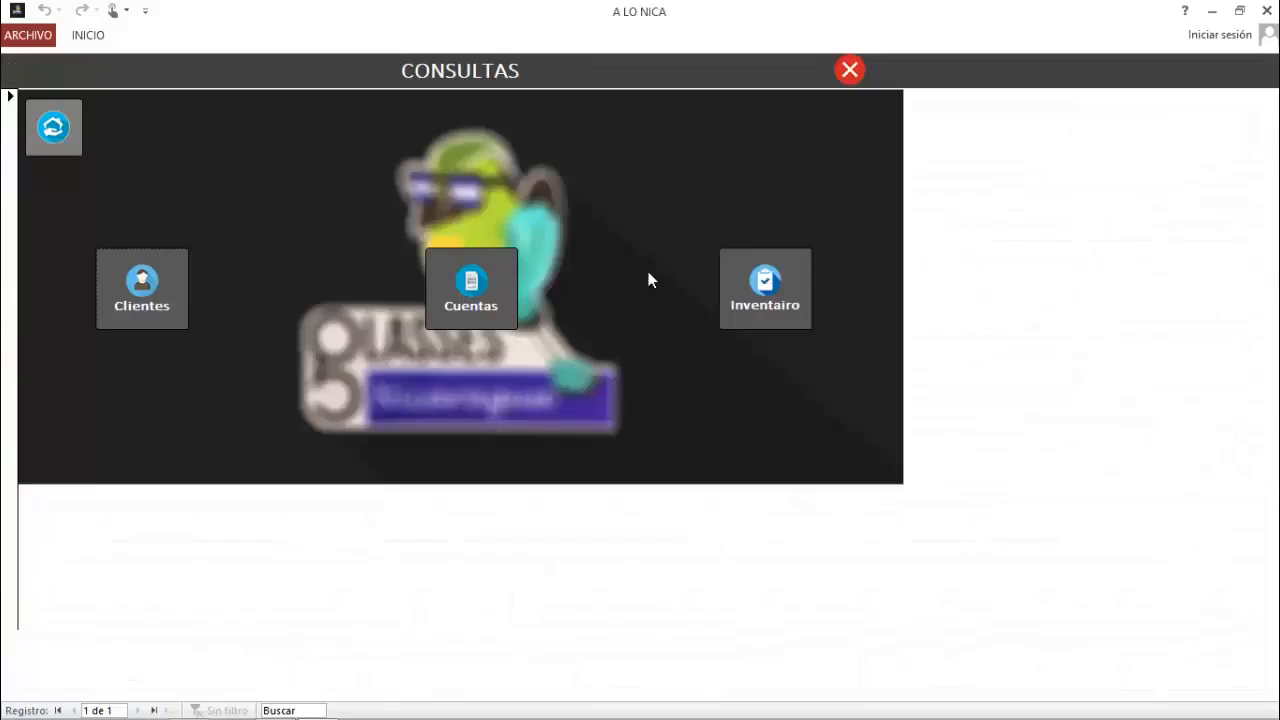
{"action": "left_click", "coordinate": [460, 310]}
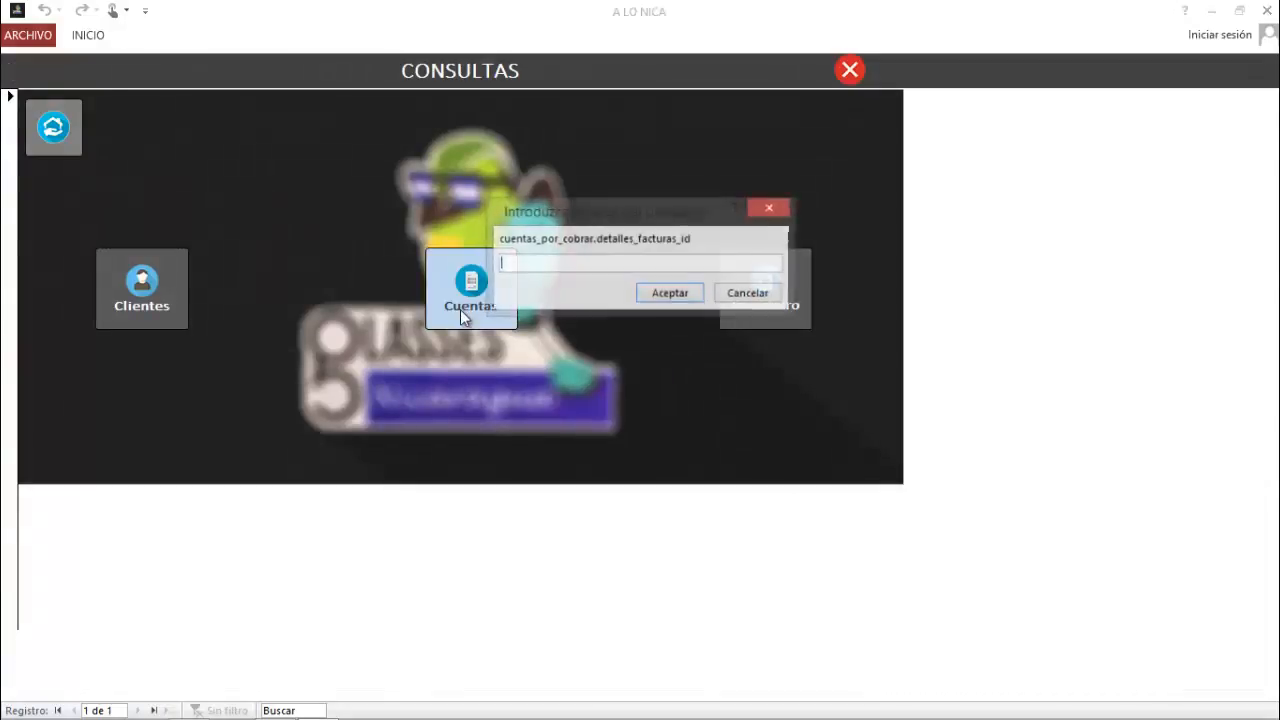
{"action": "left_click", "coordinate": [655, 287]}
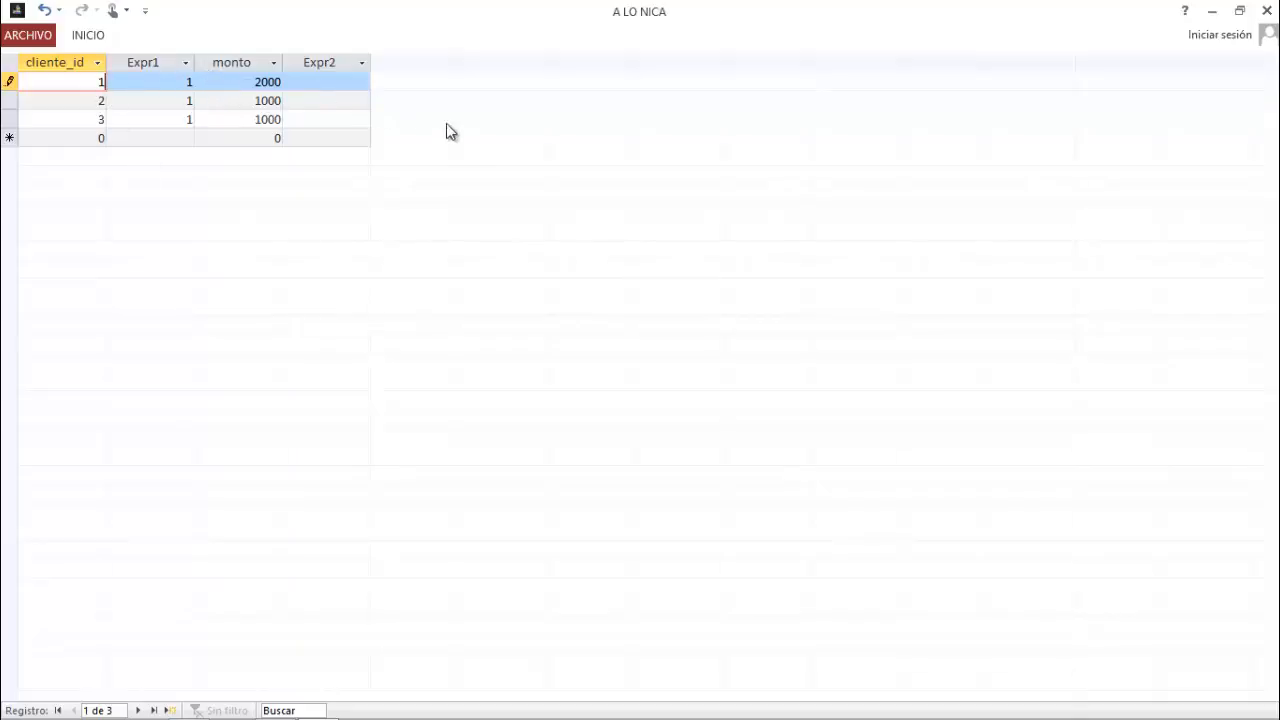
{"action": "left_click", "coordinate": [44, 10]}
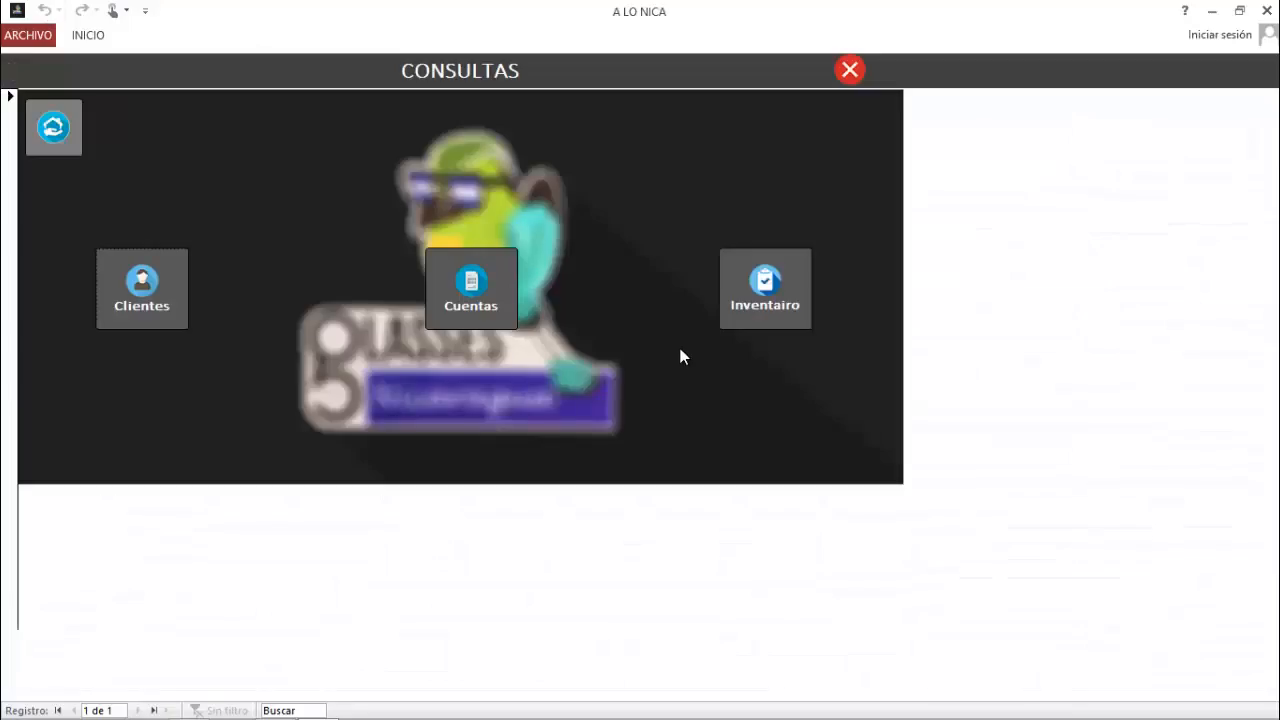
{"action": "left_click", "coordinate": [794, 282]}
{"action": "left_click", "coordinate": [688, 296]}
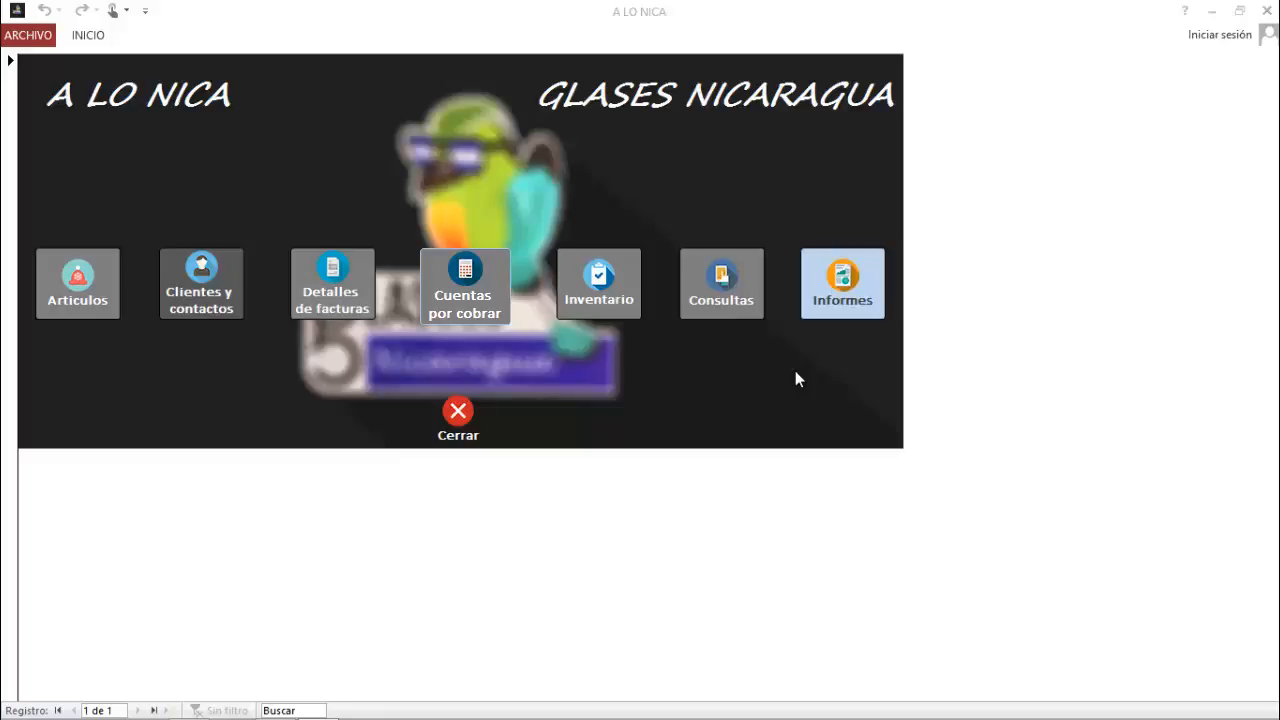
Step: Open the clients report from the reports section and look through its records
{"action": "left_click", "coordinate": [842, 285]}
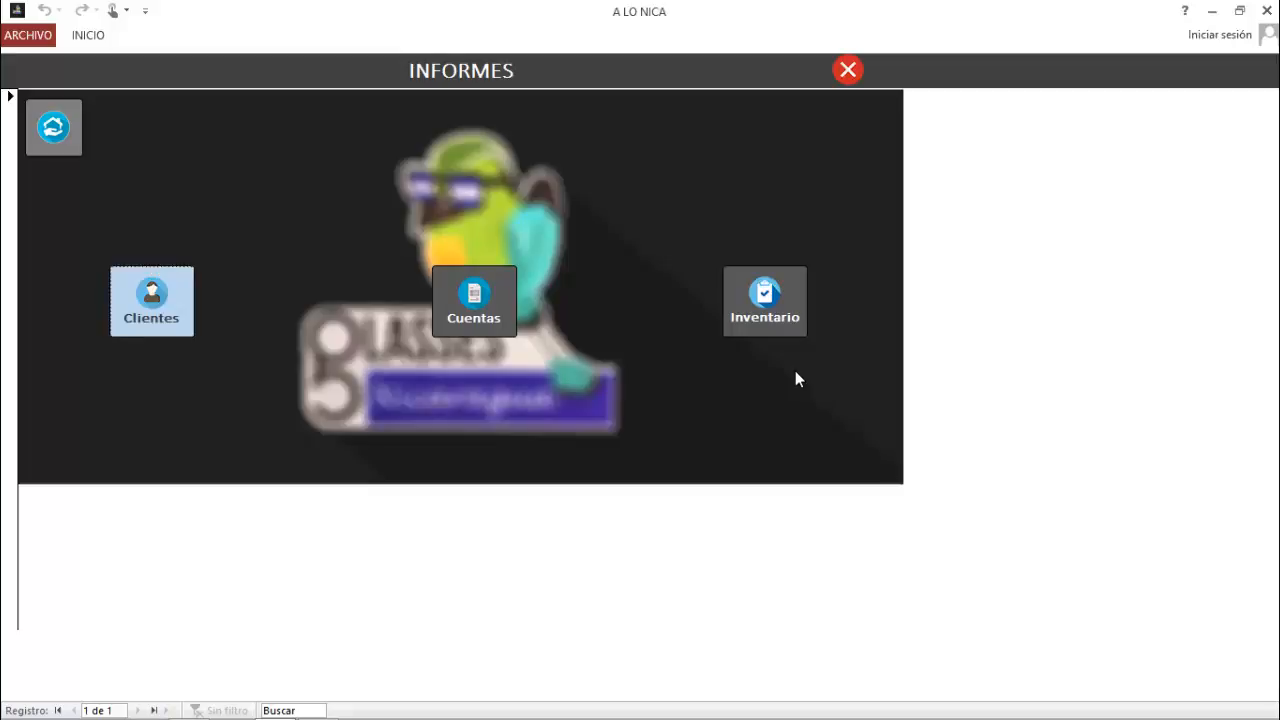
{"action": "left_click", "coordinate": [151, 300]}
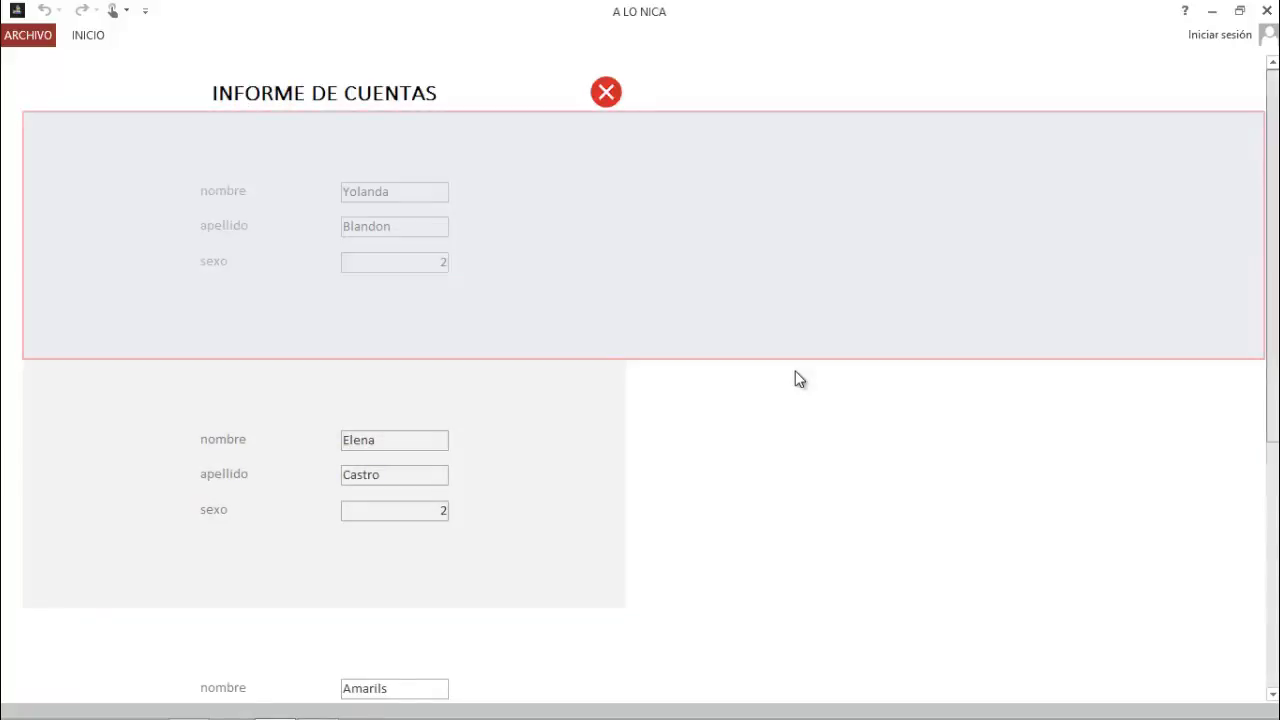
{"action": "scroll", "coordinate": [800, 379], "scroll_direction": "down", "scroll_amount": 3}
{"action": "scroll", "coordinate": [800, 379], "scroll_direction": "up", "scroll_amount": 3}
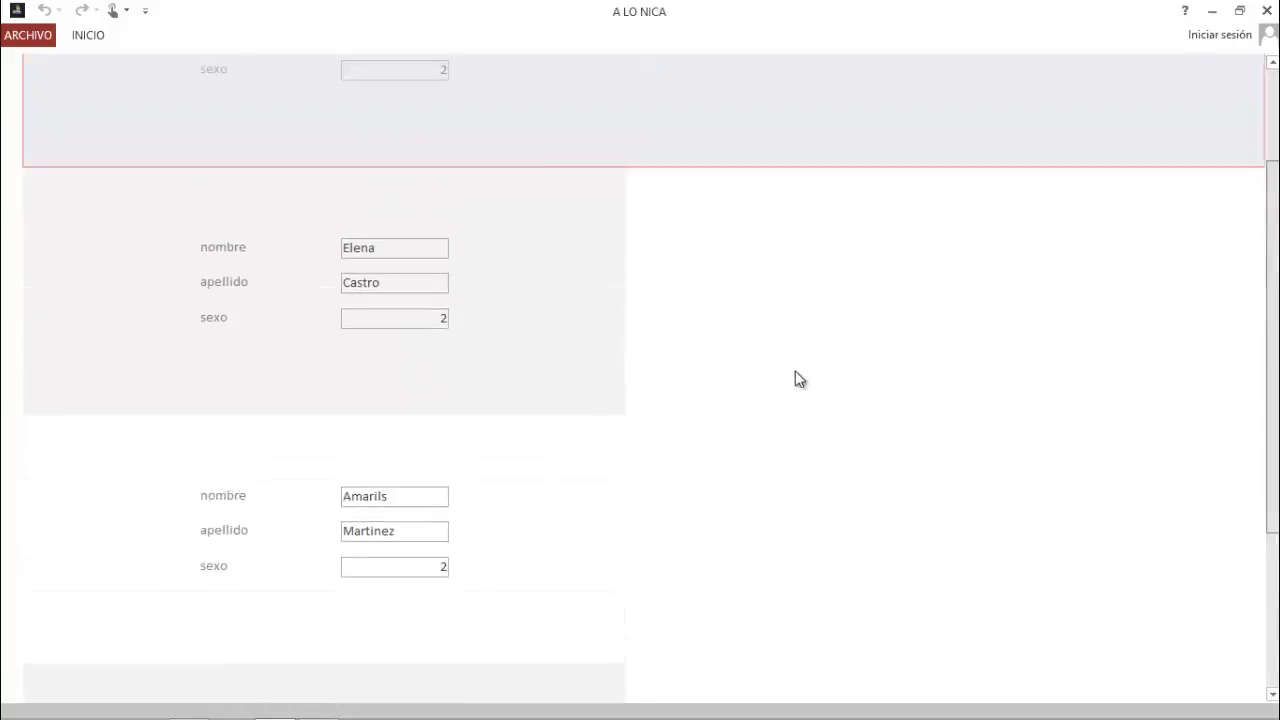
Step: Close the clients report, open the accounts report with 1 for detalles_facturas_id, and look through its records
{"action": "key", "text": "ctrl+w"}
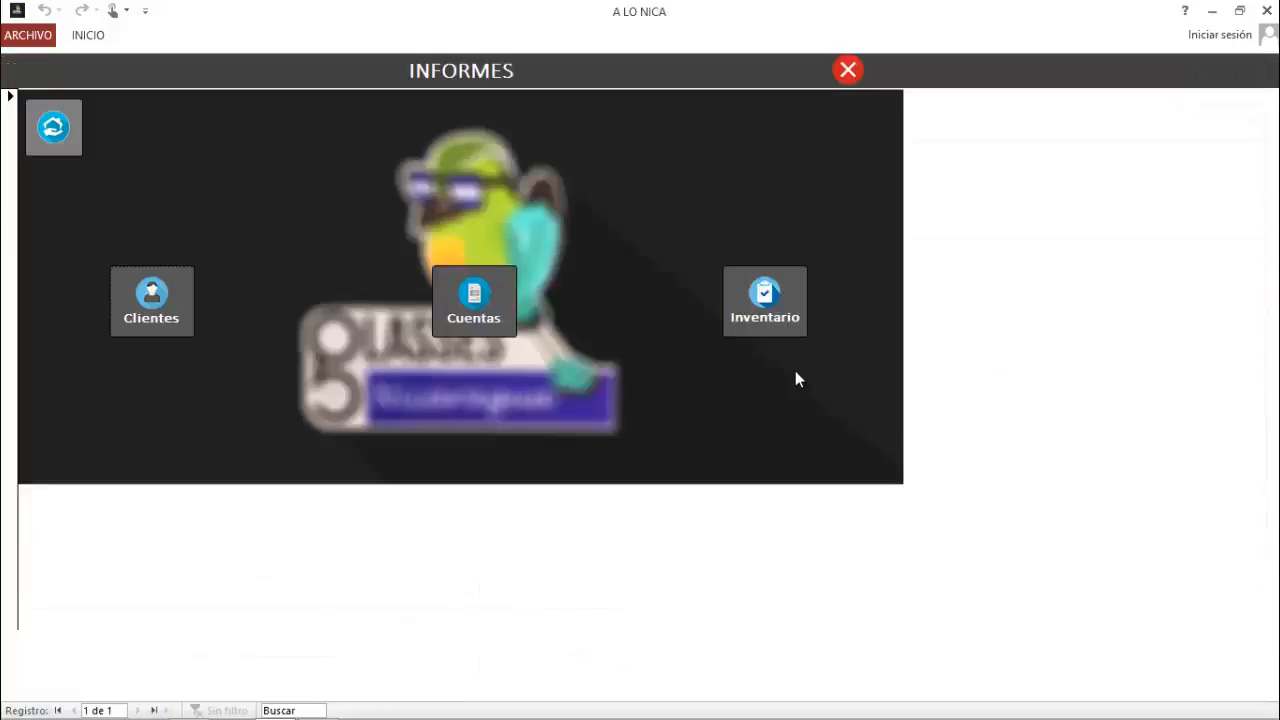
{"action": "key", "text": "Return"}
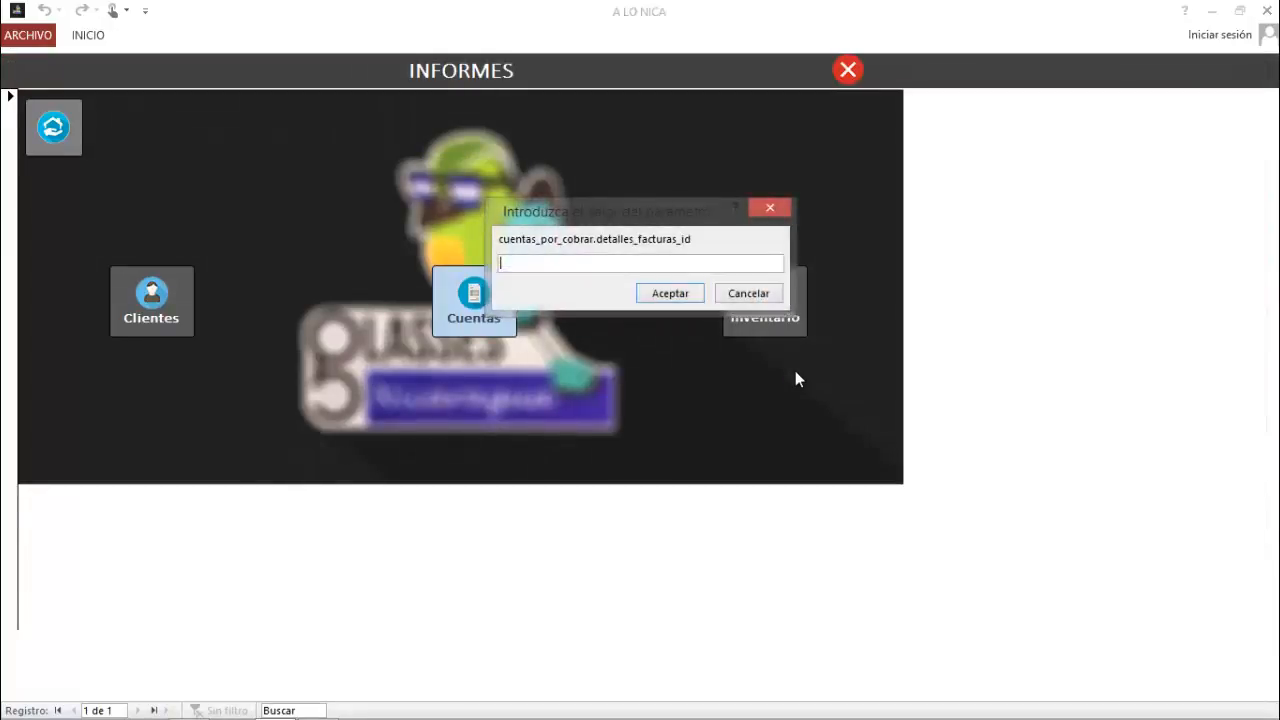
{"action": "type", "text": "1"}
{"action": "key", "text": "Return"}
{"action": "left_click", "coordinate": [800, 379]}
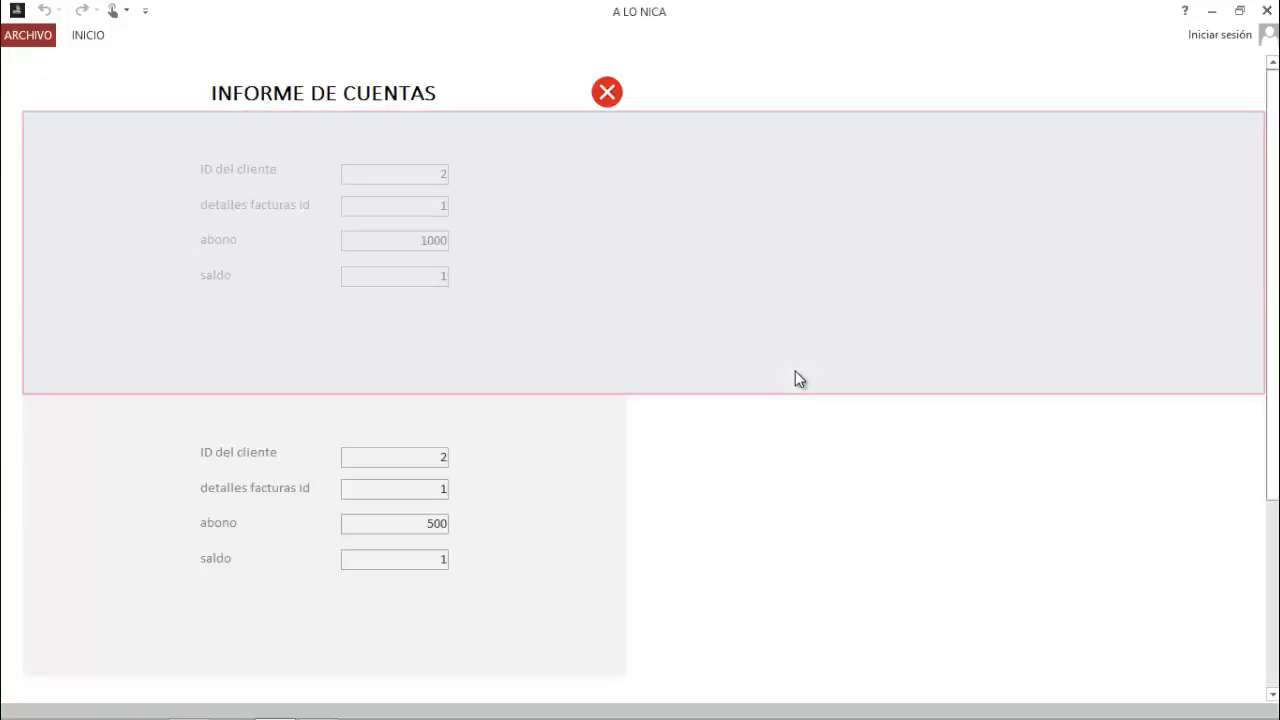
{"action": "scroll", "coordinate": [800, 379], "scroll_direction": "down", "scroll_amount": 3}
{"action": "scroll", "coordinate": [800, 379], "scroll_direction": "up", "scroll_amount": 5}
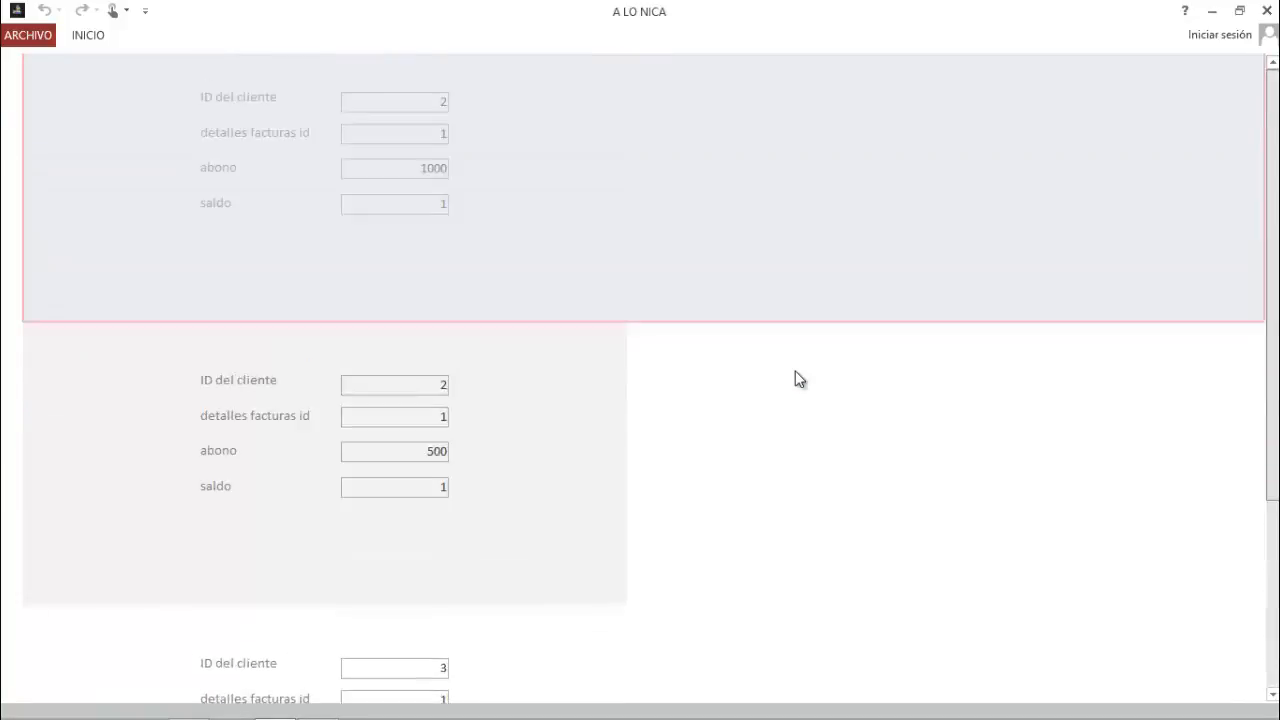
Step: Close the accounts report and open the inventory report with 1 as the inventarios.comprado parameter
{"action": "key", "text": "ctrl+w"}
{"action": "key", "text": "Tab"}
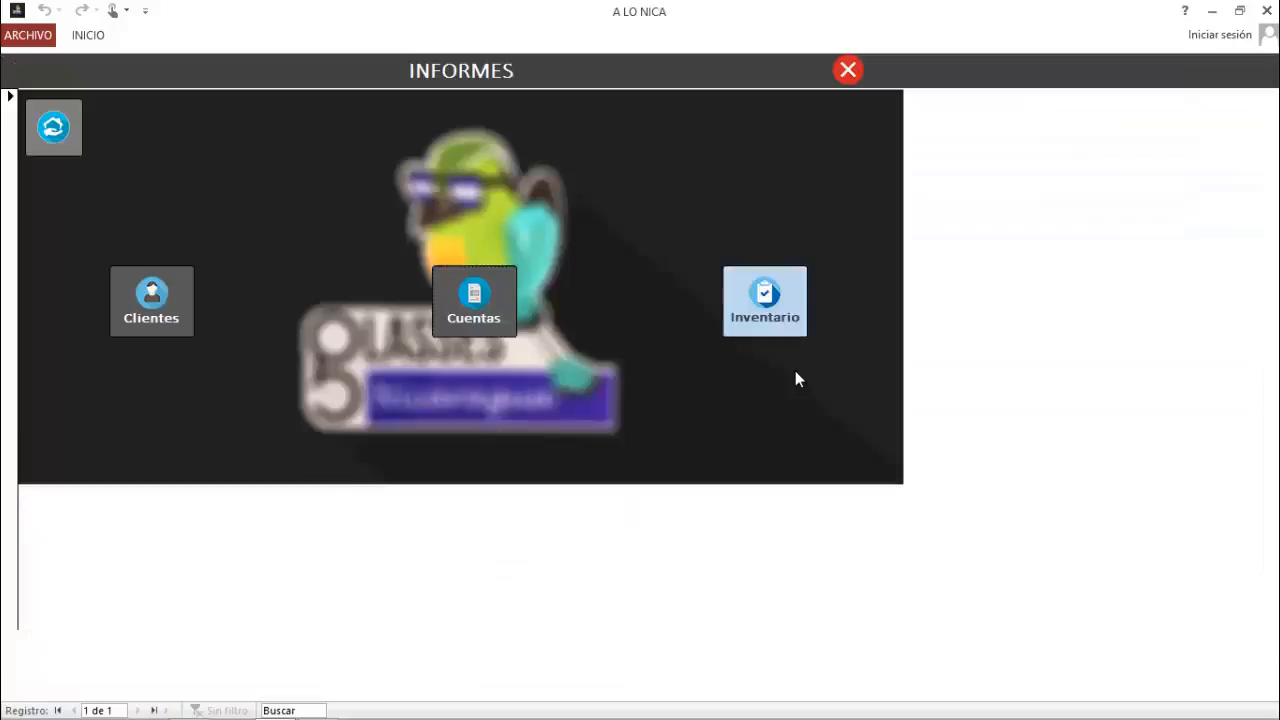
{"action": "key", "text": "Return"}
{"action": "key", "text": "Return"}
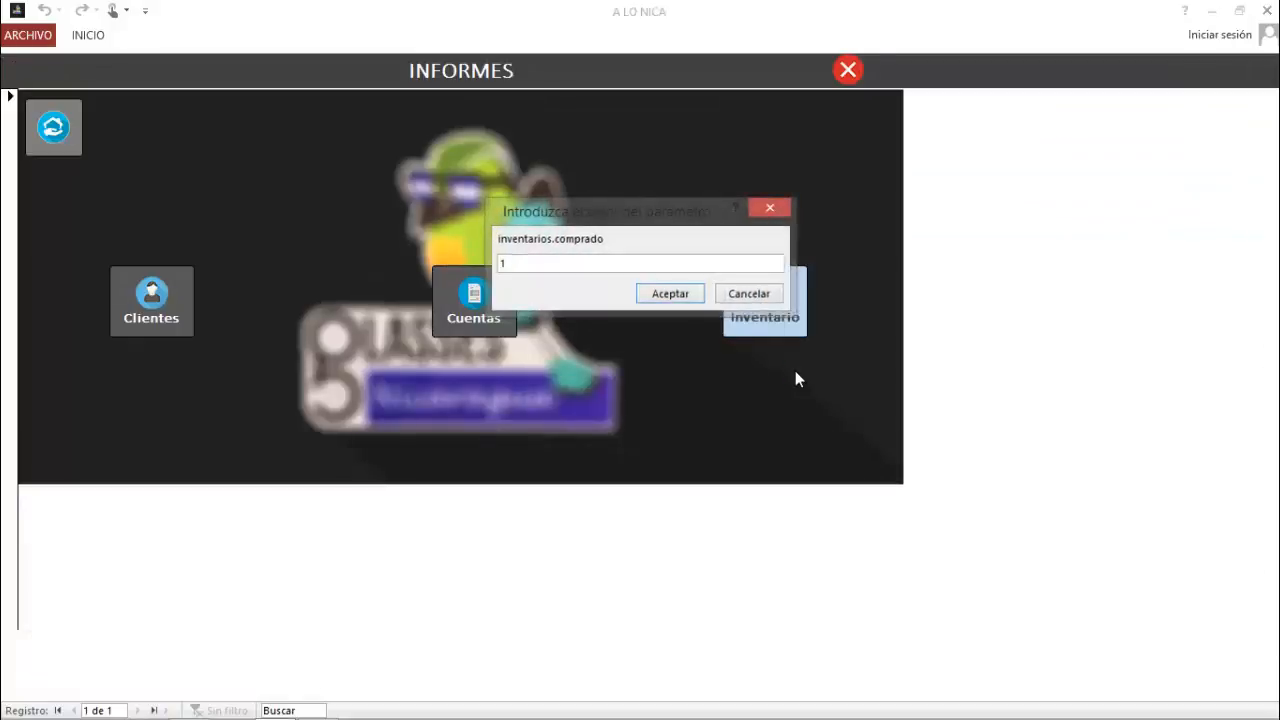
{"action": "key", "text": "Return"}
{"action": "key", "text": "Return"}
{"action": "left_click", "coordinate": [800, 379]}
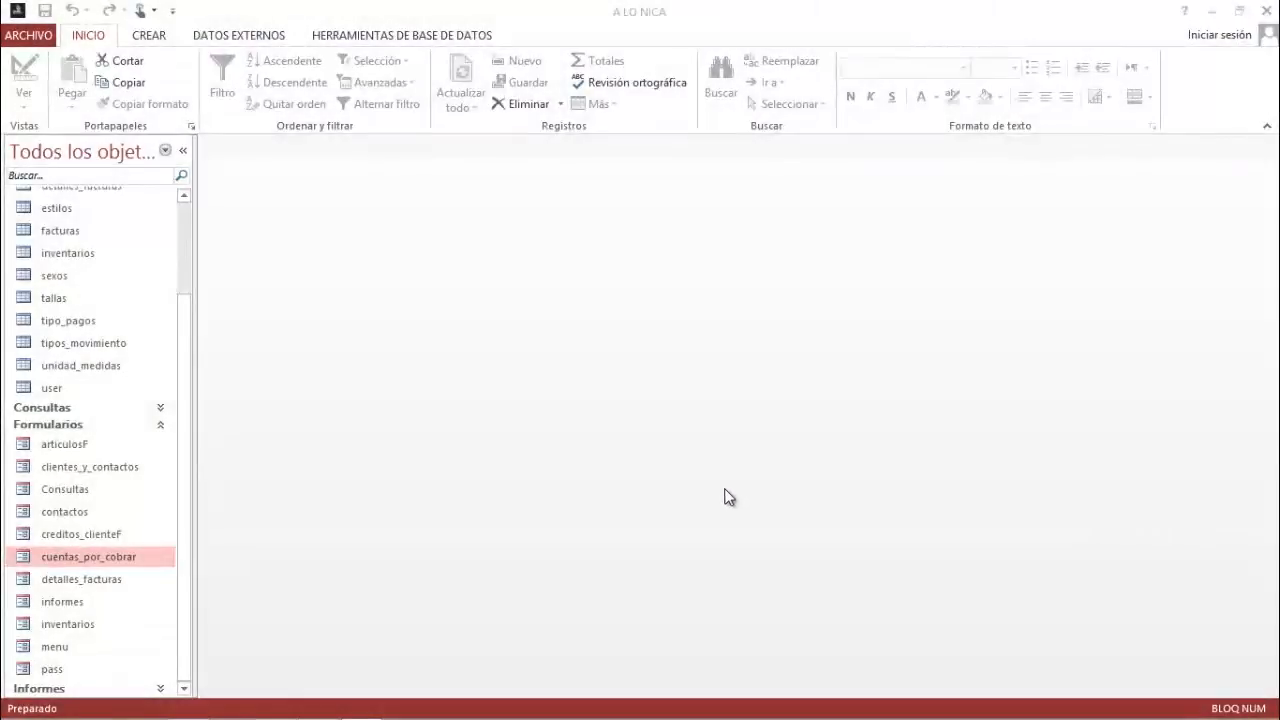
Step: Open the cuentas_por_cobrar table, review the first record's fields from cliente_id through cancelar, and close the table
{"action": "scroll", "coordinate": [184, 282], "scroll_direction": "up", "scroll_amount": 2}
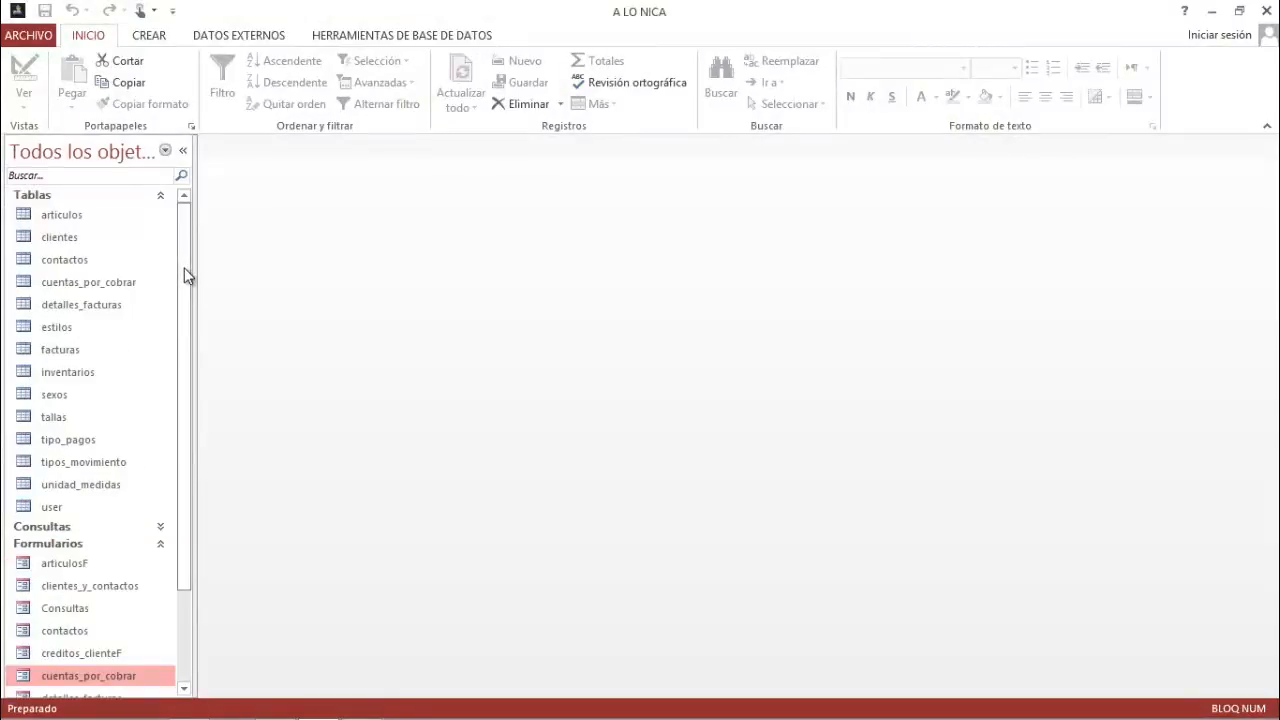
{"action": "left_click", "coordinate": [146, 281]}
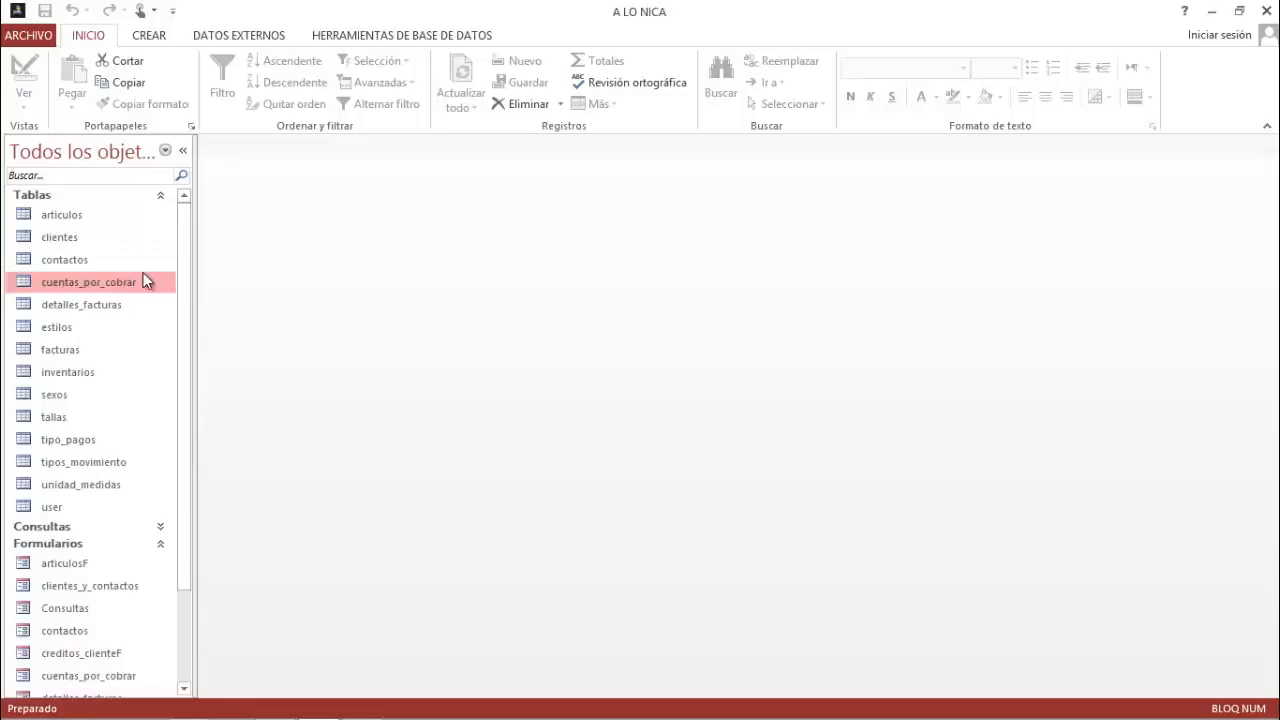
{"action": "double_click", "coordinate": [143, 272]}
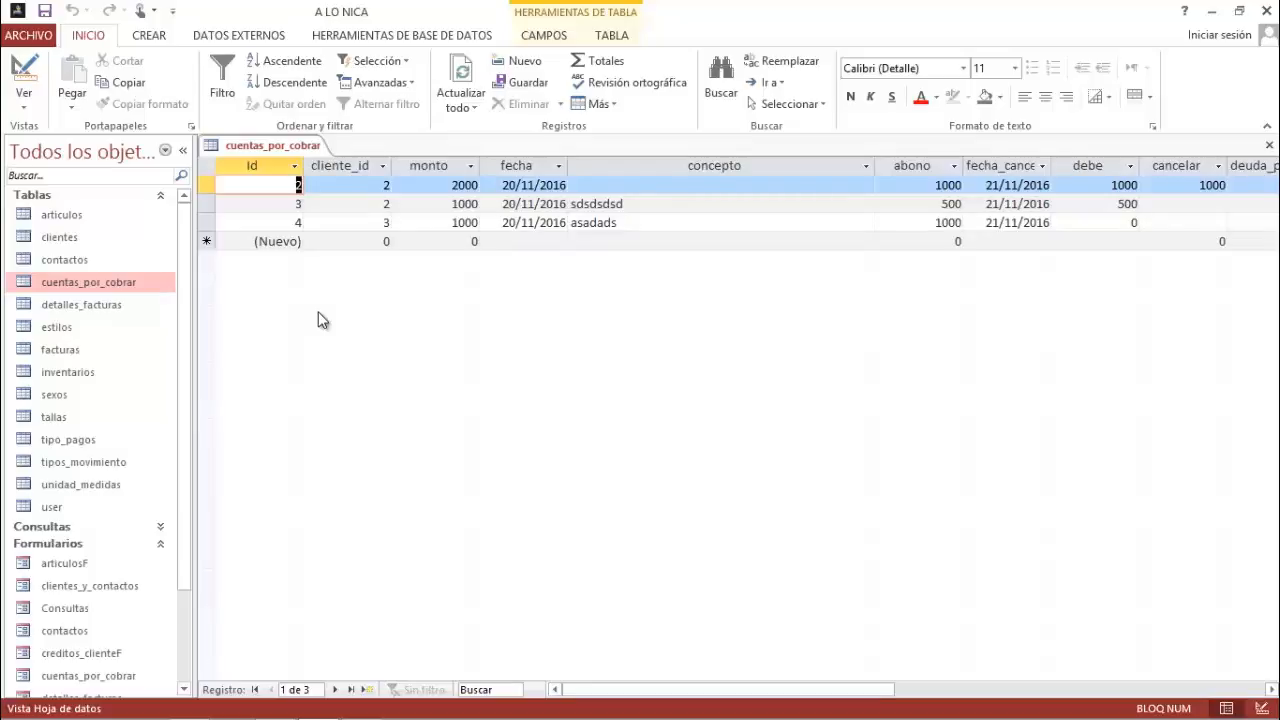
{"action": "left_click", "coordinate": [380, 185]}
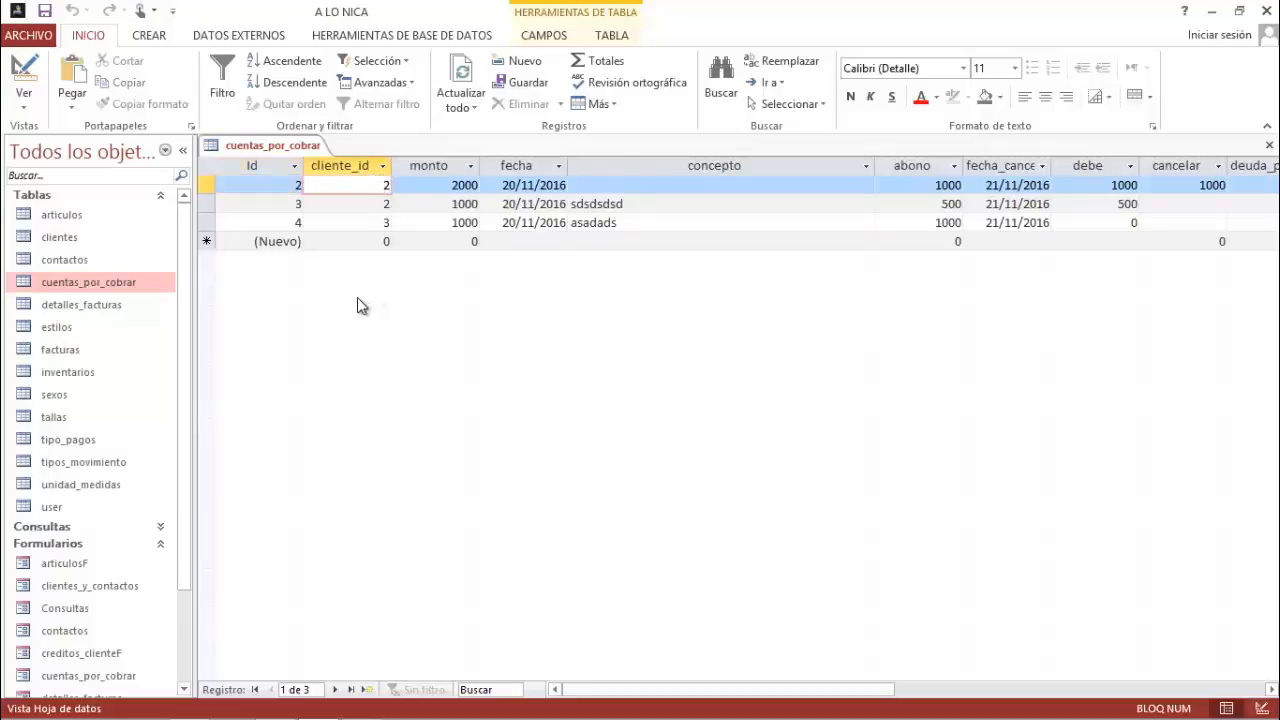
{"action": "left_click", "coordinate": [433, 182]}
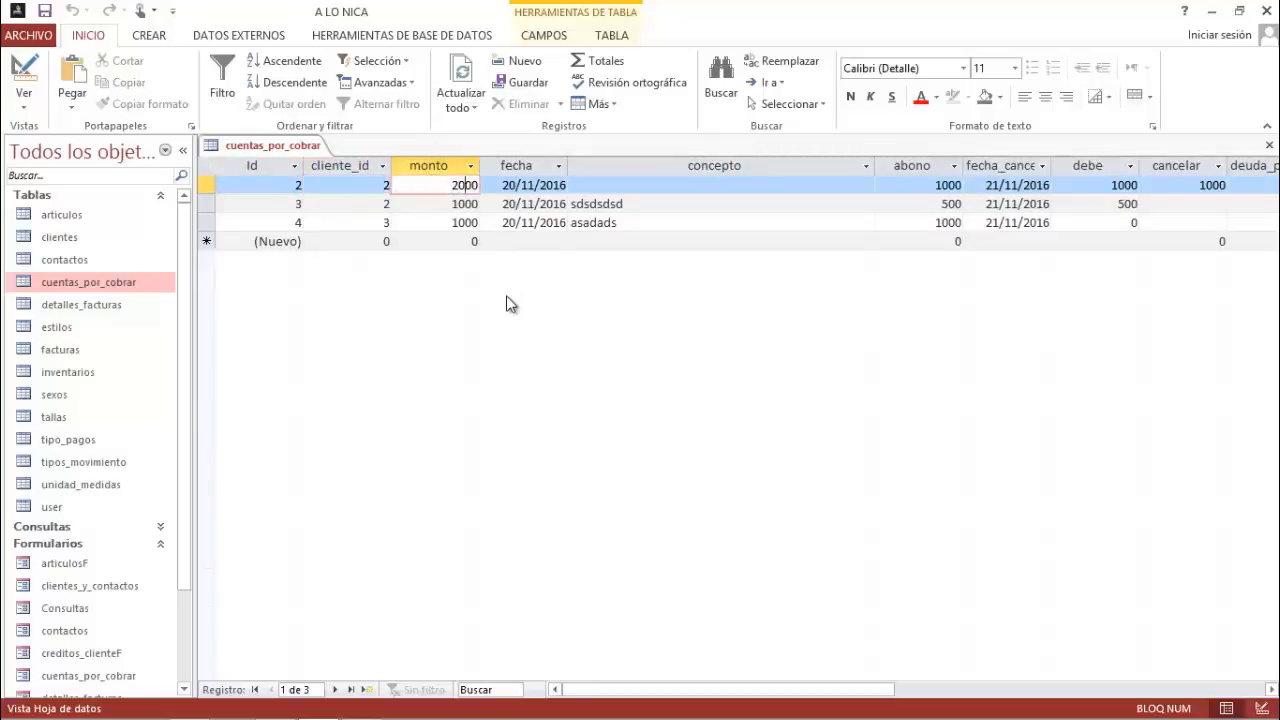
{"action": "left_click", "coordinate": [703, 184]}
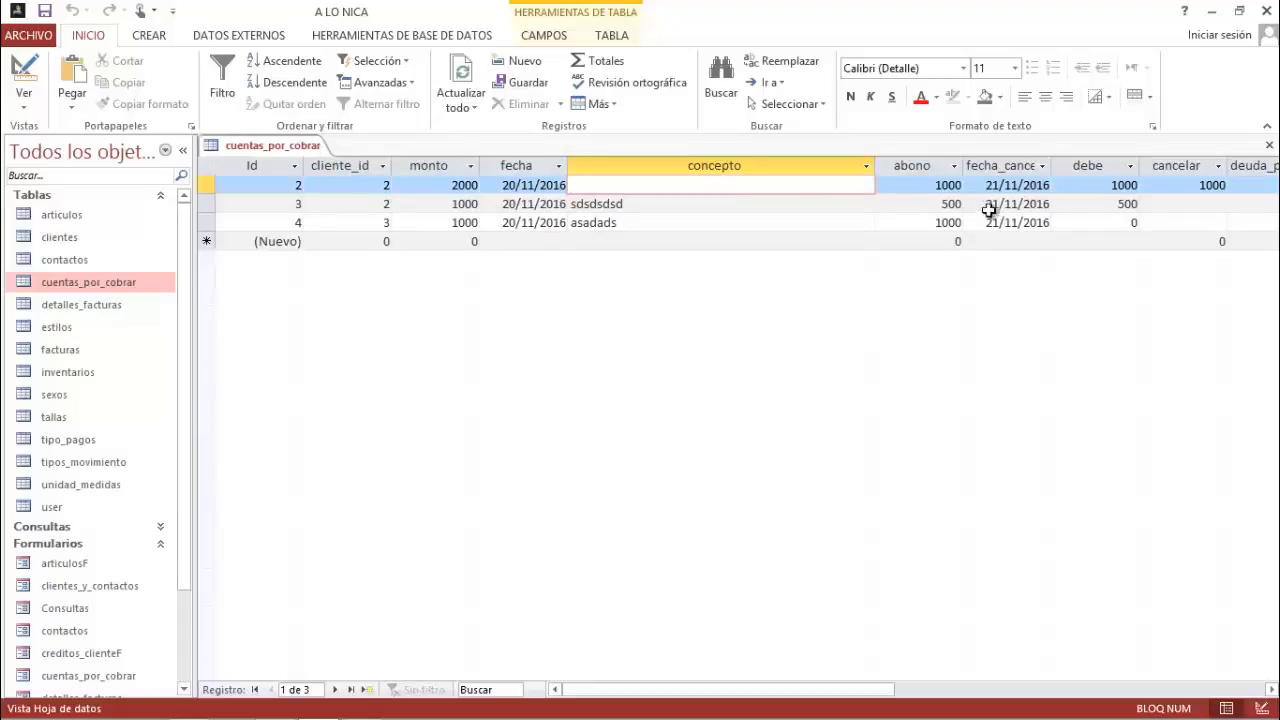
{"action": "key", "text": "Tab"}
{"action": "key", "text": "Tab"}
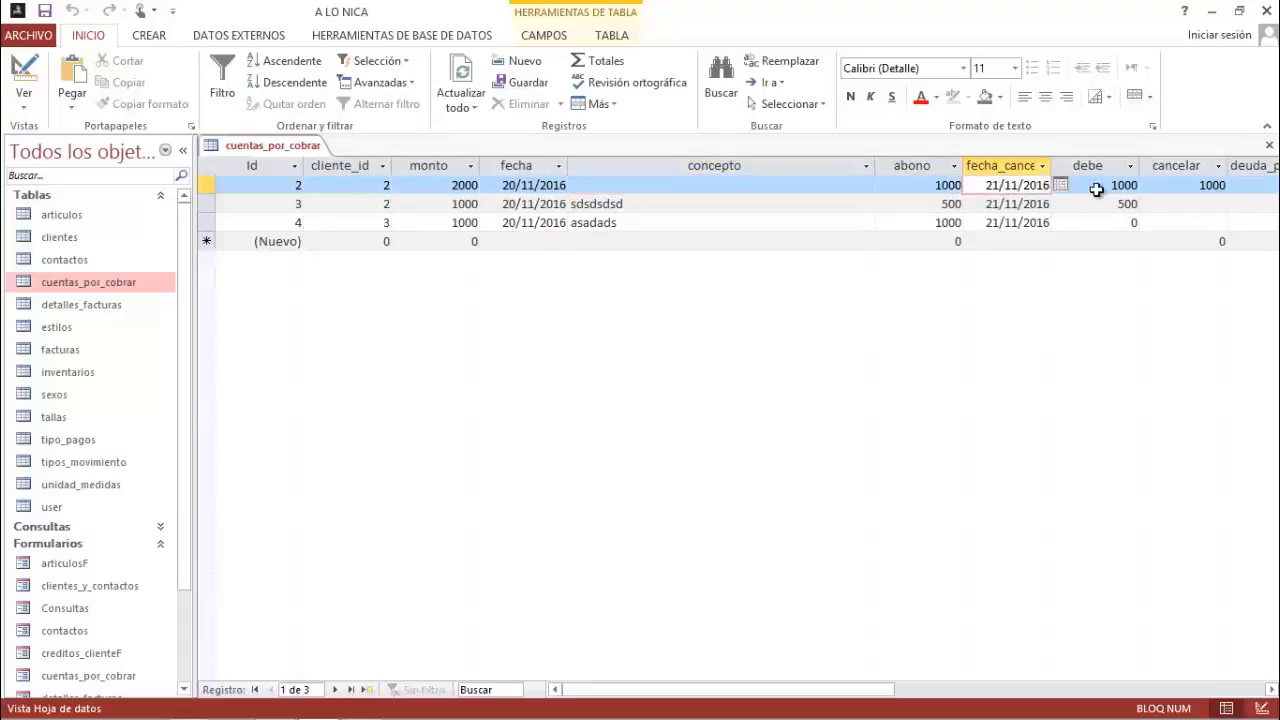
{"action": "key", "text": "Tab"}
{"action": "key", "text": "Tab"}
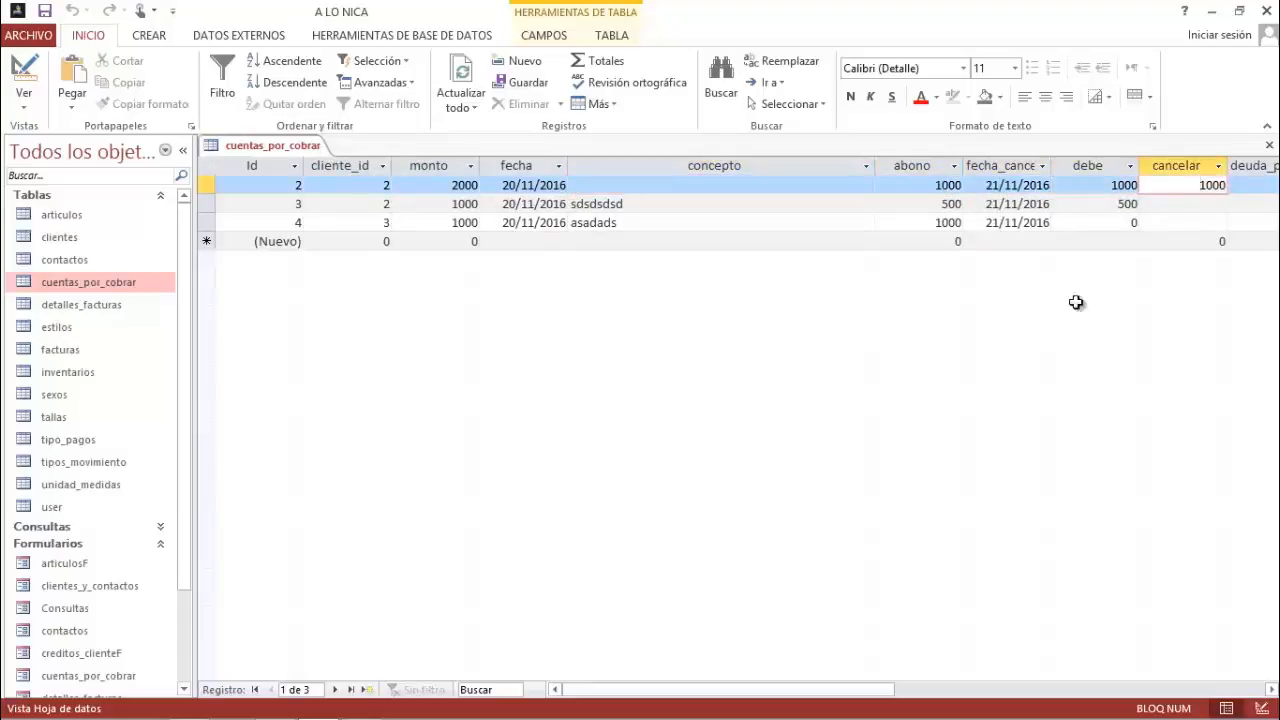
{"action": "left_click_drag", "start_coordinate": [866, 689], "coordinate": [698, 704]}
{"action": "left_click", "coordinate": [1269, 145]}
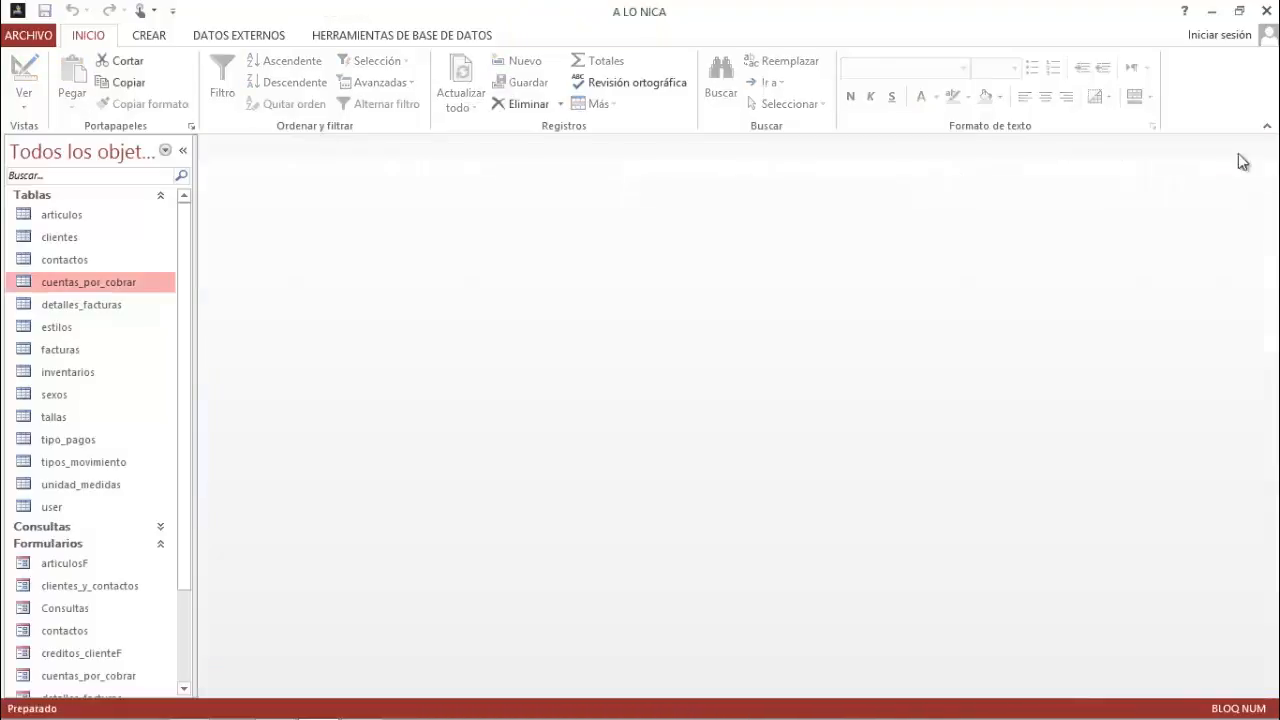
Step: Open cuentas_por_cobrar in Design view and review the data types of the Id, cliente_id and monto fields
{"action": "right_click", "coordinate": [122, 281]}
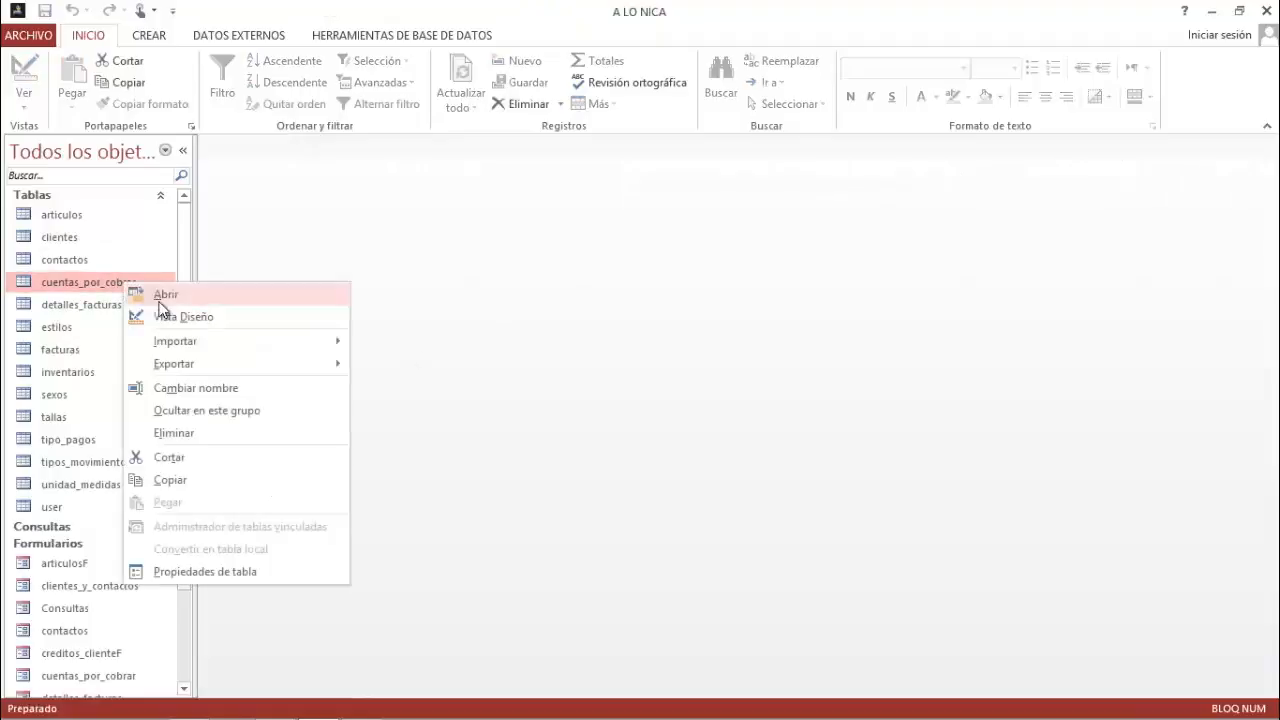
{"action": "left_click", "coordinate": [163, 316]}
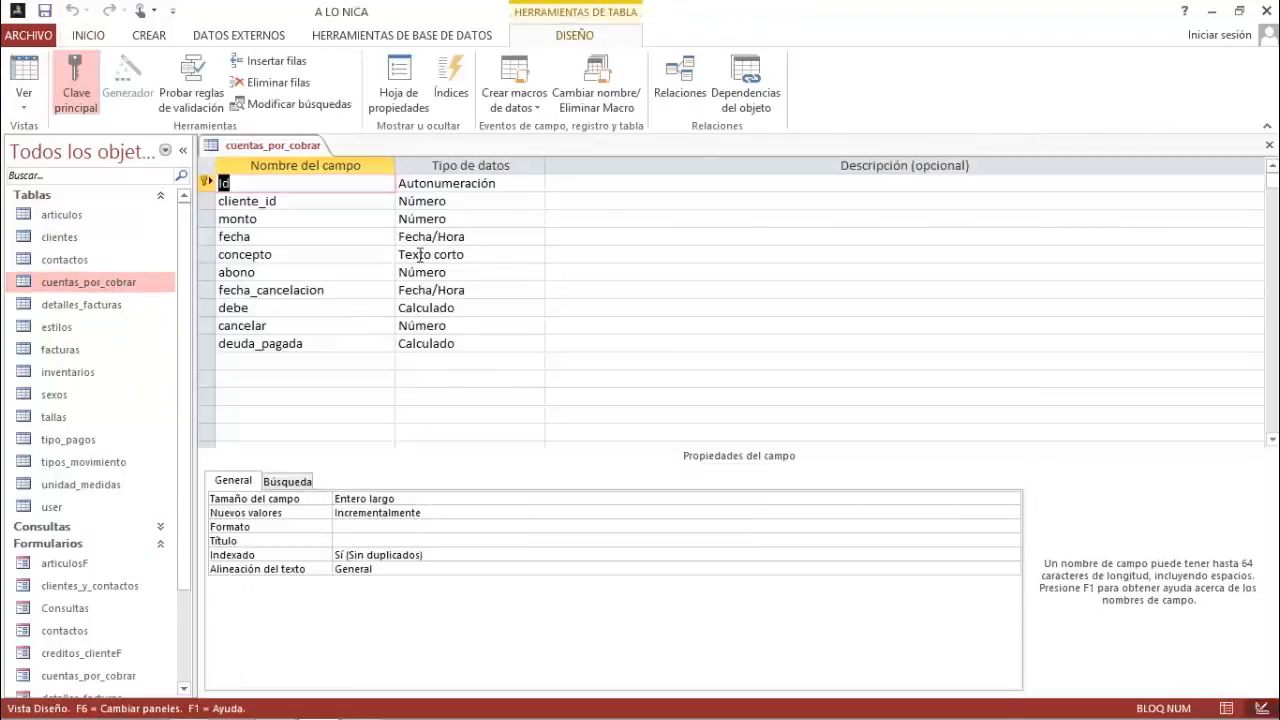
{"action": "left_click", "coordinate": [408, 183]}
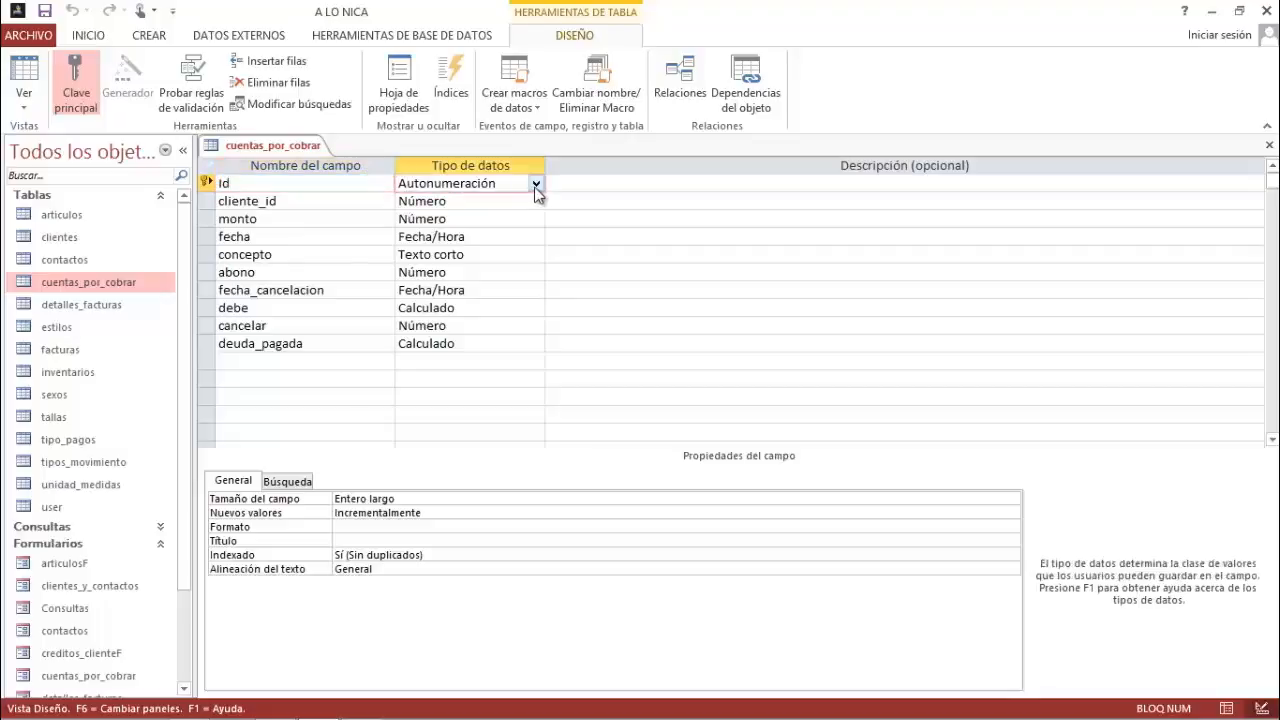
{"action": "left_click", "coordinate": [410, 205]}
{"action": "left_click", "coordinate": [390, 219]}
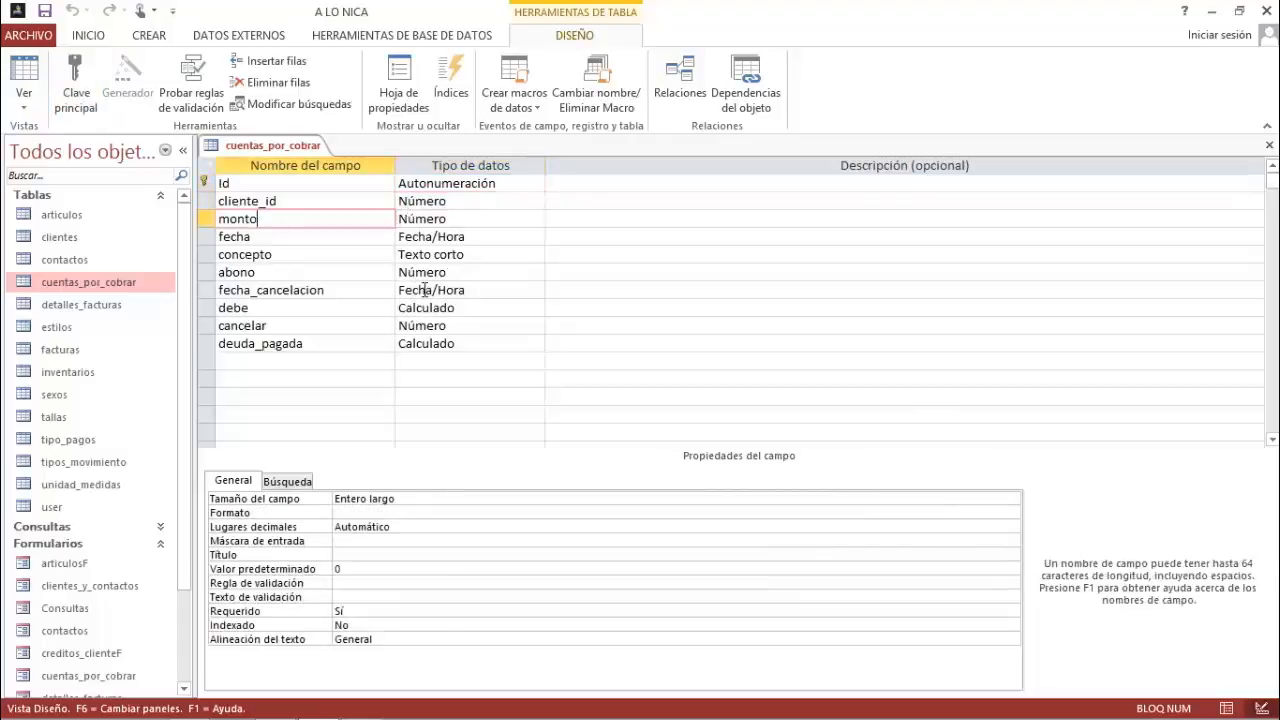
{"action": "left_click", "coordinate": [483, 218]}
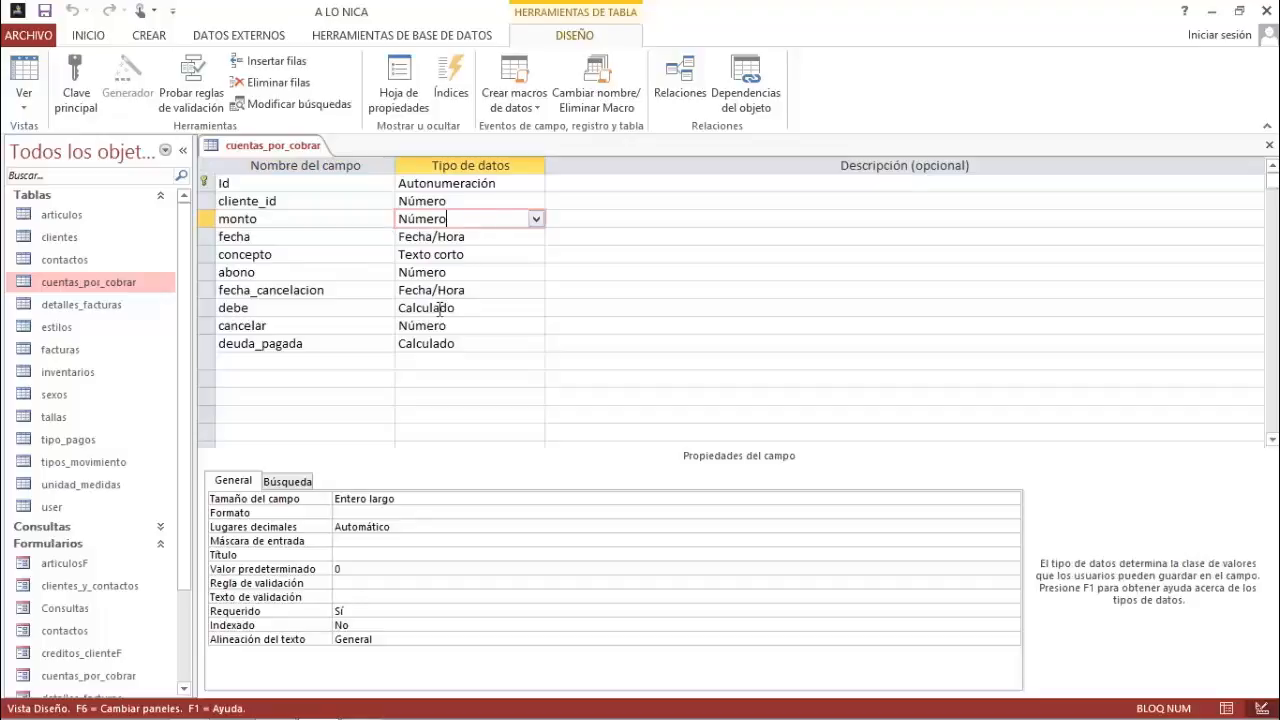
Step: Inspect the deuda_pagada field's calculated expression in the Expression Builder, cancel it, and close the table design
{"action": "left_click", "coordinate": [404, 345]}
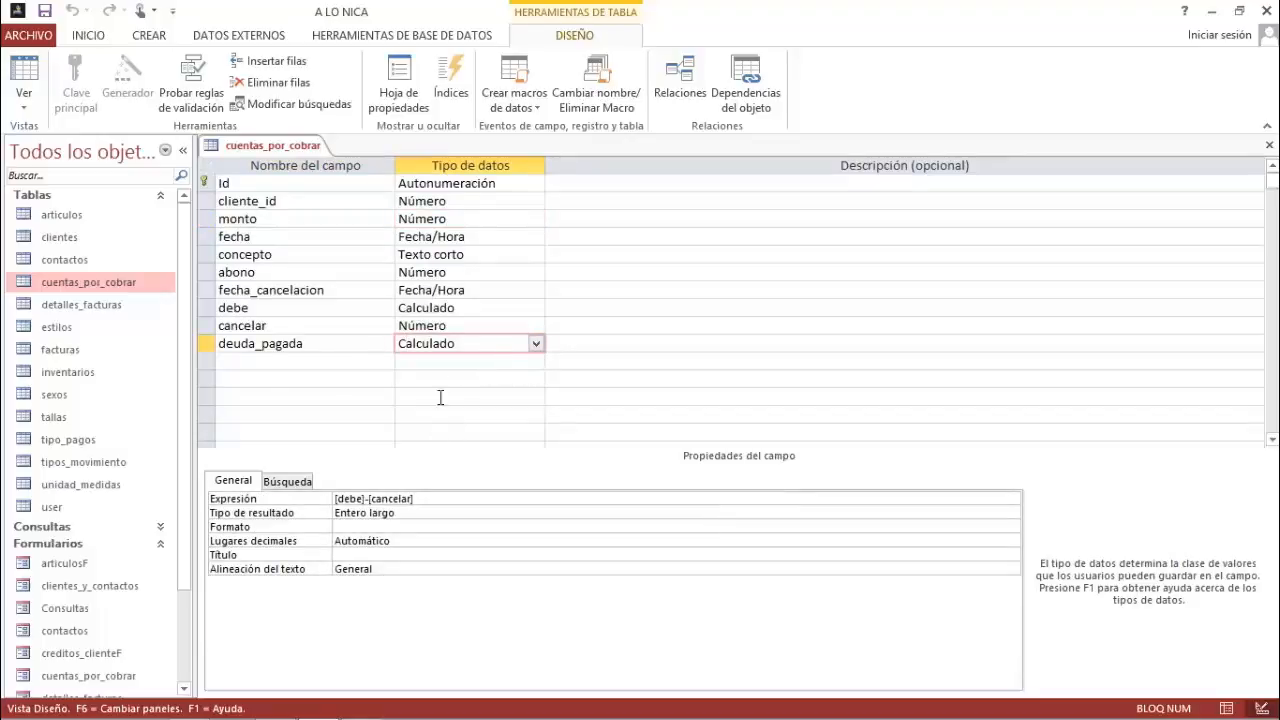
{"action": "left_click", "coordinate": [536, 343]}
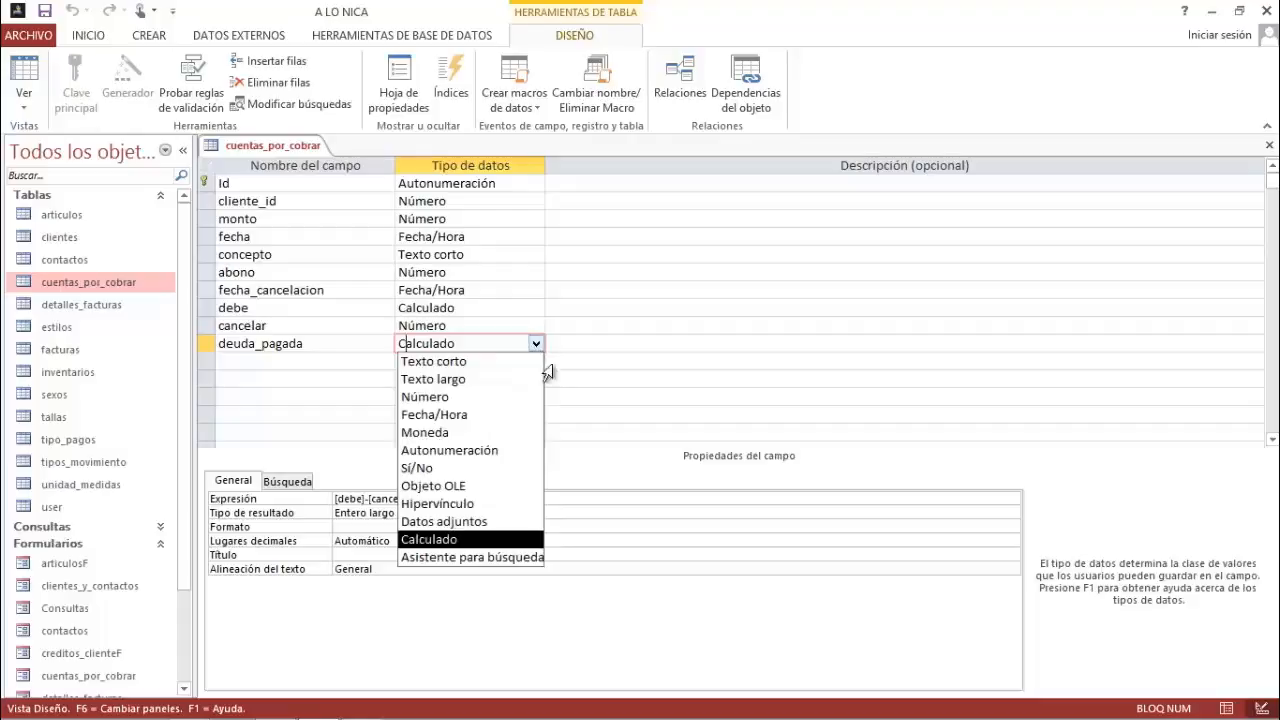
{"action": "left_click", "coordinate": [843, 499]}
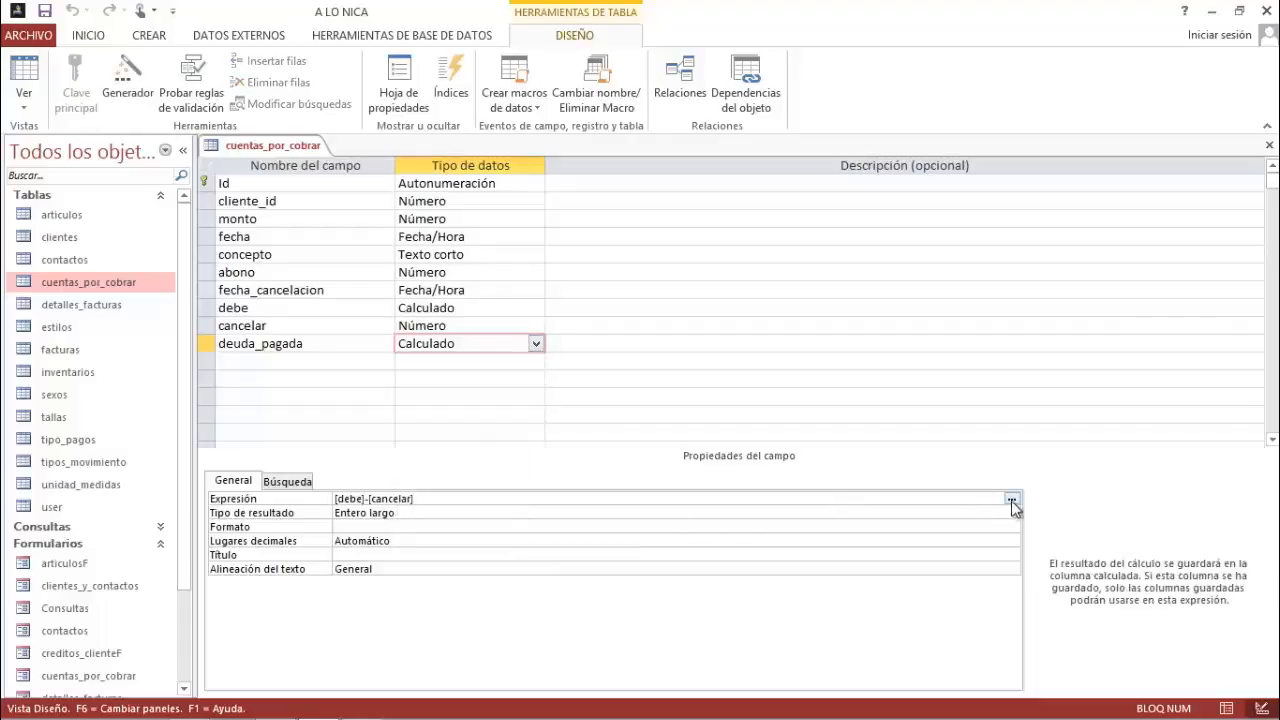
{"action": "left_click", "coordinate": [1012, 500]}
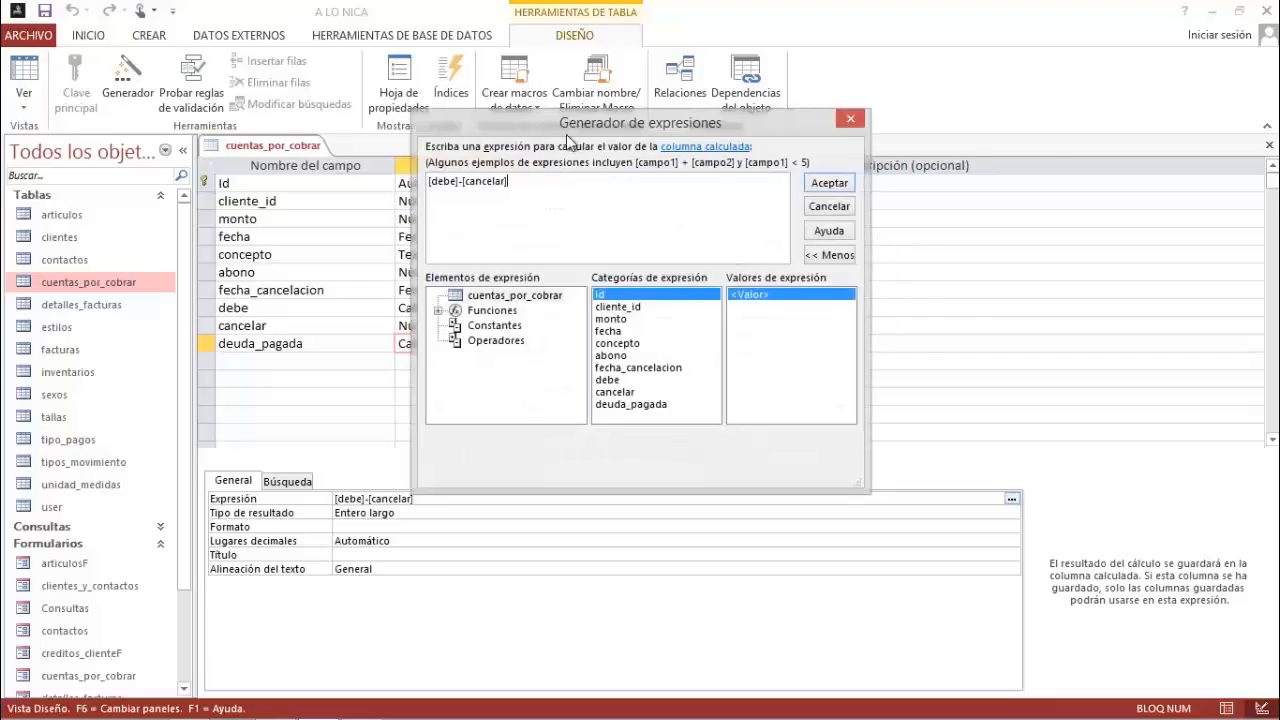
{"action": "left_click_drag", "start_coordinate": [566, 140], "coordinate": [661, 171]}
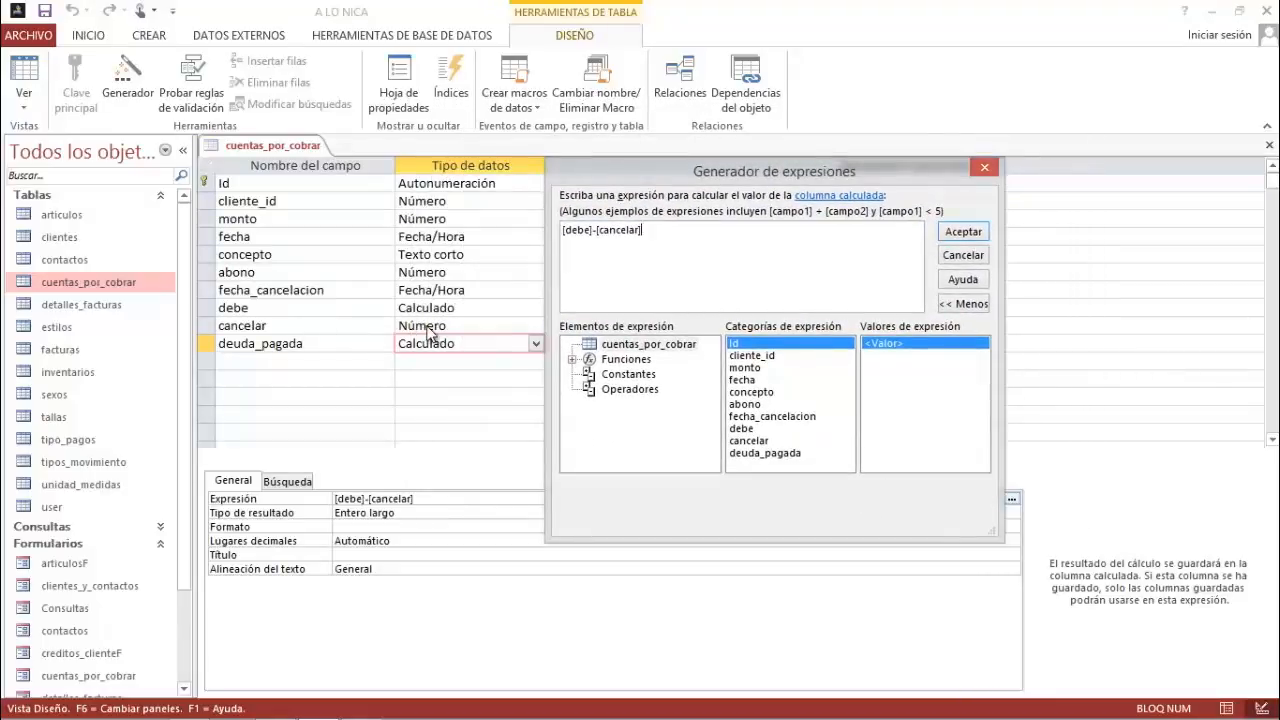
{"action": "left_click", "coordinate": [953, 256]}
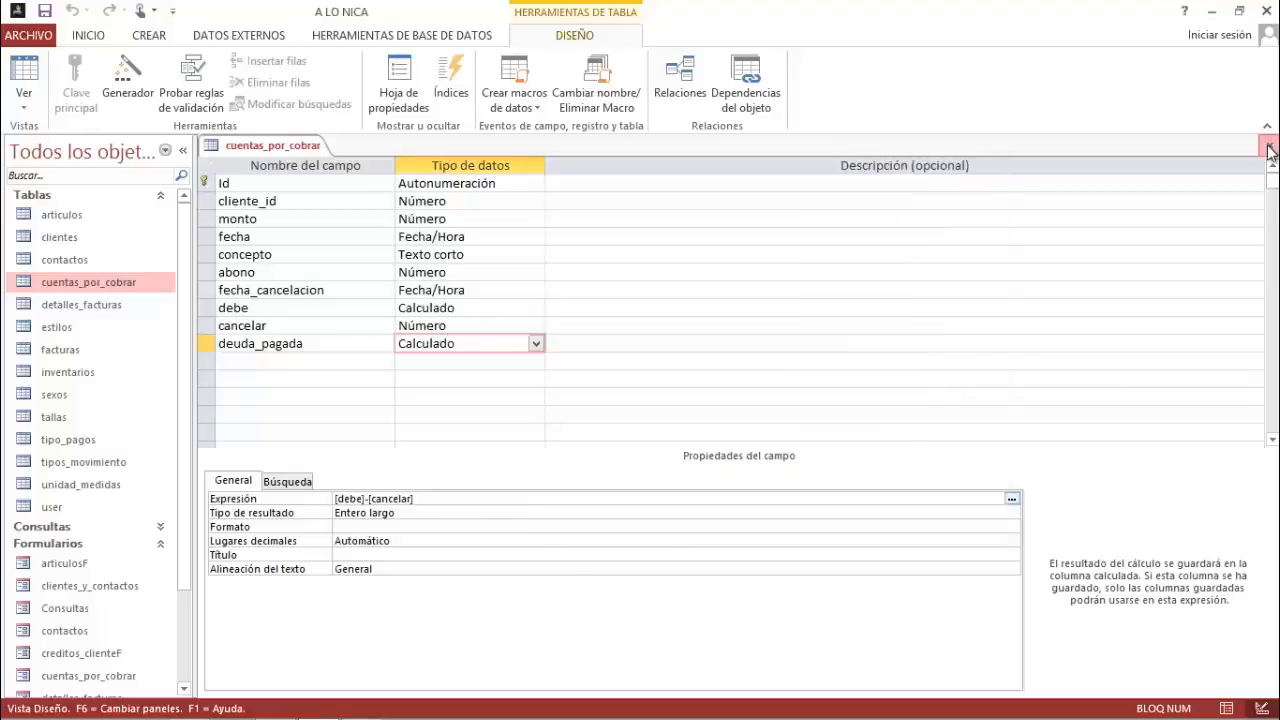
{"action": "left_click", "coordinate": [1268, 145]}
Step: Open the inventarios table and slightly widen its articulo column
{"action": "left_click", "coordinate": [122, 308]}
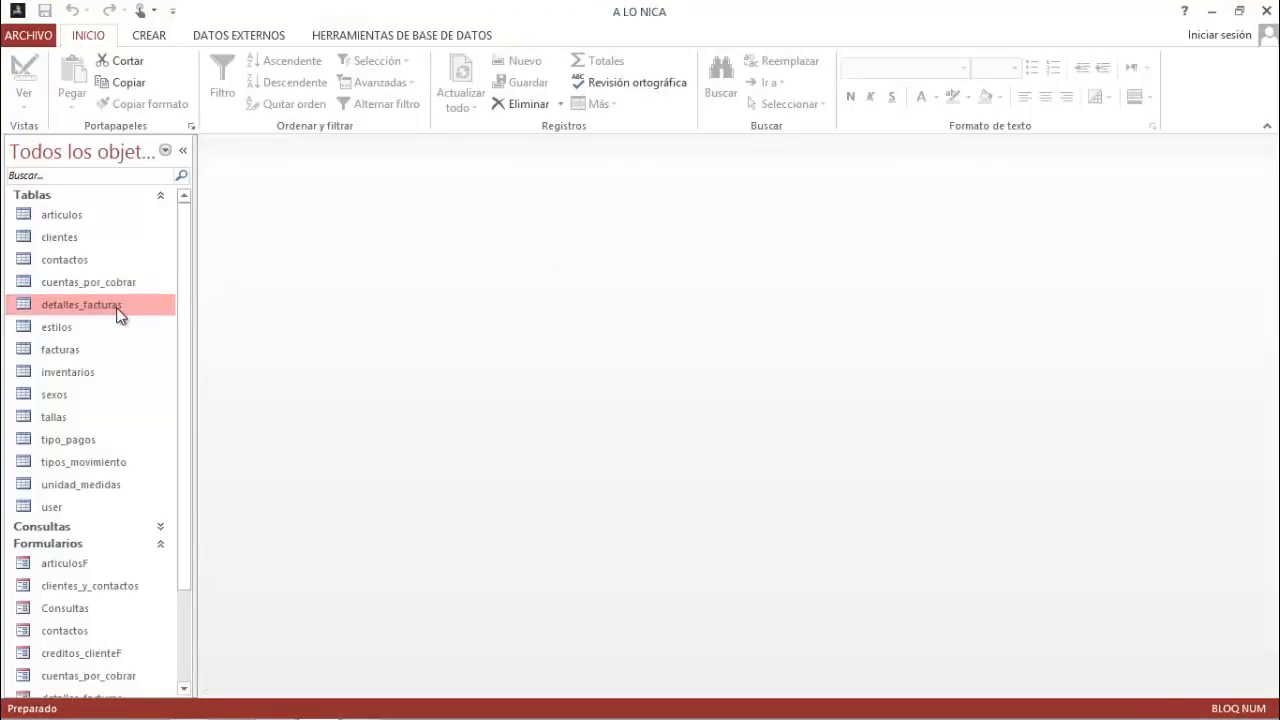
{"action": "left_click", "coordinate": [106, 328]}
{"action": "left_click", "coordinate": [103, 372]}
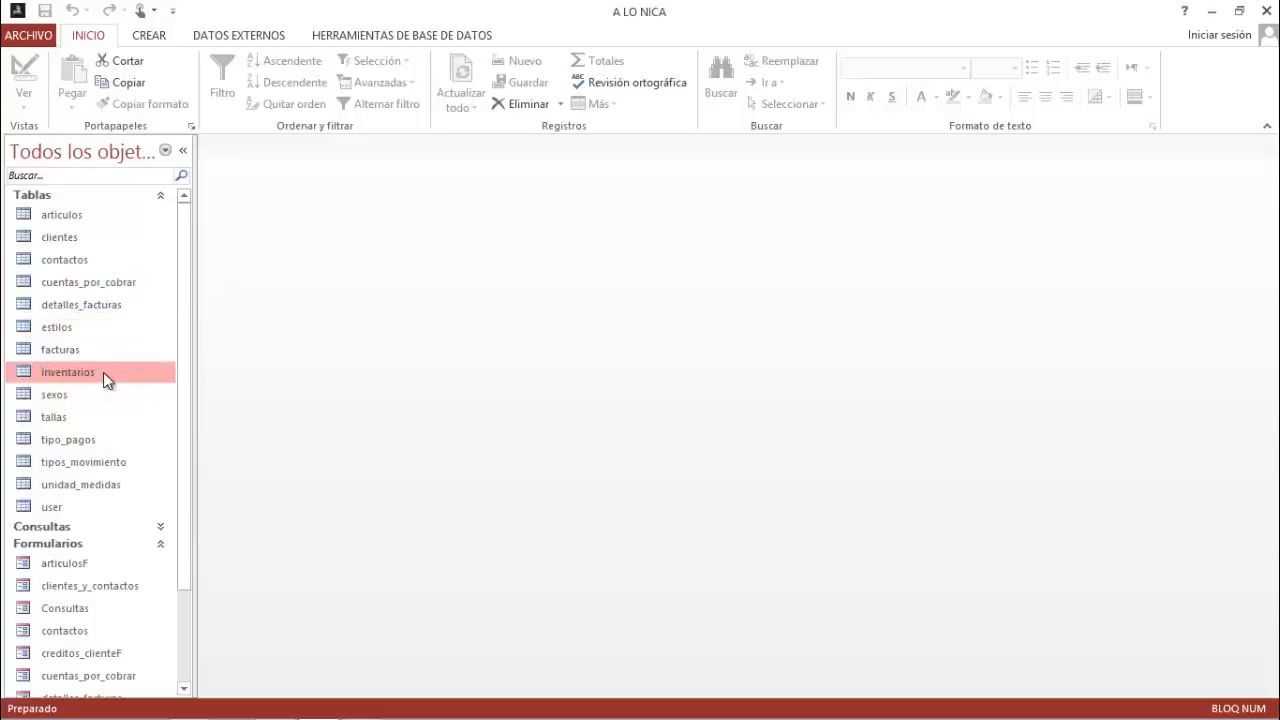
{"action": "double_click", "coordinate": [106, 375]}
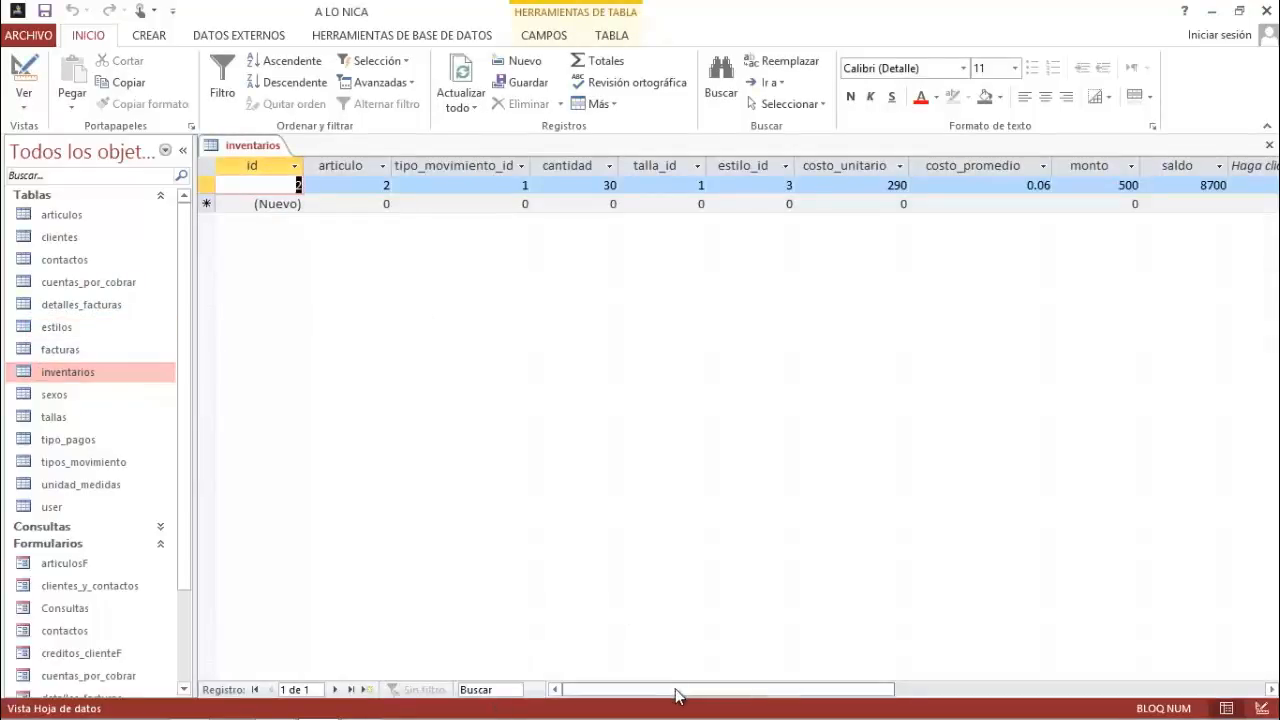
{"action": "left_click_drag", "start_coordinate": [677, 695], "coordinate": [706, 695]}
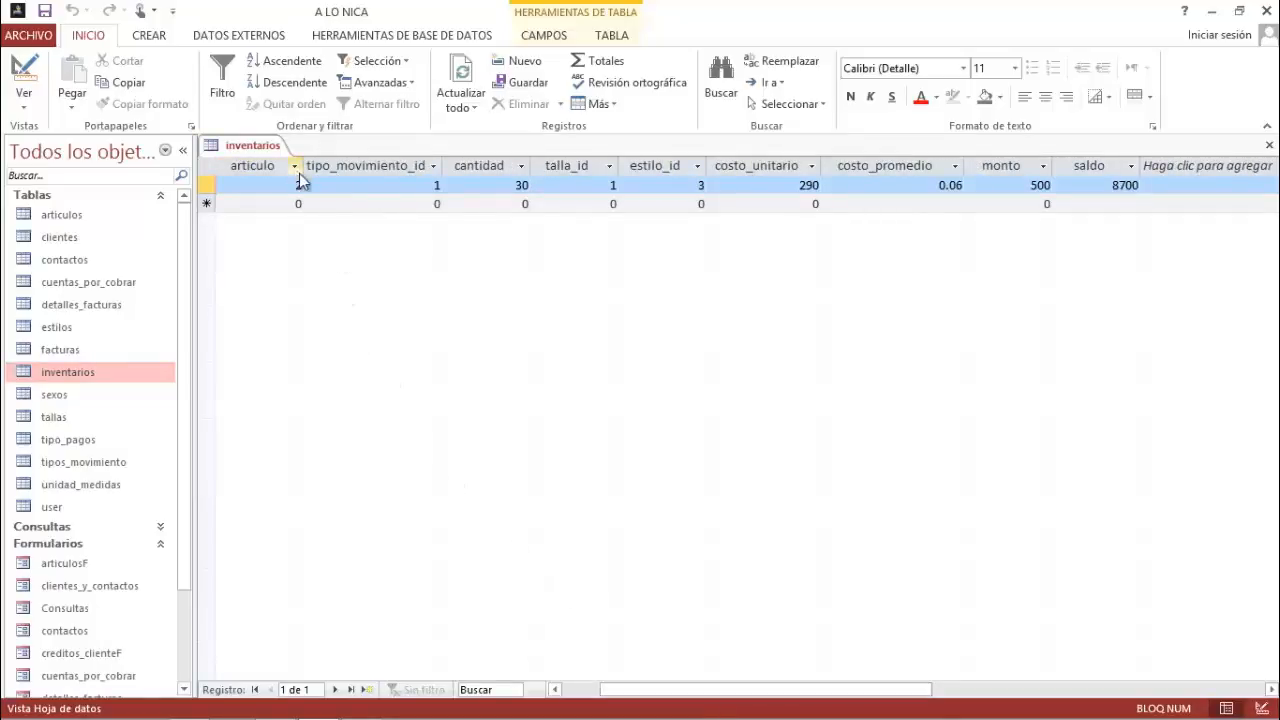
{"action": "left_click_drag", "start_coordinate": [307, 168], "coordinate": [316, 168]}
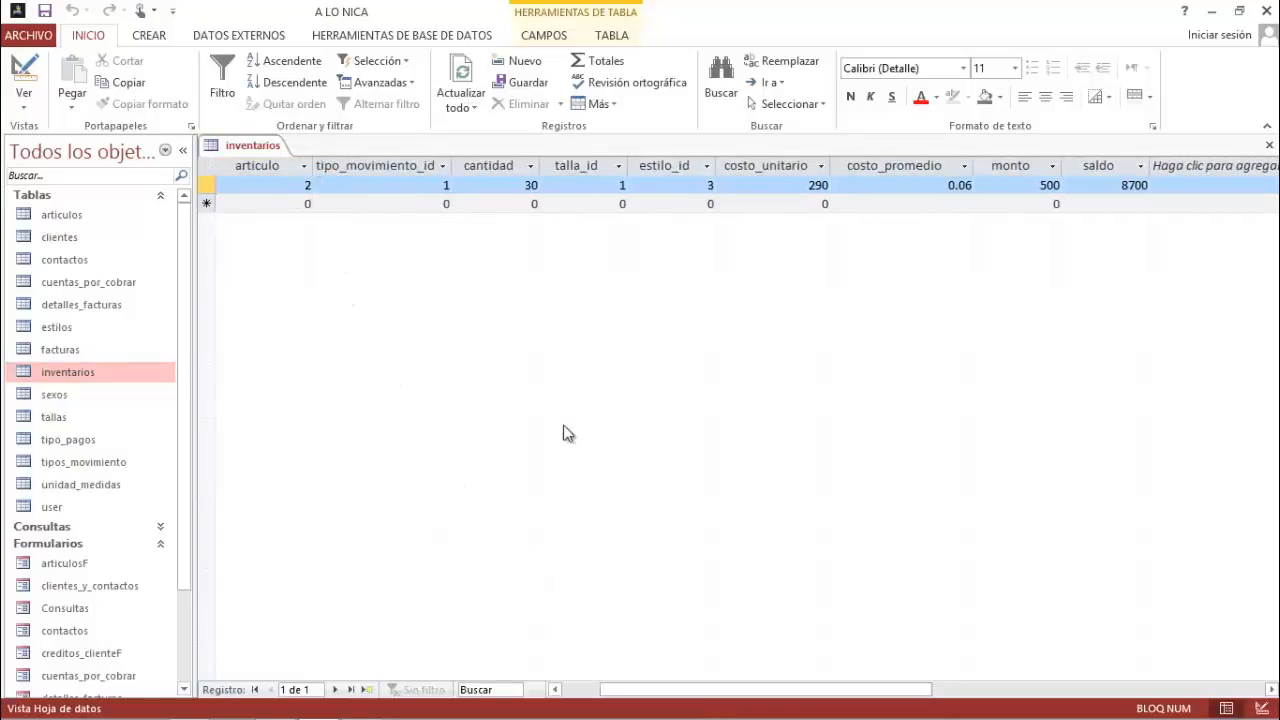
Step: Look across the inventarios table's columns through saldo and return to the id column
{"action": "left_click_drag", "start_coordinate": [654, 694], "coordinate": [688, 698]}
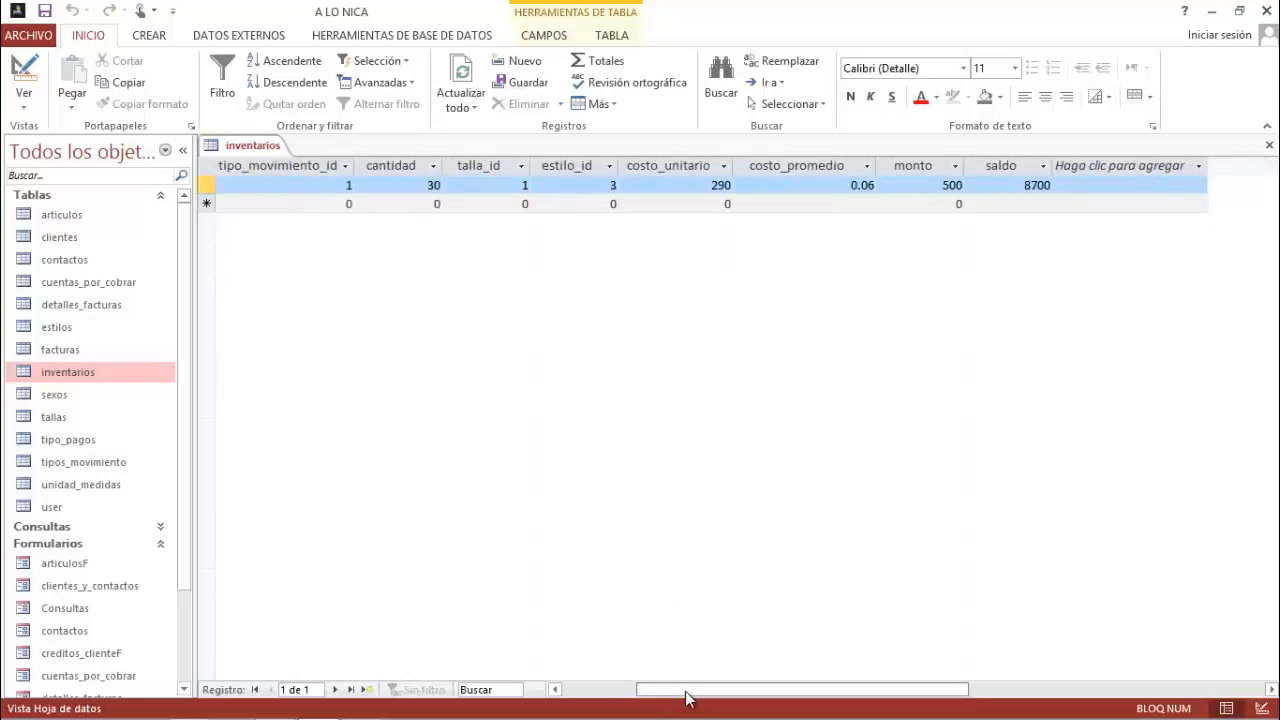
{"action": "left_click_drag", "start_coordinate": [700, 697], "coordinate": [718, 697]}
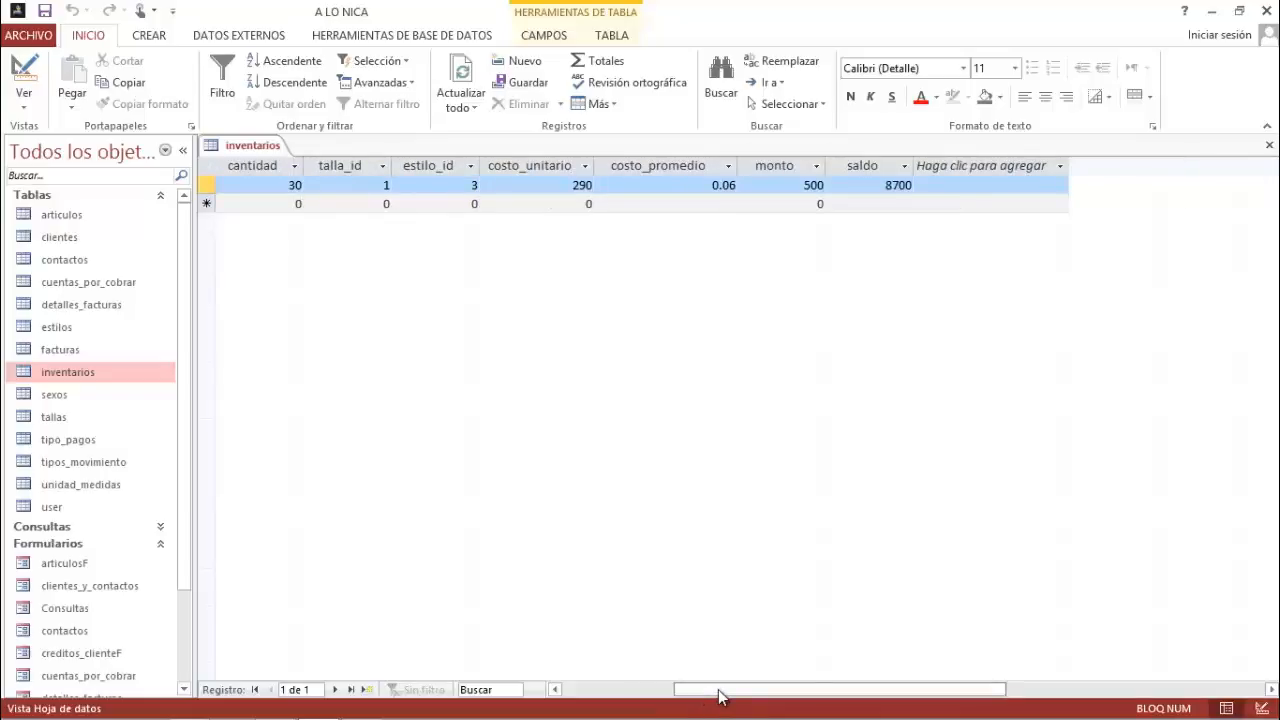
{"action": "left_click", "coordinate": [575, 692]}
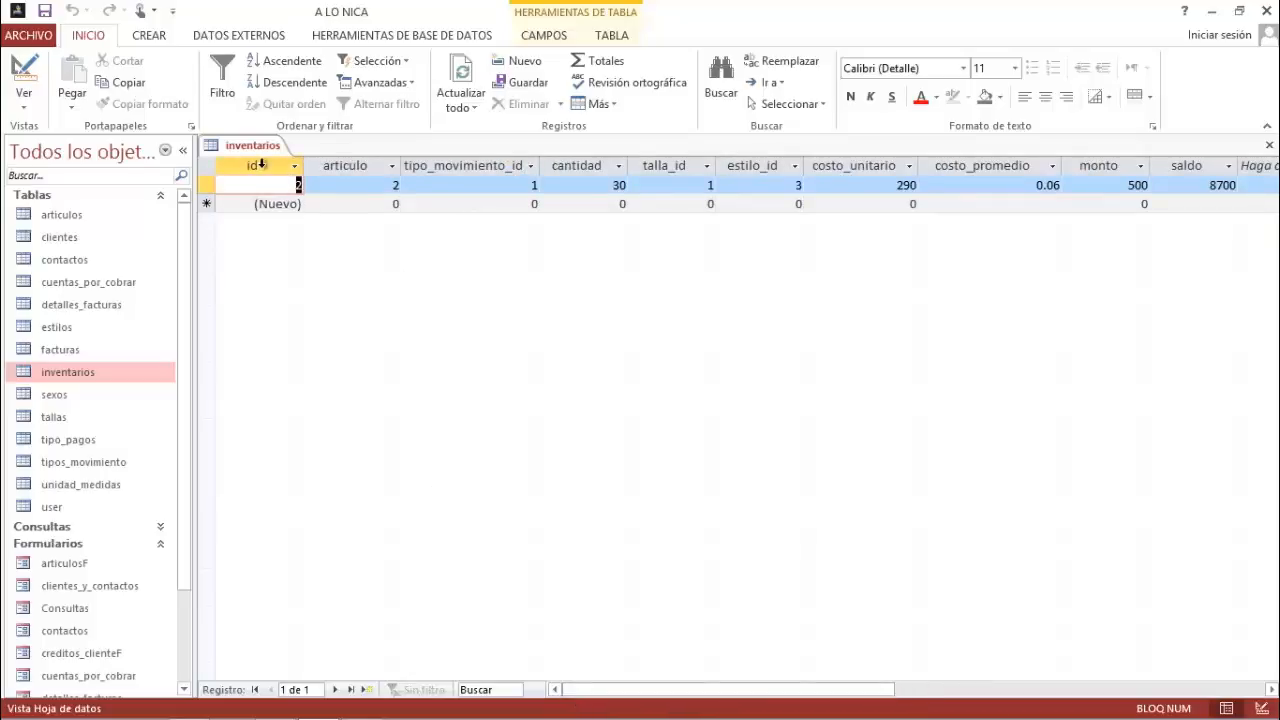
Step: Open inventarios in Design view and inspect the costo_promedio field's calculated expression in the Expression Builder
{"action": "right_click", "coordinate": [263, 152]}
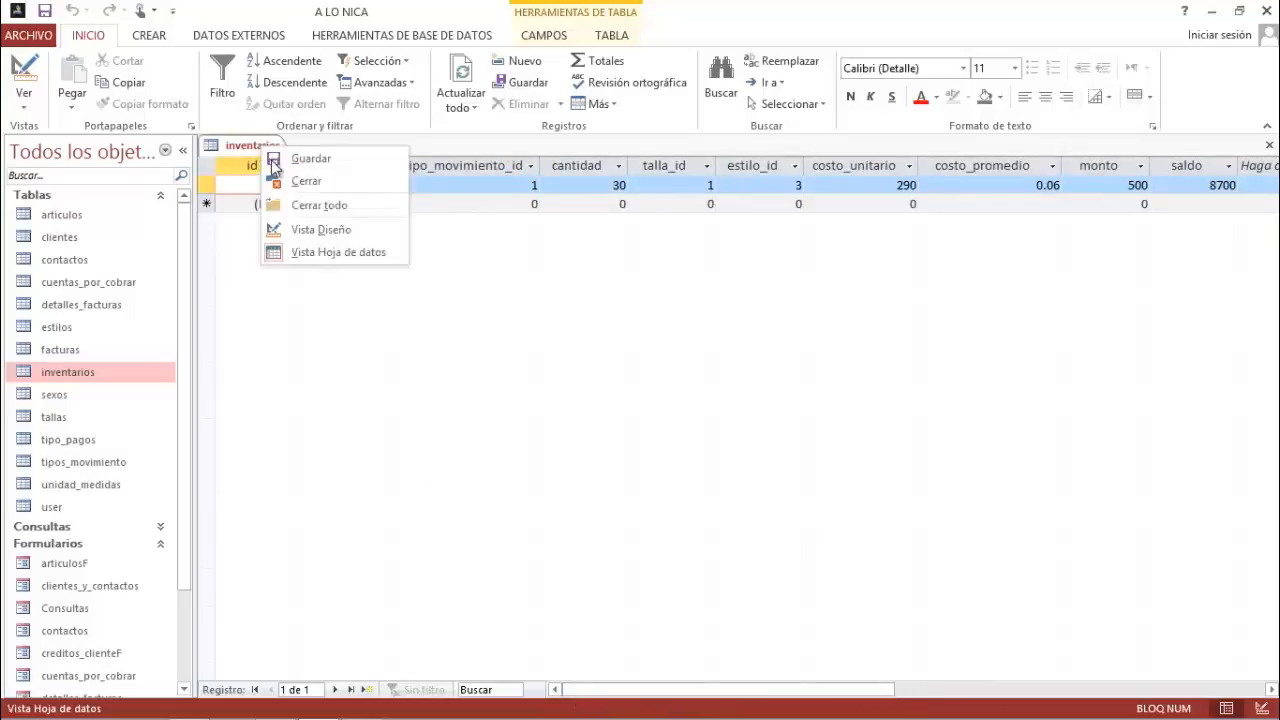
{"action": "left_click", "coordinate": [318, 231]}
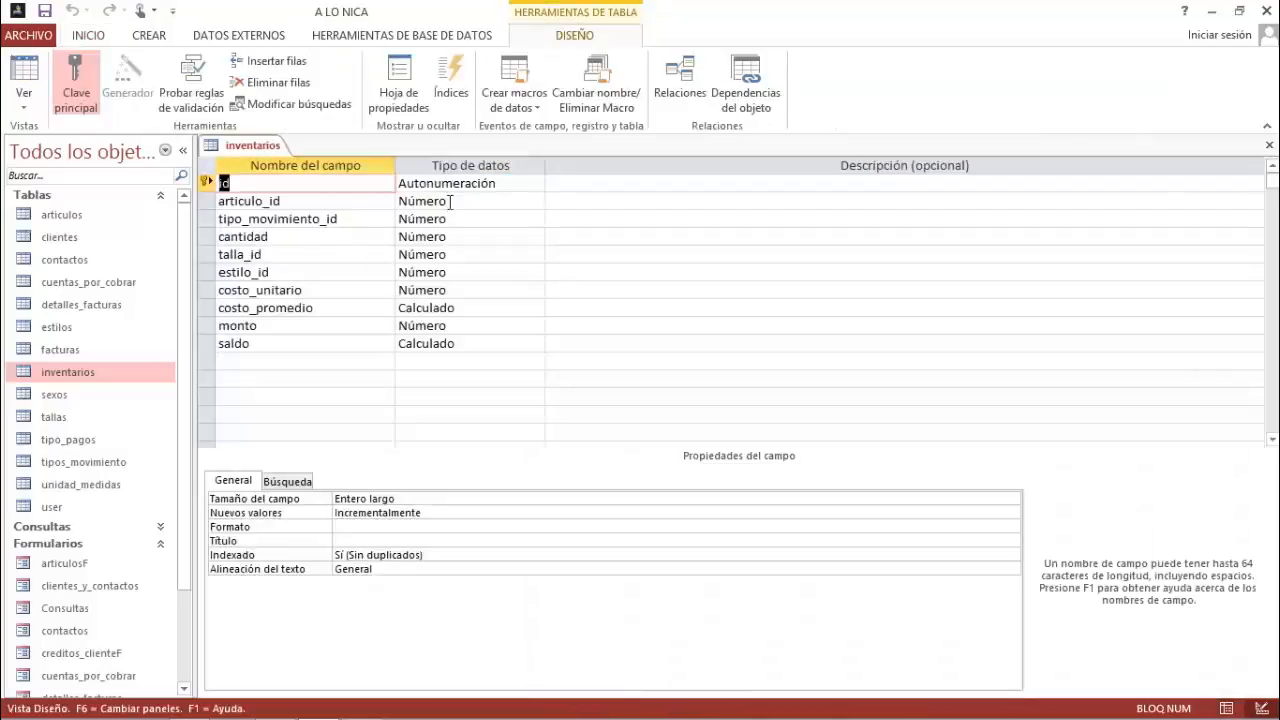
{"action": "left_click", "coordinate": [470, 310]}
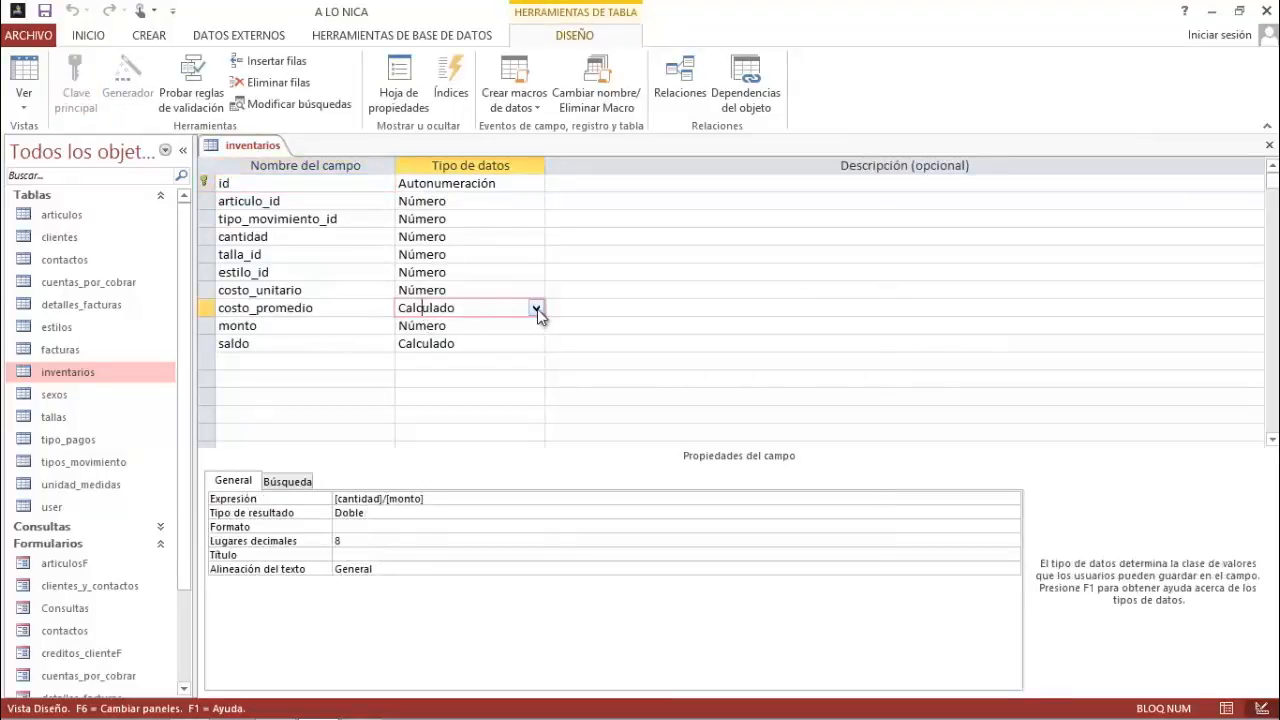
{"action": "left_click", "coordinate": [1012, 498]}
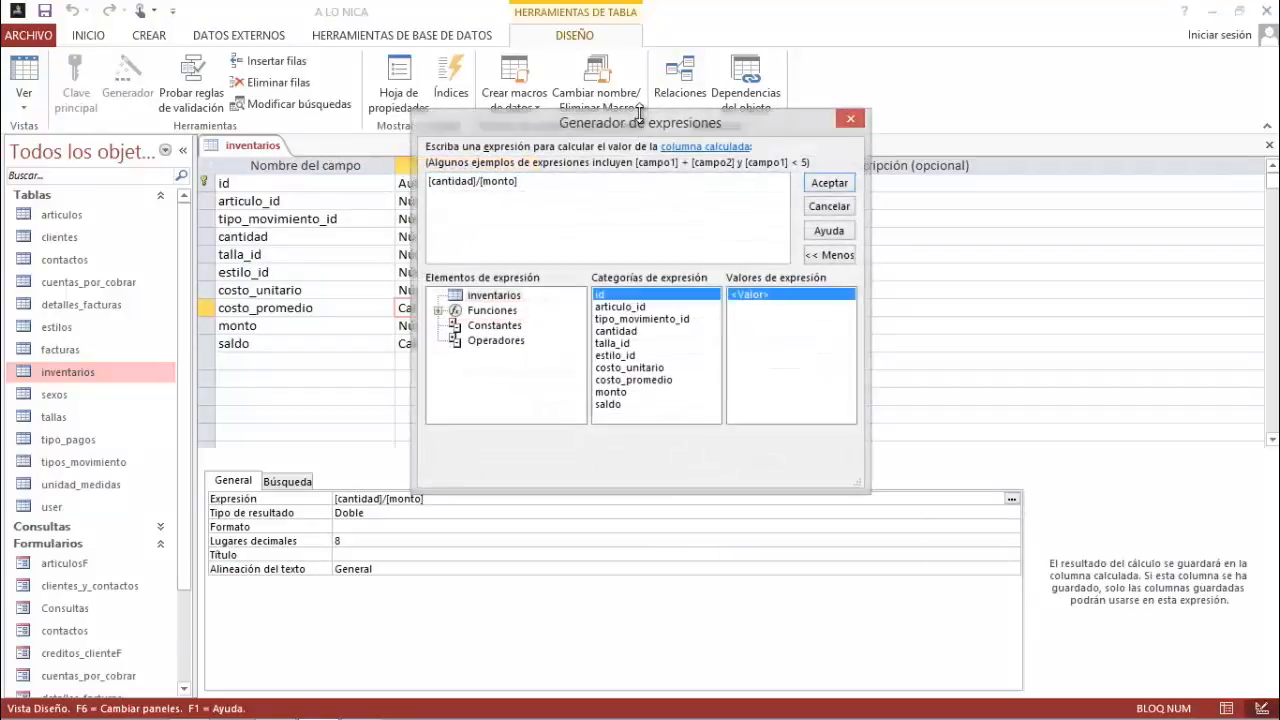
{"action": "left_click_drag", "start_coordinate": [640, 127], "coordinate": [770, 166]}
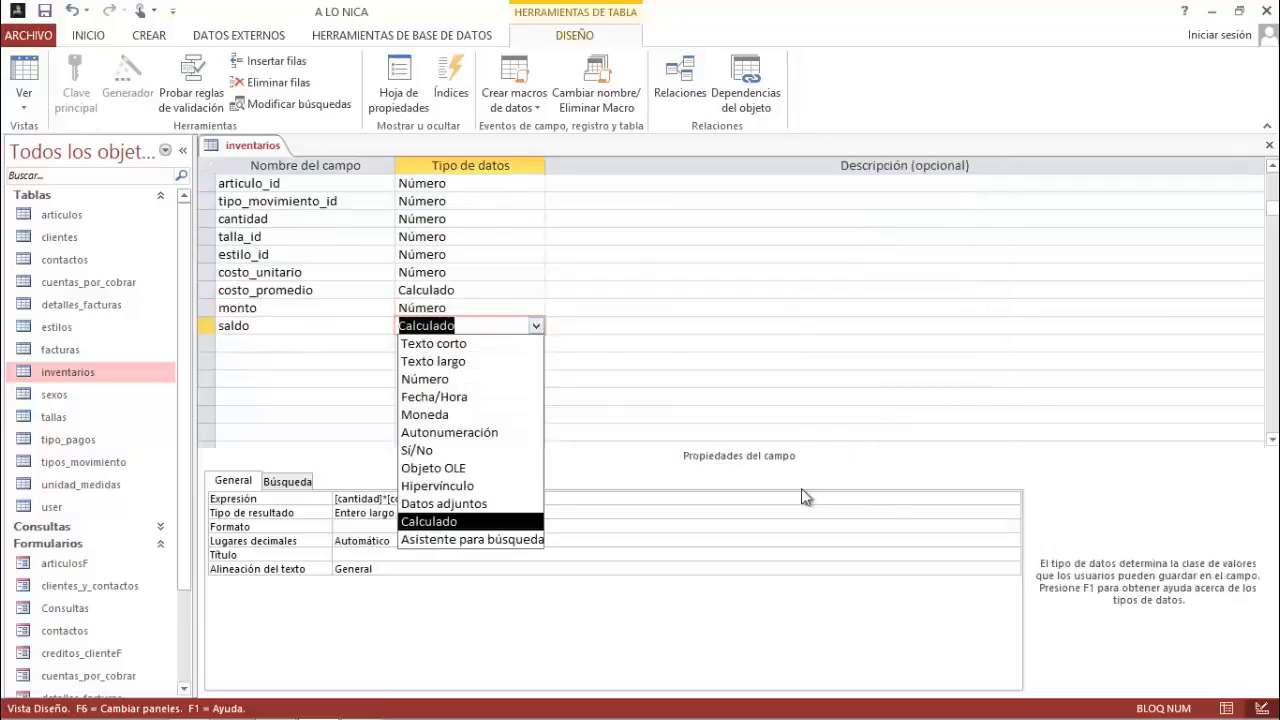
Step: Review the saldo field's expression in the Expression Builder, accept it, and close the inventarios design, saving its changes
{"action": "left_click", "coordinate": [1003, 500]}
{"action": "left_click", "coordinate": [1012, 498]}
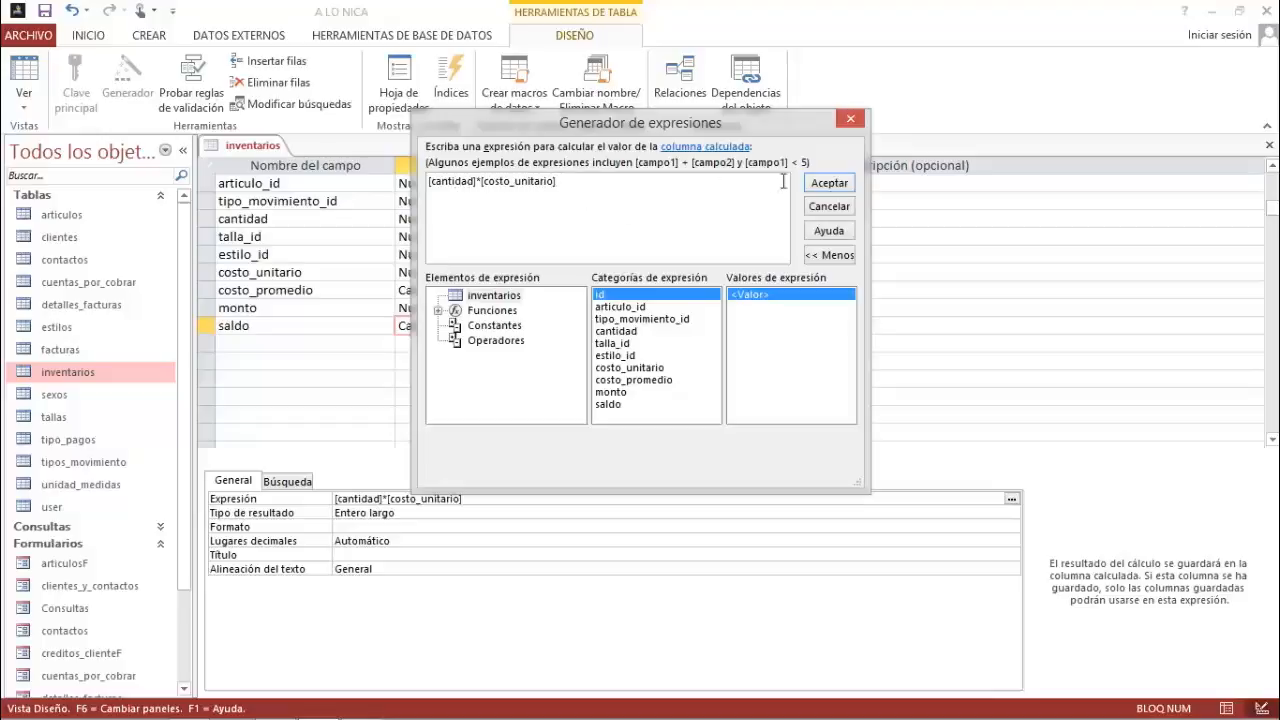
{"action": "left_click", "coordinate": [828, 184]}
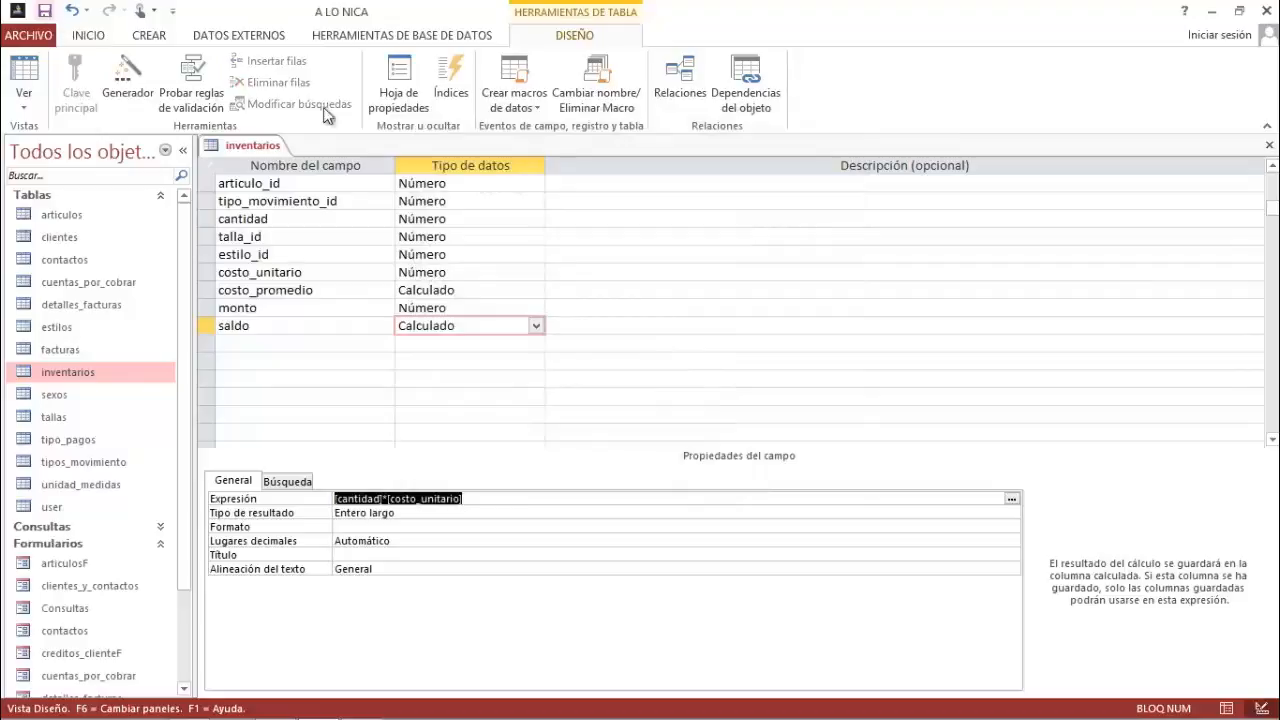
{"action": "left_click", "coordinate": [1269, 145]}
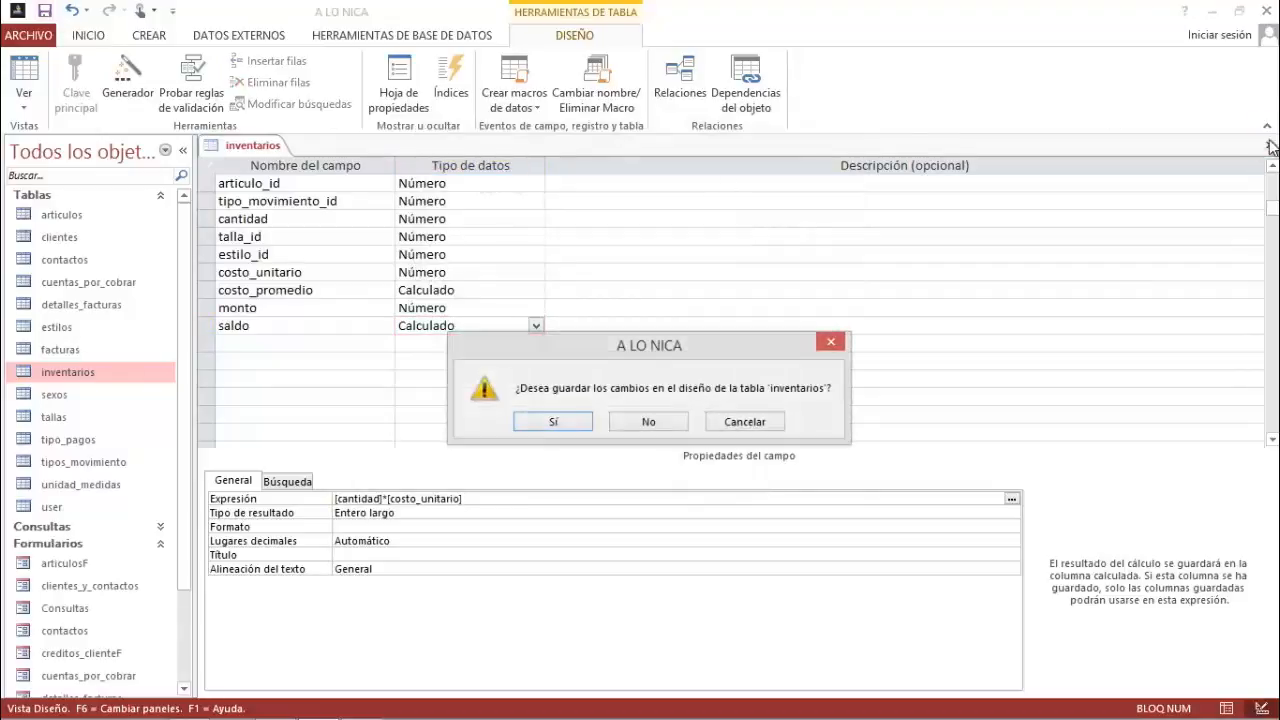
{"action": "key", "text": "Return"}
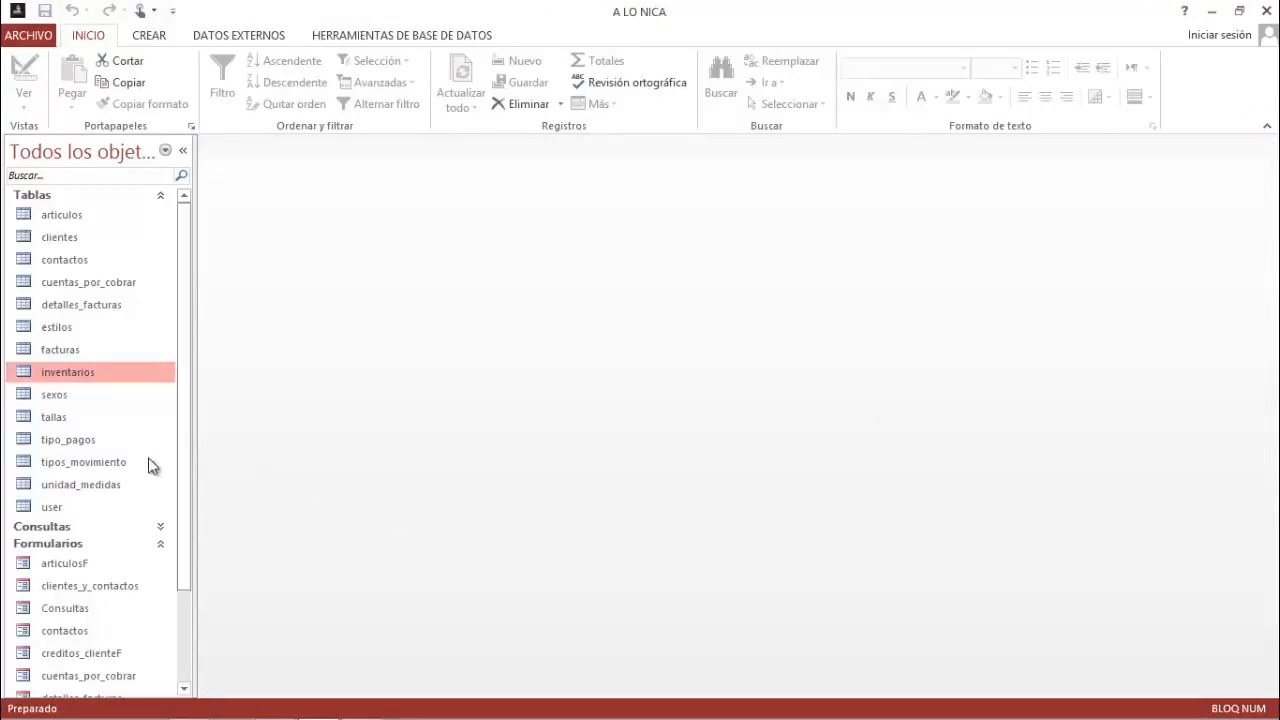
Step: Open the detalles_facturas table to view its invoice detail records
{"action": "left_click", "coordinate": [153, 316]}
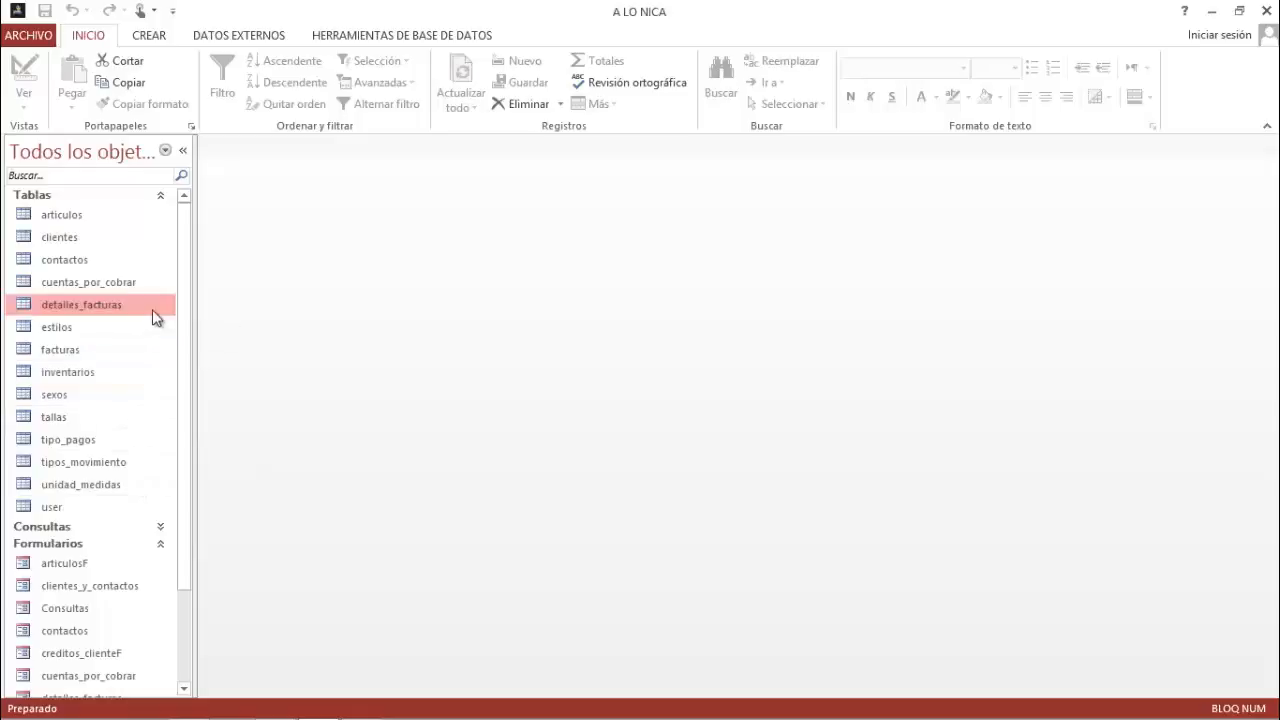
{"action": "right_click", "coordinate": [118, 298]}
{"action": "left_click", "coordinate": [130, 307]}
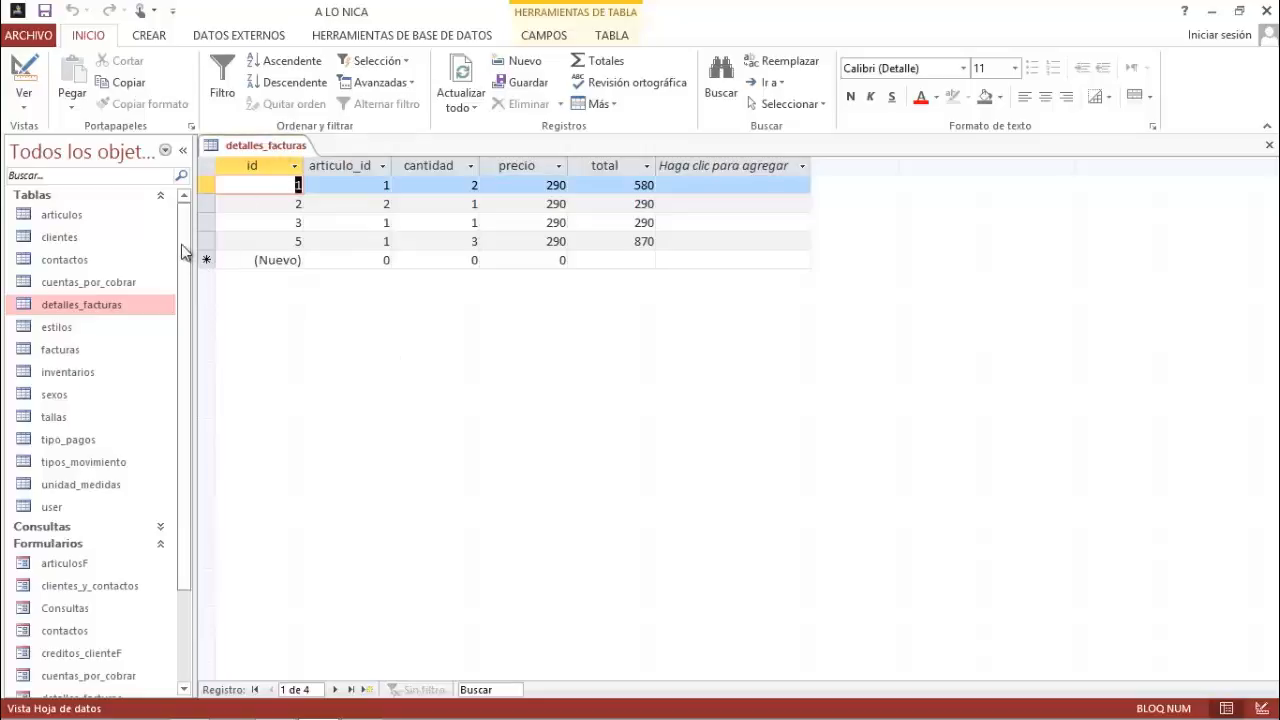
Step: Open the articulos table and go through its article names from sudaderas to pulseras
{"action": "double_click", "coordinate": [155, 222]}
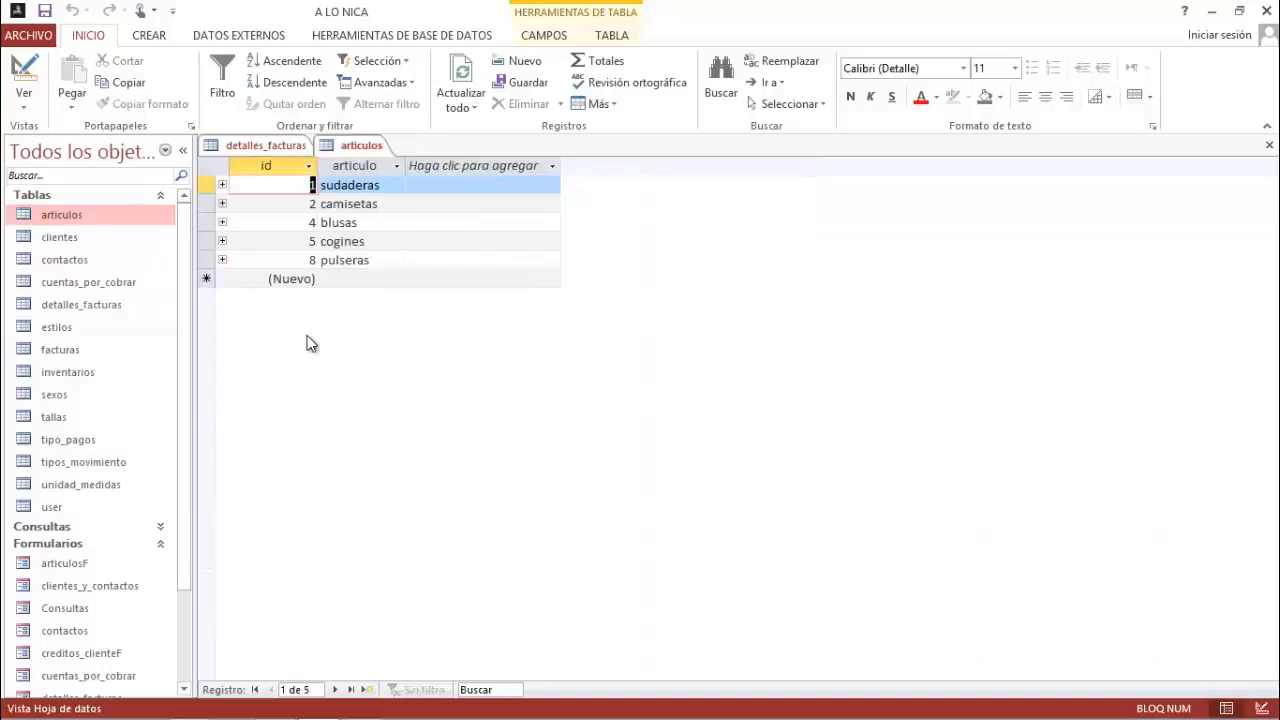
{"action": "left_click", "coordinate": [379, 187]}
{"action": "left_click", "coordinate": [386, 203]}
{"action": "left_click", "coordinate": [391, 224]}
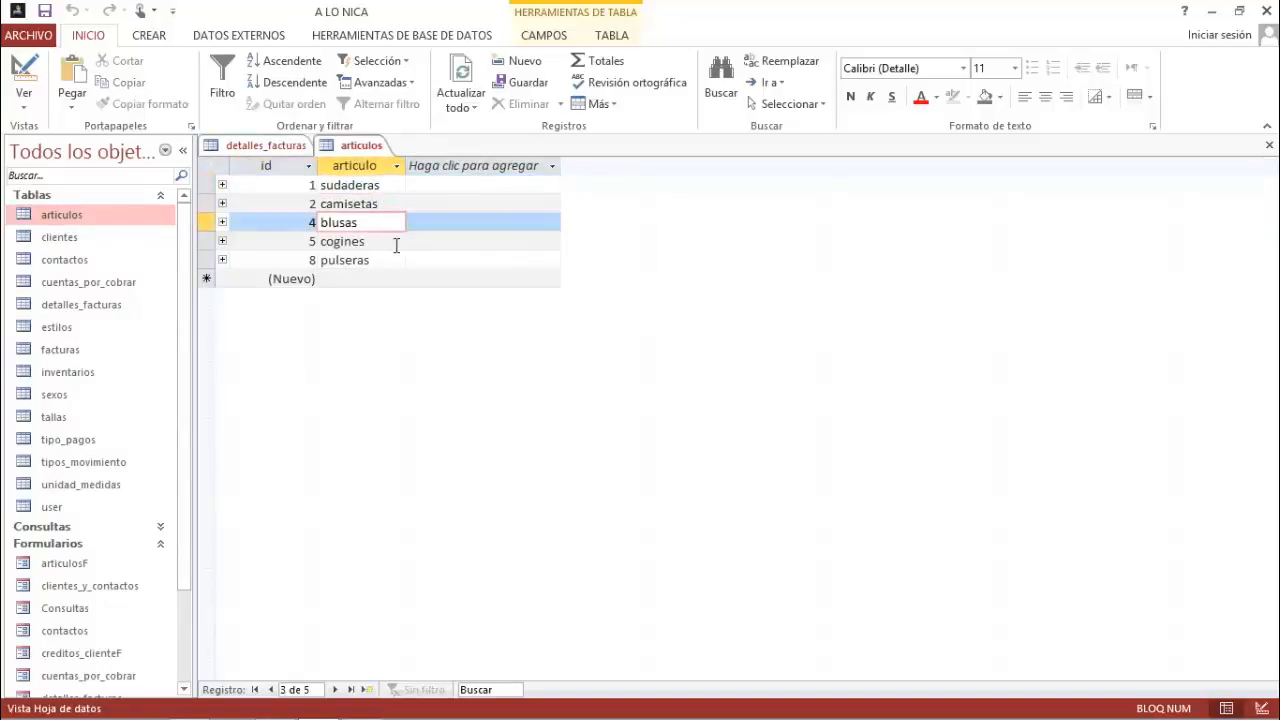
{"action": "left_click", "coordinate": [396, 243]}
{"action": "left_click", "coordinate": [394, 264]}
Step: Open the clientes, contactos, estilos and tipo_pagos tables in turn to view their records
{"action": "double_click", "coordinate": [150, 238]}
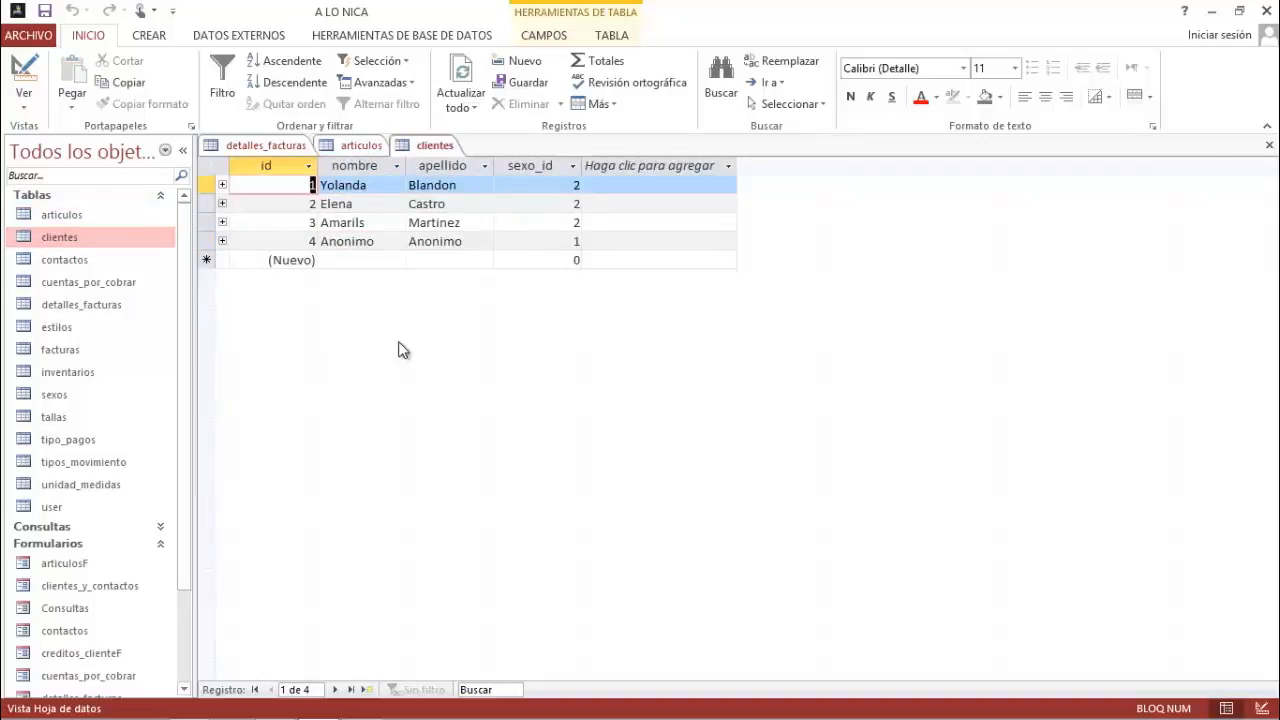
{"action": "left_click", "coordinate": [151, 268]}
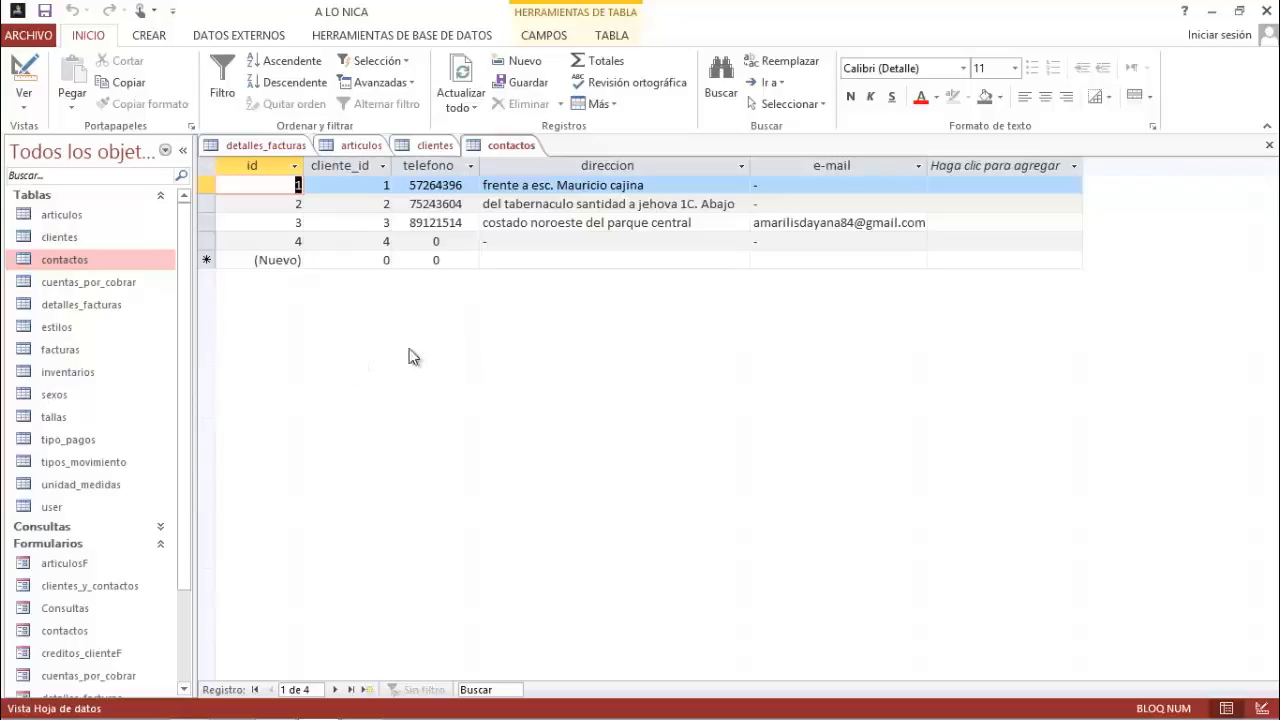
{"action": "double_click", "coordinate": [112, 328]}
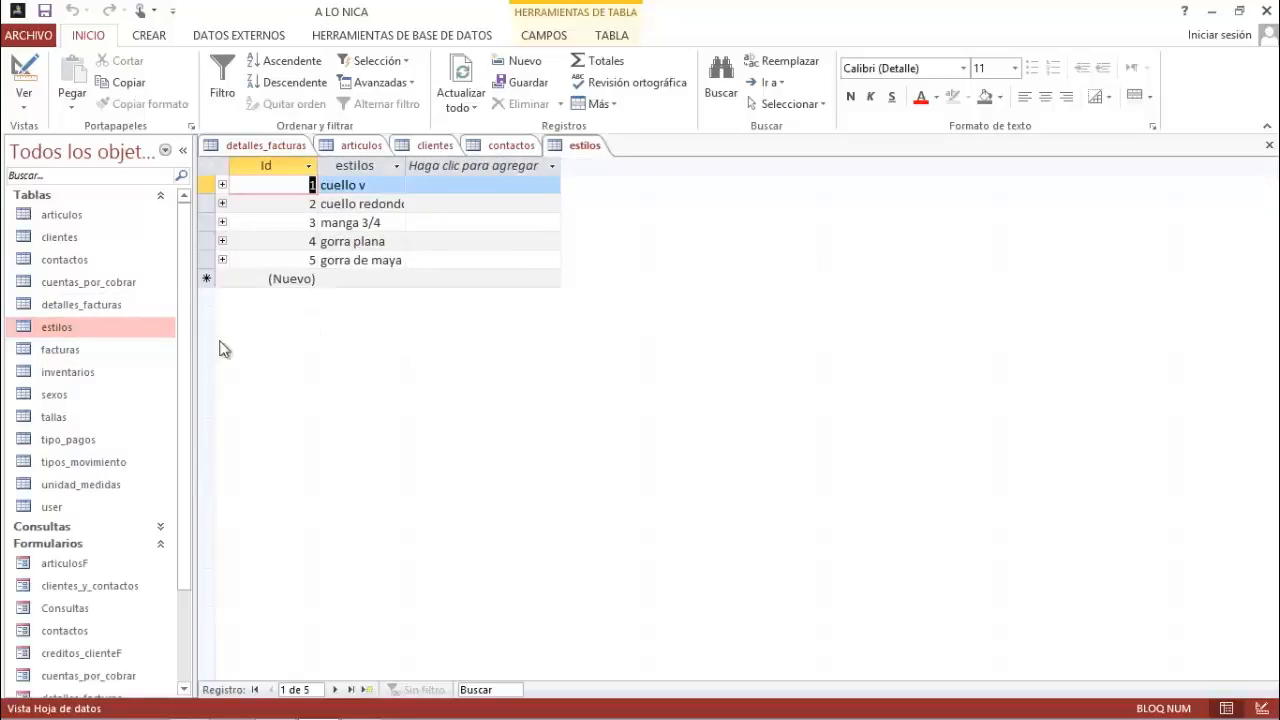
{"action": "left_click", "coordinate": [116, 402]}
{"action": "left_click", "coordinate": [111, 443]}
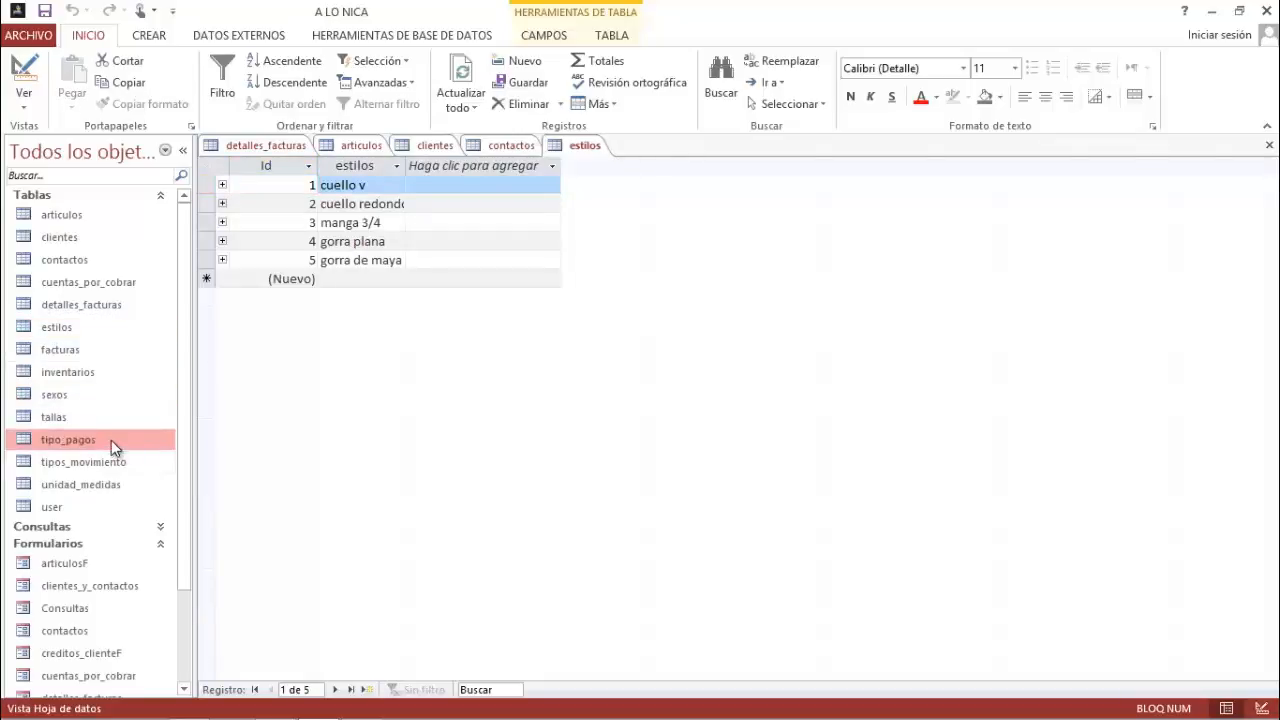
{"action": "double_click", "coordinate": [111, 440]}
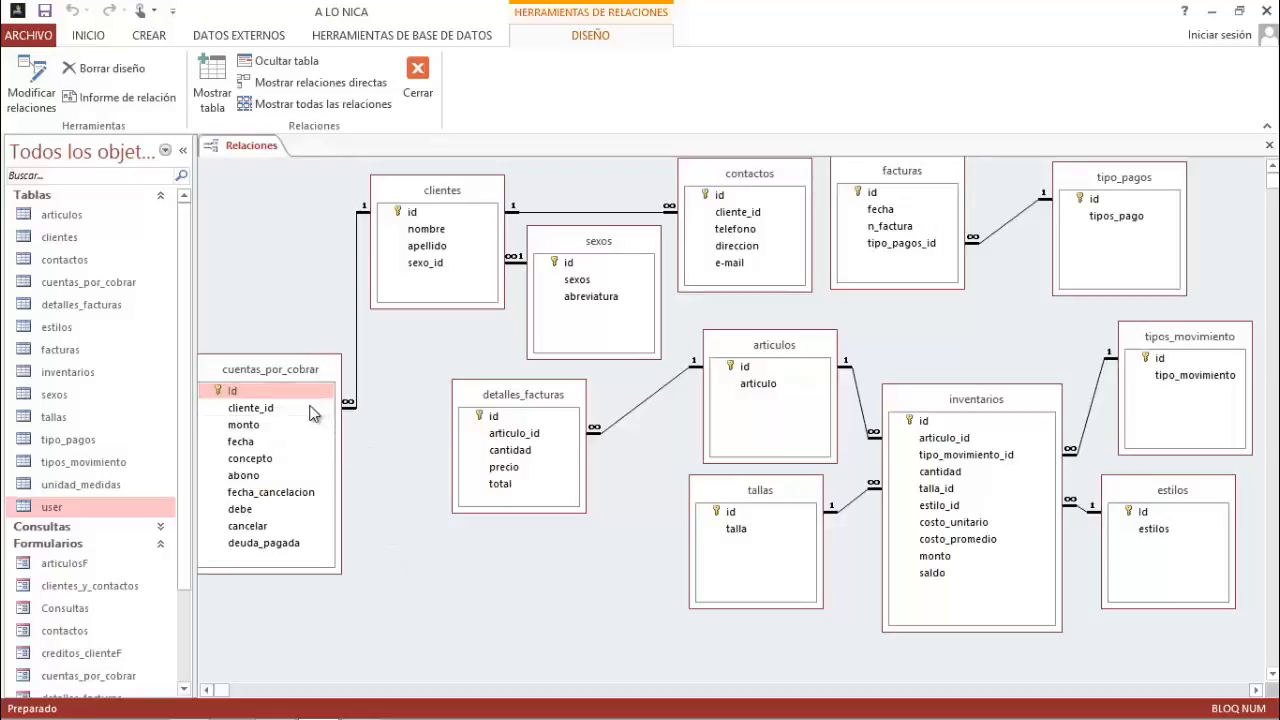
Step: In the Relationships diagram, trace the links from clientes to cuentas_por_cobrar and to contactos through cliente_id
{"action": "left_click_drag", "start_coordinate": [314, 408], "coordinate": [433, 193]}
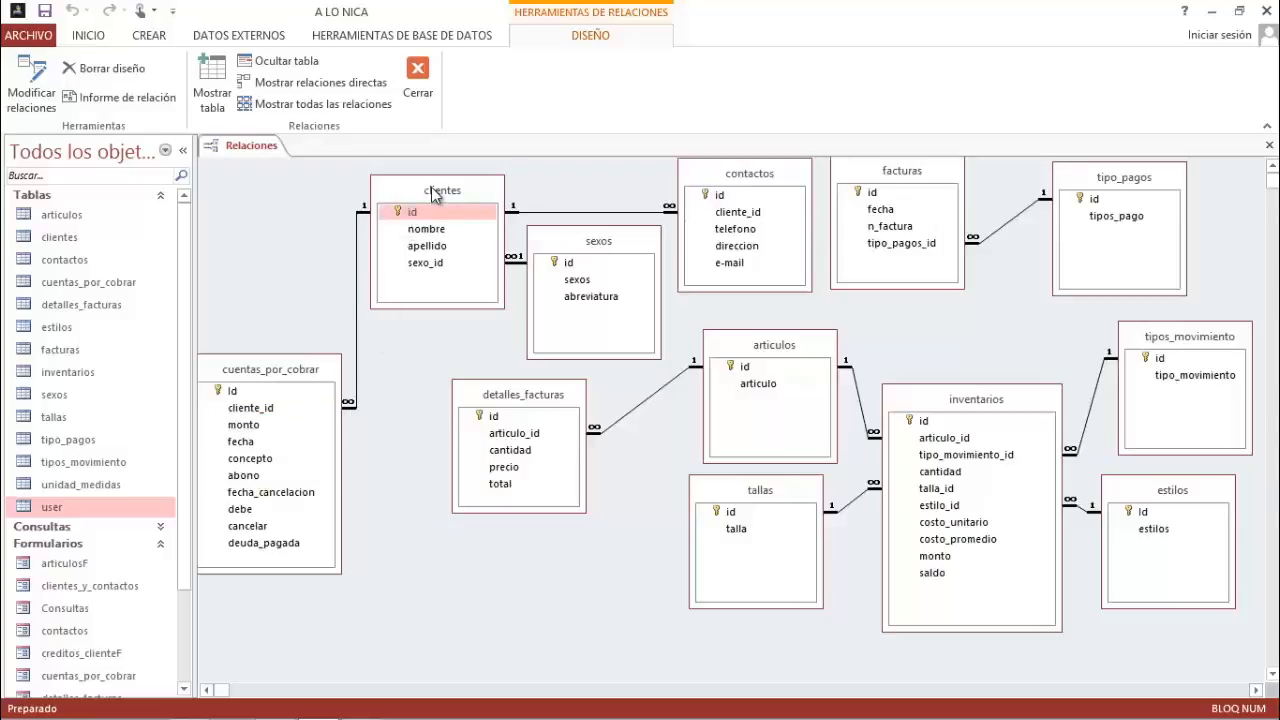
{"action": "left_click", "coordinate": [357, 245]}
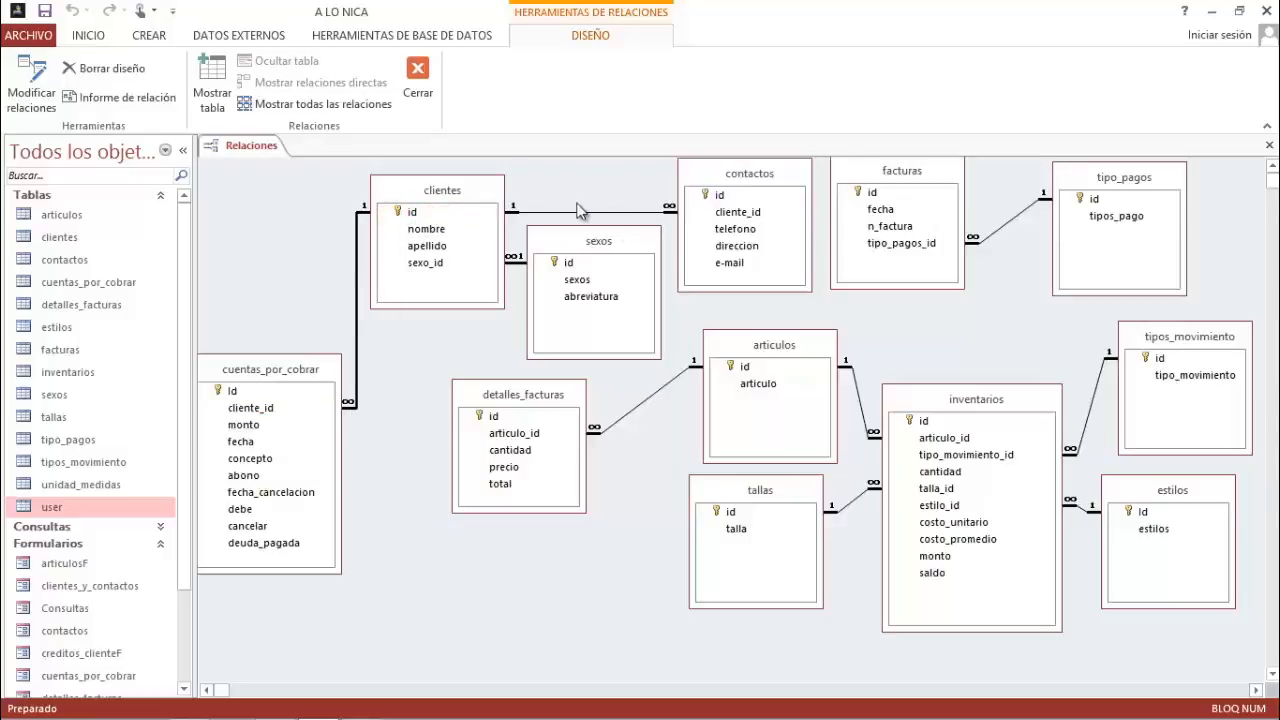
{"action": "left_click", "coordinate": [716, 191]}
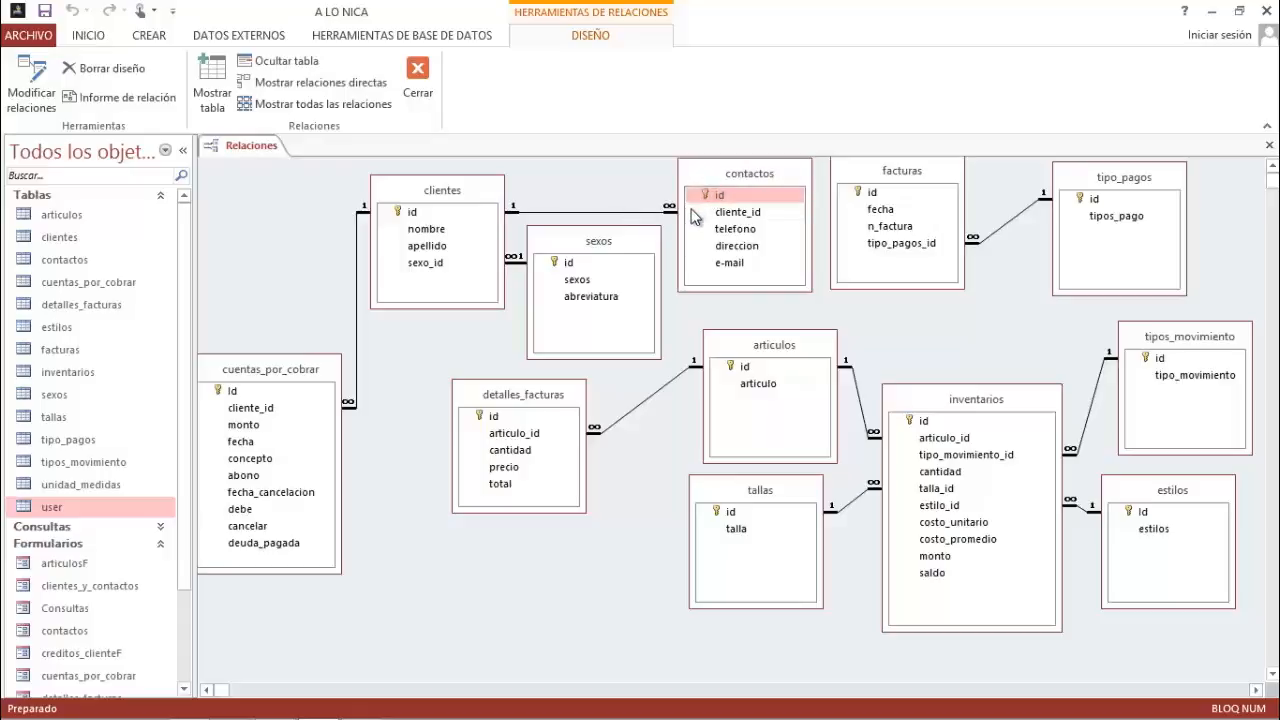
{"action": "left_click", "coordinate": [720, 212]}
{"action": "left_click", "coordinate": [645, 212]}
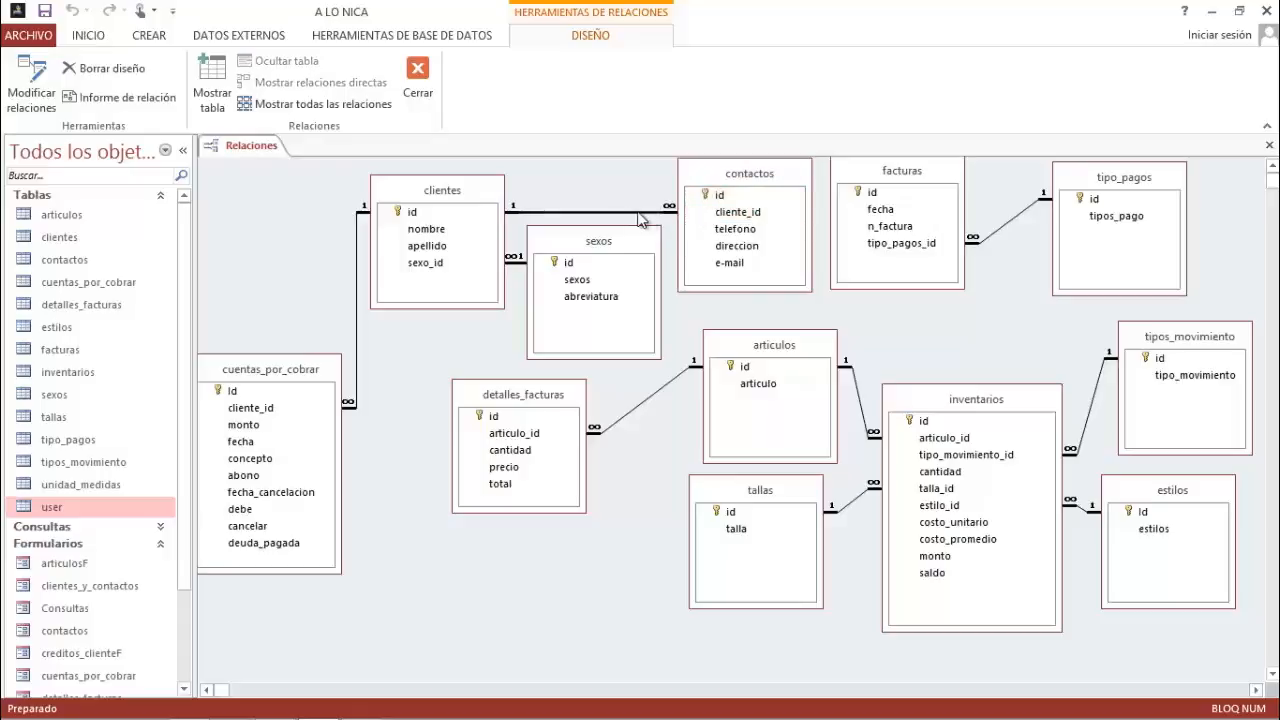
Step: Move the sexos table slightly away from clientes and select the sexo_id field that links them
{"action": "left_click", "coordinate": [461, 192]}
{"action": "left_click_drag", "start_coordinate": [601, 244], "coordinate": [605, 244]}
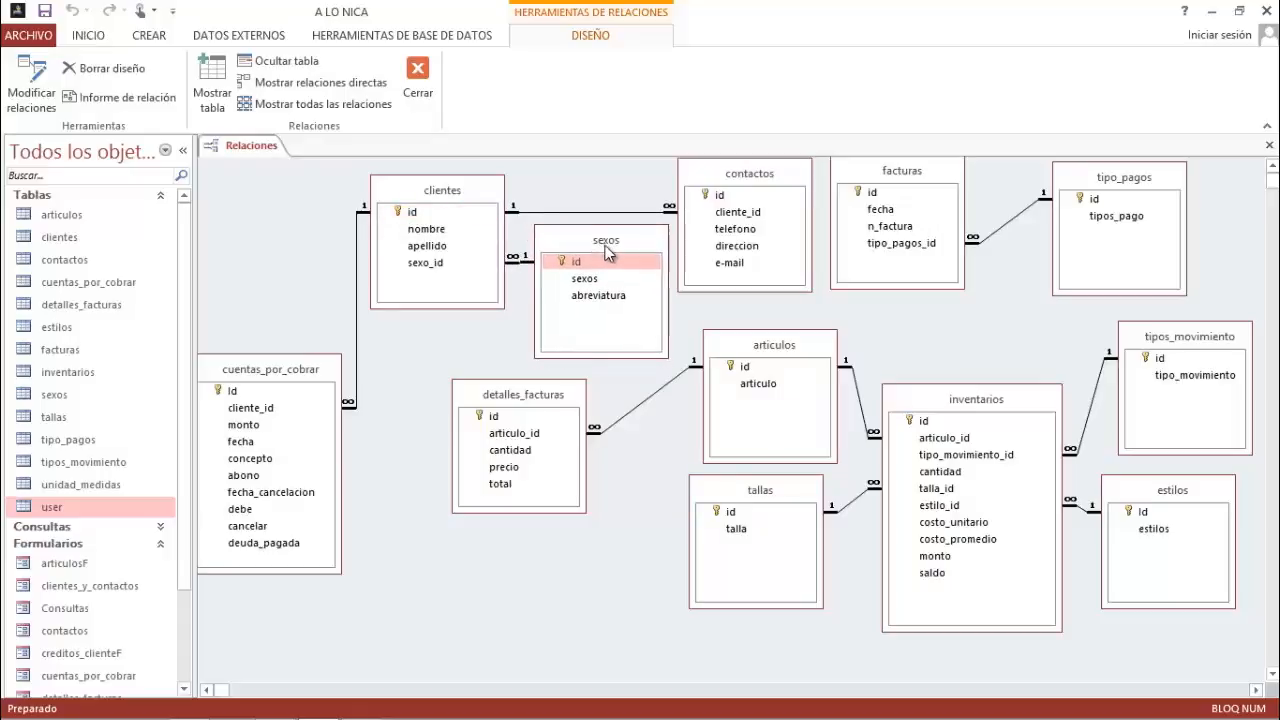
{"action": "left_click", "coordinate": [486, 264]}
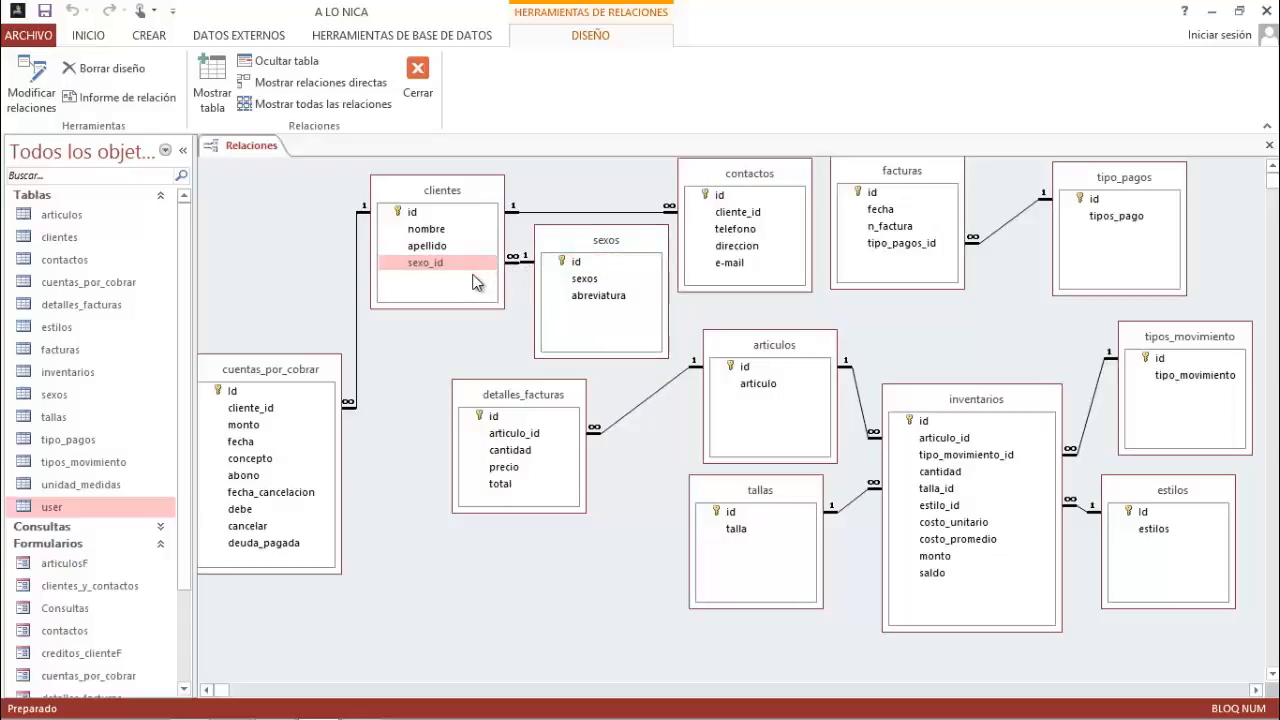
Step: Move the facturas table down slightly and trace its tipo_pagos_id link to the id field of tipo_pagos
{"action": "left_click", "coordinate": [886, 178]}
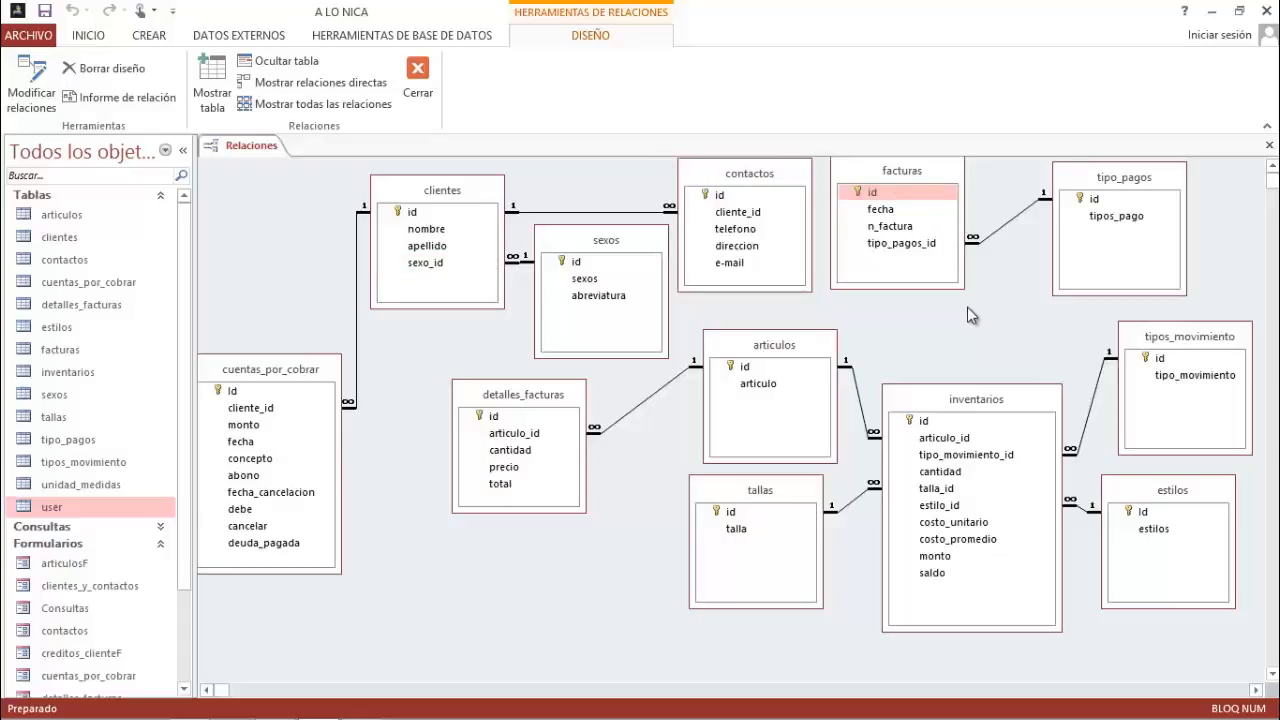
{"action": "left_click_drag", "start_coordinate": [925, 173], "coordinate": [925, 177]}
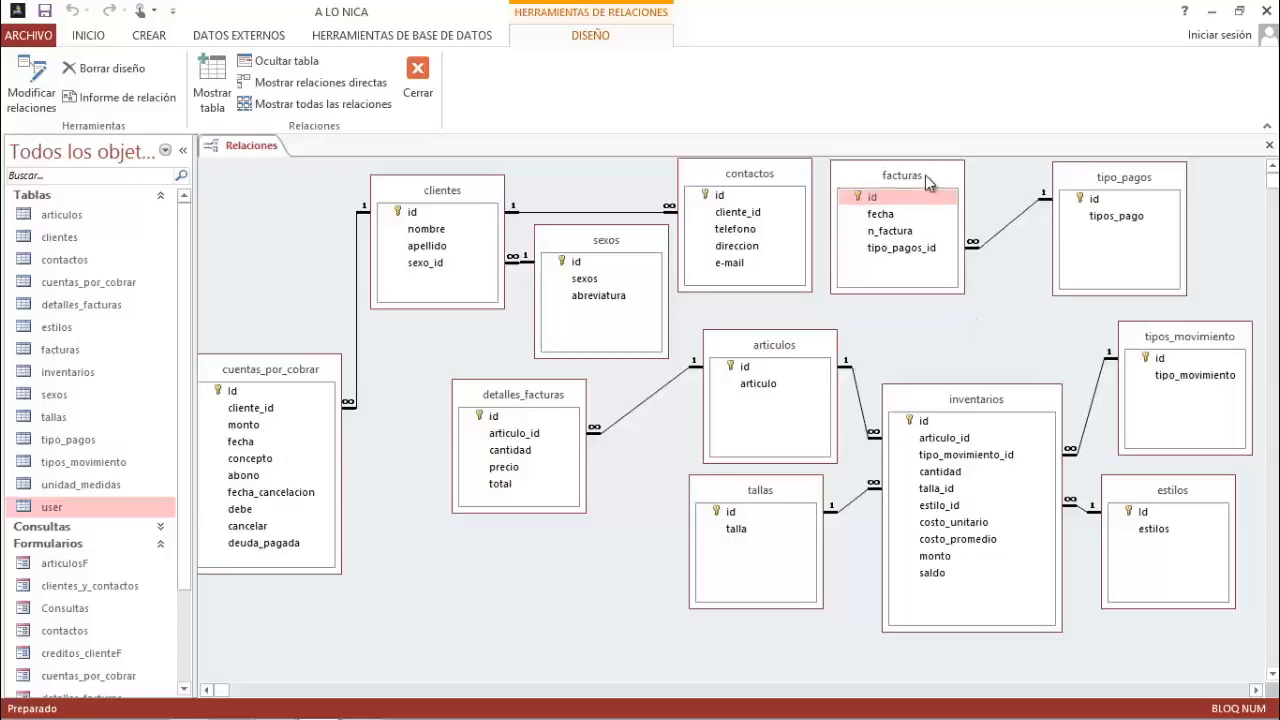
{"action": "left_click", "coordinate": [938, 250]}
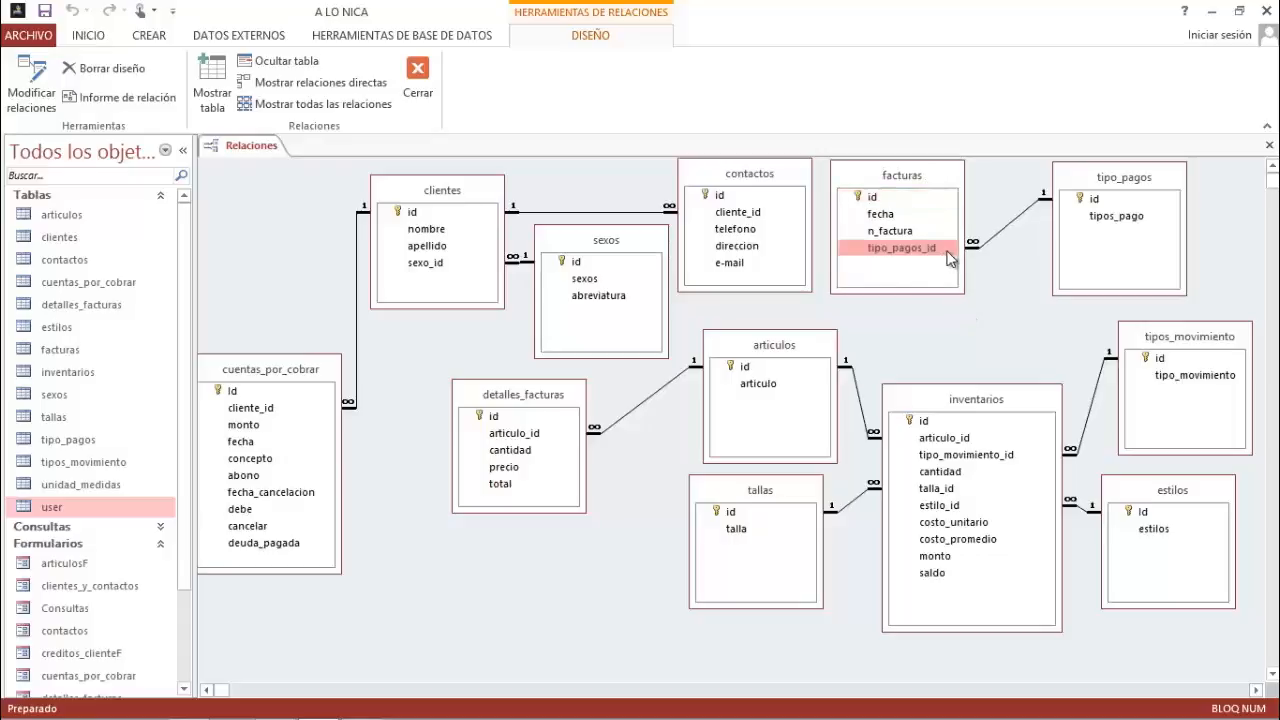
{"action": "left_click", "coordinate": [1013, 220]}
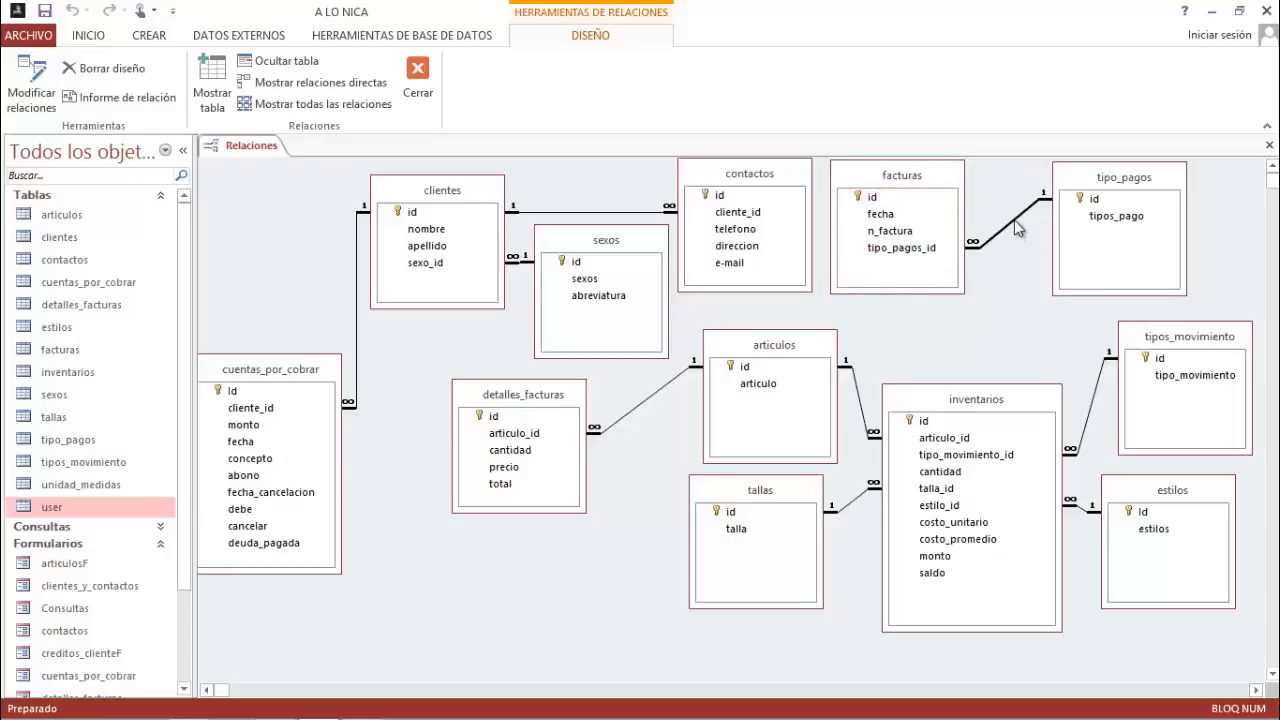
{"action": "left_click", "coordinate": [1095, 198]}
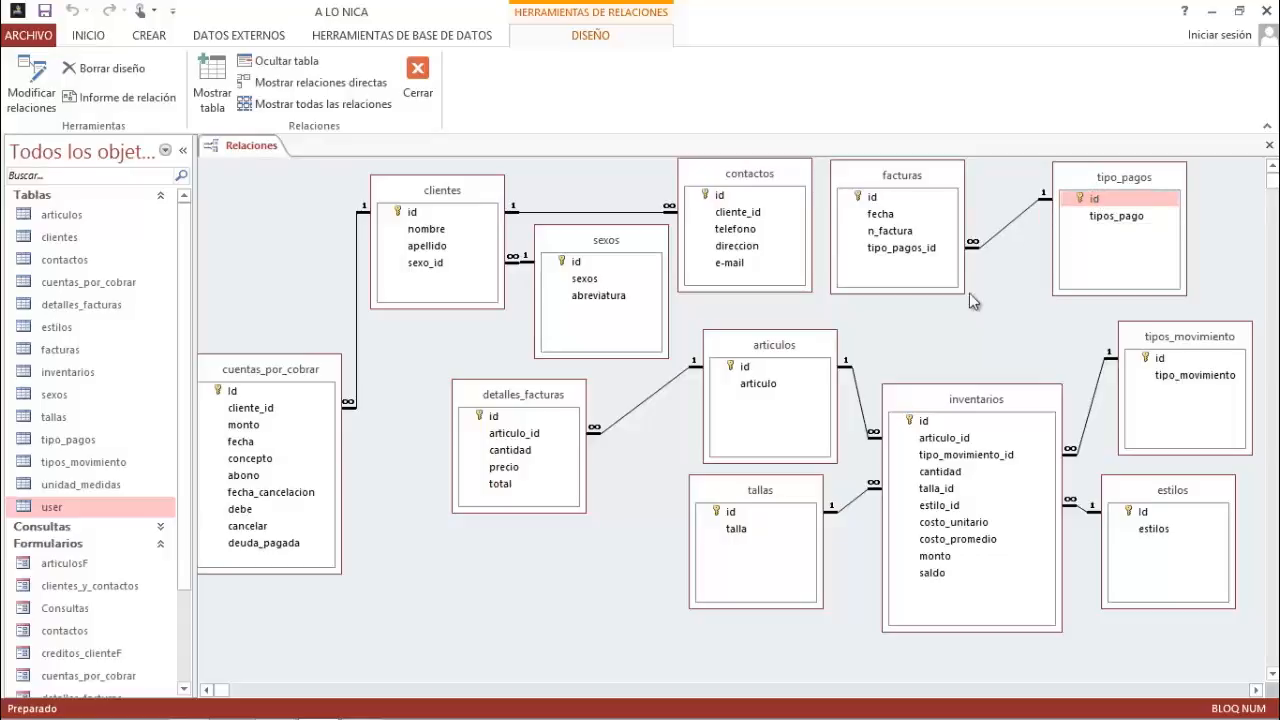
Step: Trace the relationship from the articulo_id field of detalles_facturas to the articulos table
{"action": "left_click", "coordinate": [534, 398]}
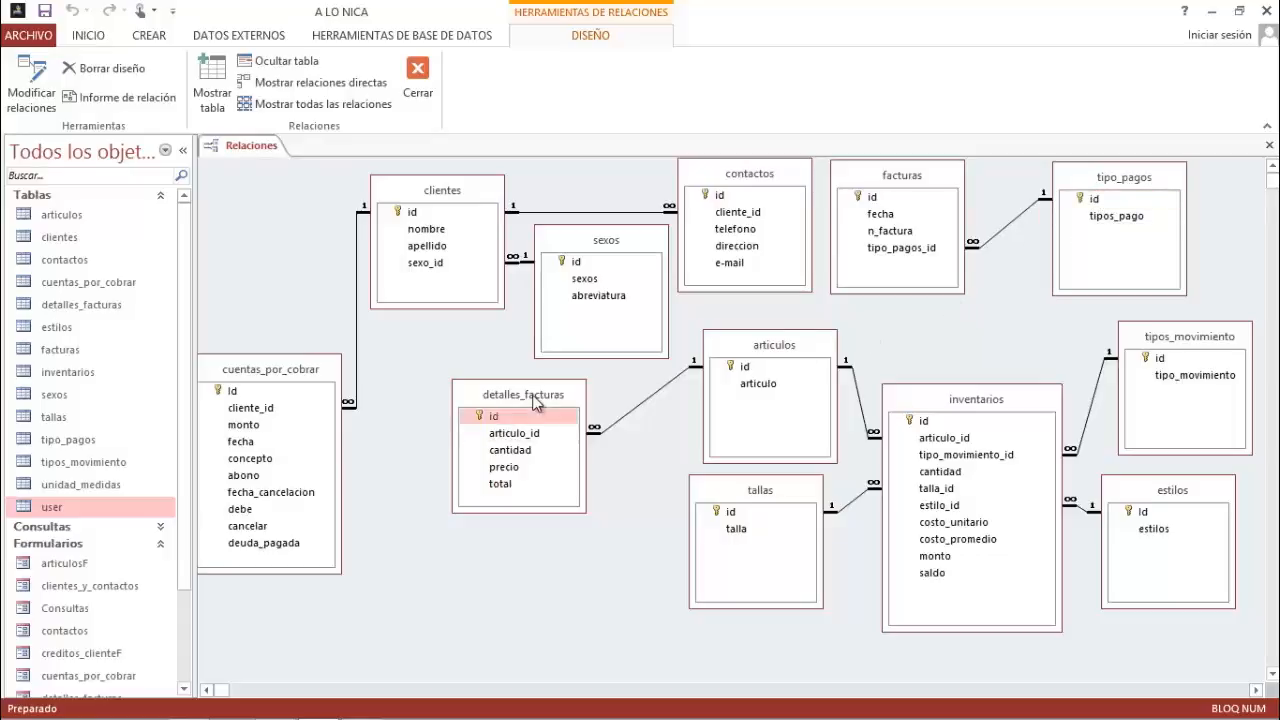
{"action": "left_click", "coordinate": [565, 433]}
{"action": "left_click", "coordinate": [601, 433]}
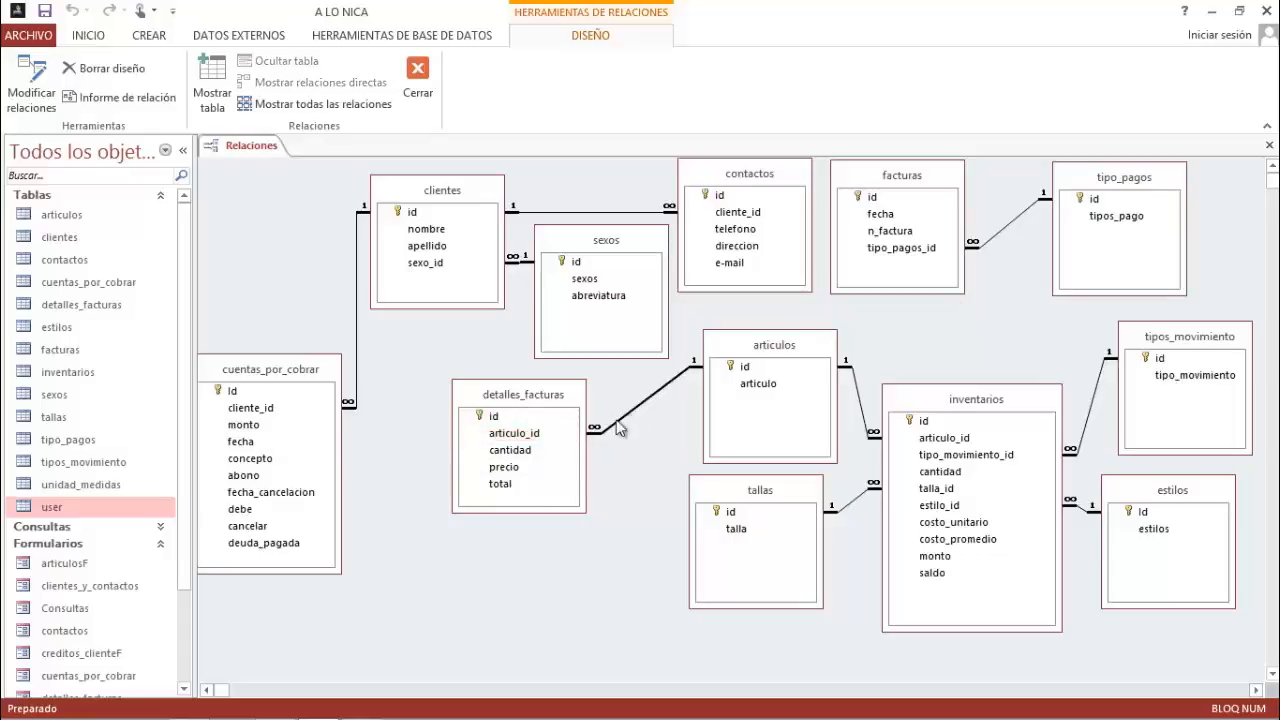
{"action": "left_click", "coordinate": [772, 362]}
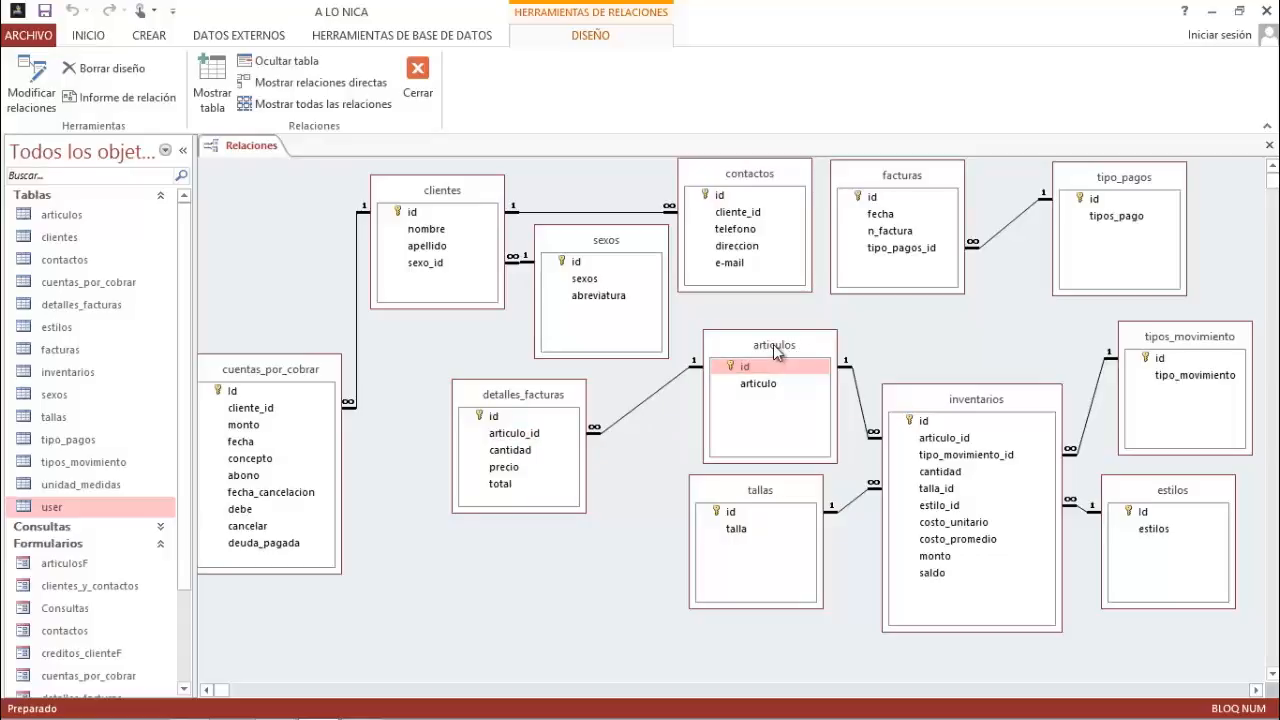
Step: Trace the relationship from articulos to the articulo_id field of the inventarios table
{"action": "left_click", "coordinate": [860, 400]}
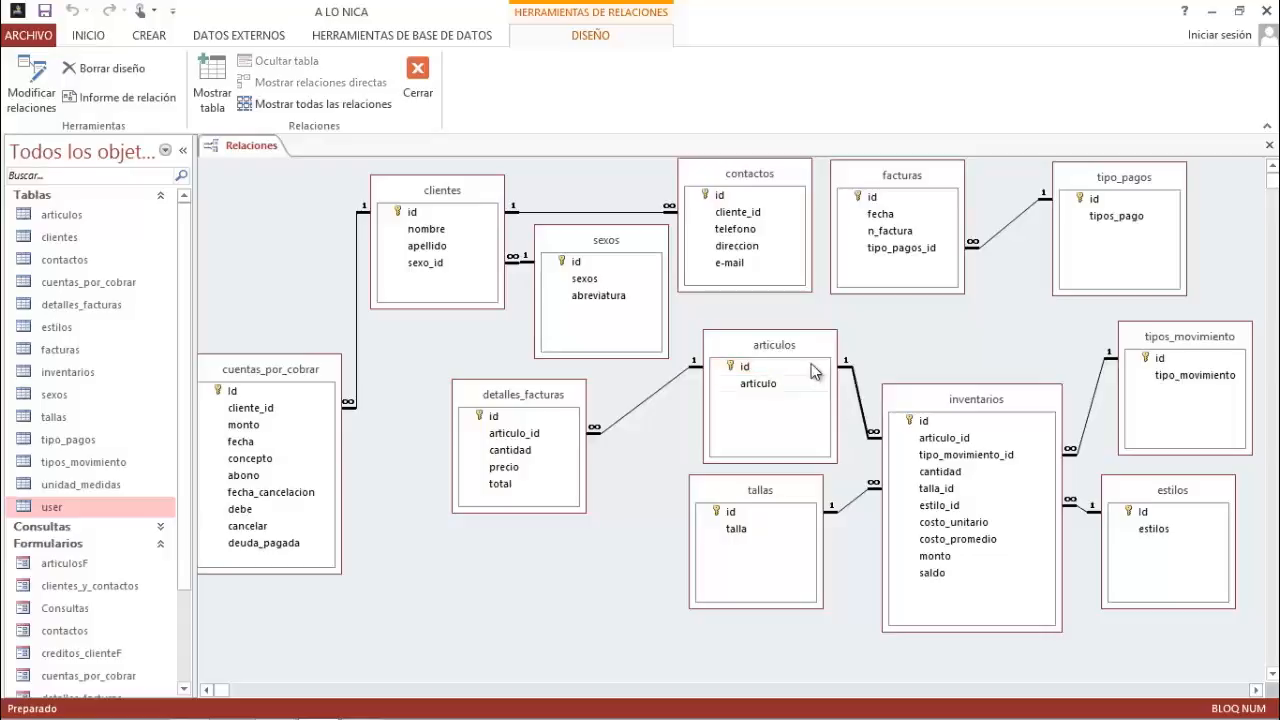
{"action": "left_click", "coordinate": [921, 403]}
{"action": "left_click", "coordinate": [921, 406]}
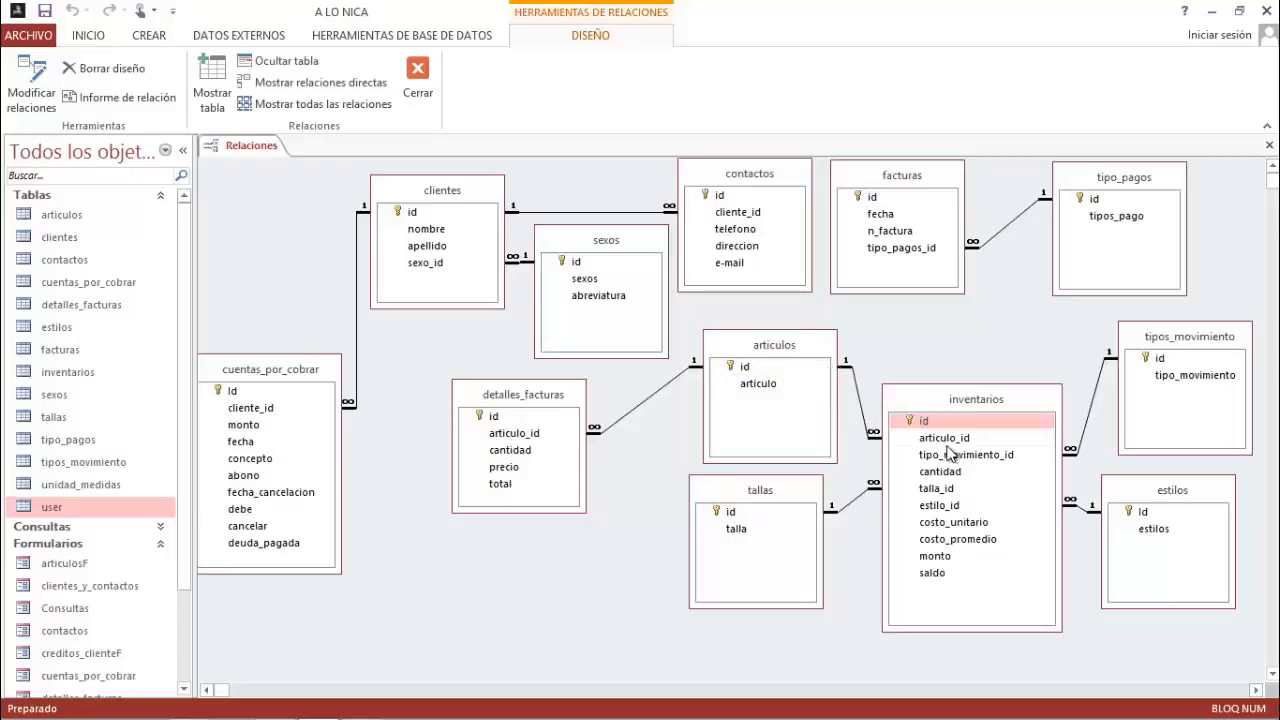
{"action": "left_click", "coordinate": [975, 440]}
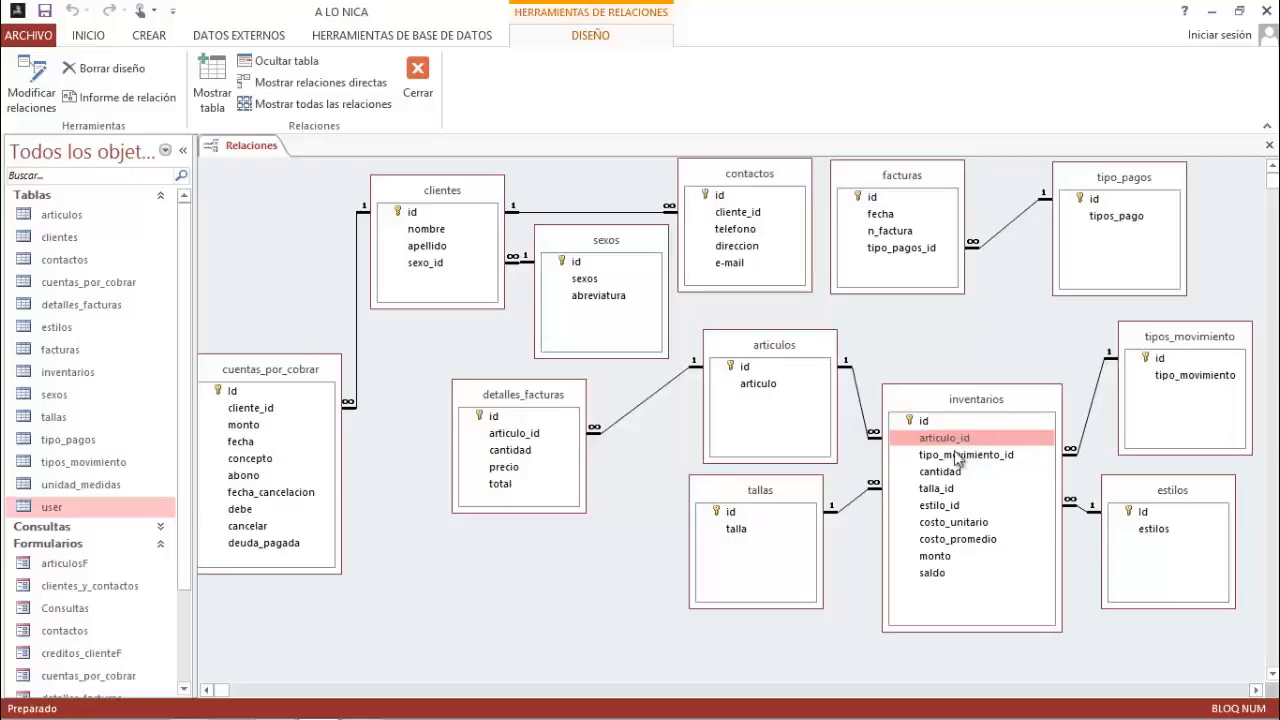
Step: Trace the inventarios relationships from tipo_movimiento_id to the tipos_movimiento table and from talla_id to the tallas table
{"action": "left_click", "coordinate": [1078, 452]}
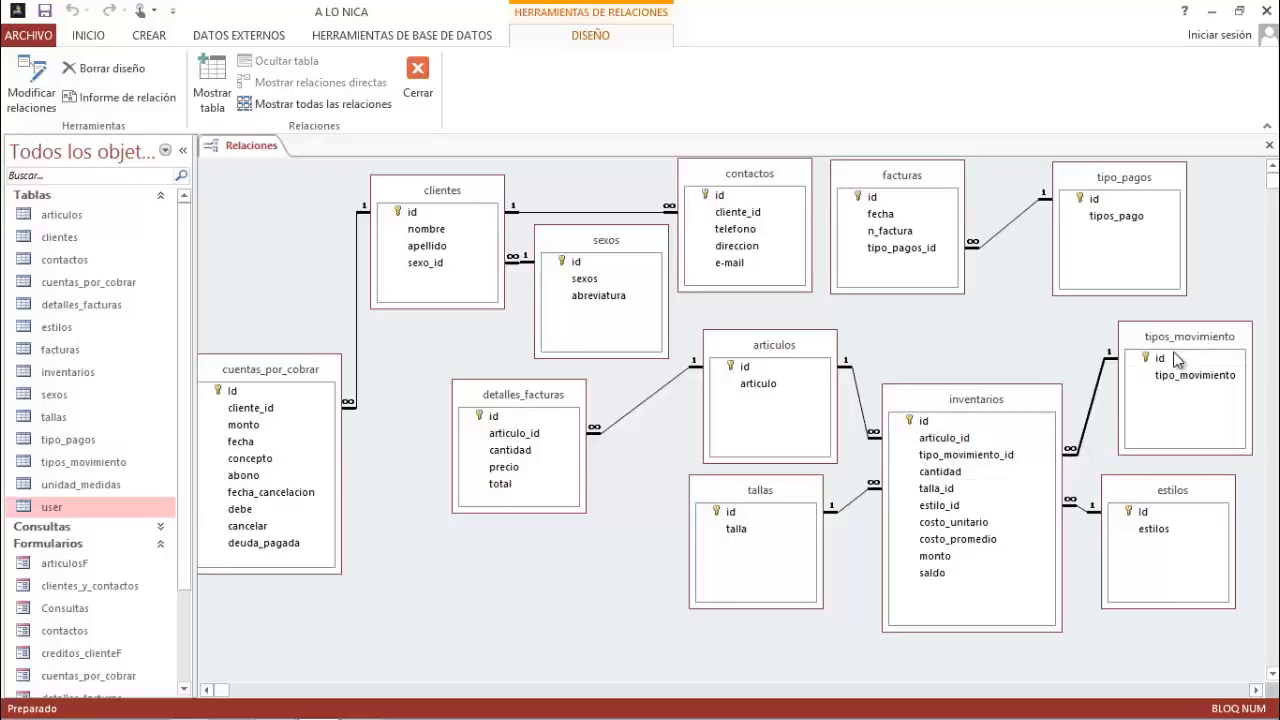
{"action": "left_click", "coordinate": [989, 456]}
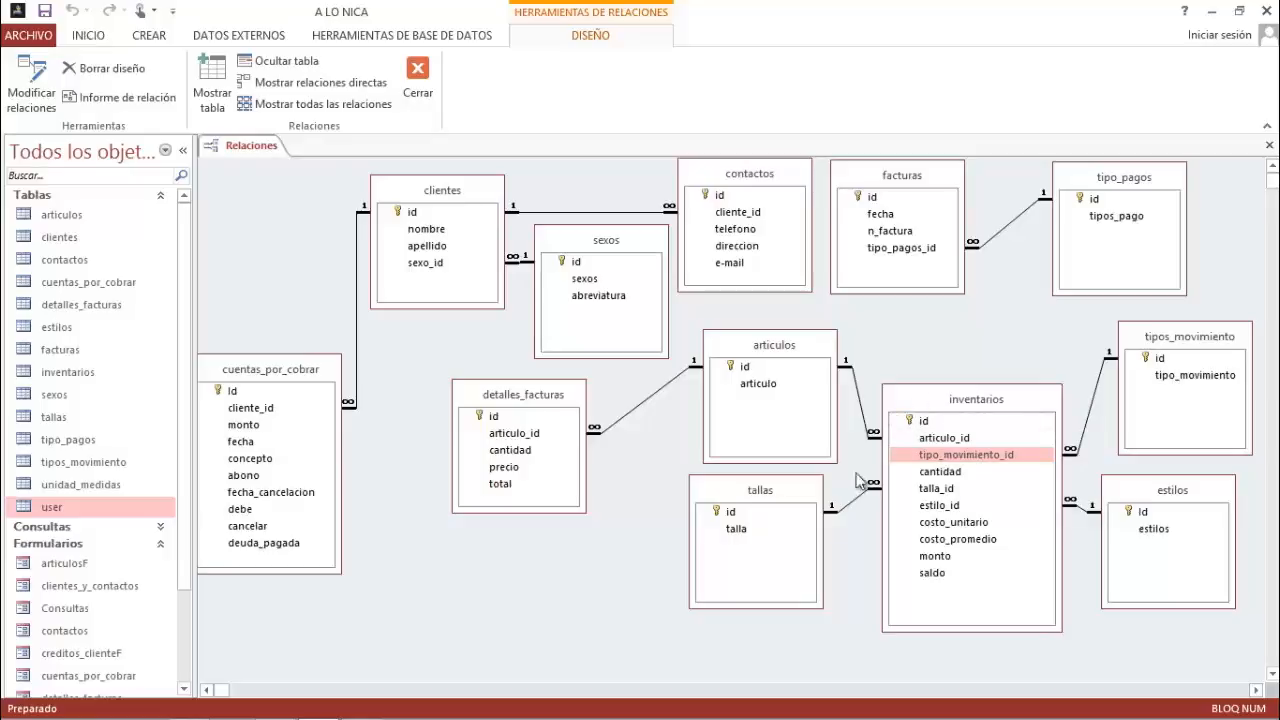
{"action": "left_click", "coordinate": [806, 489]}
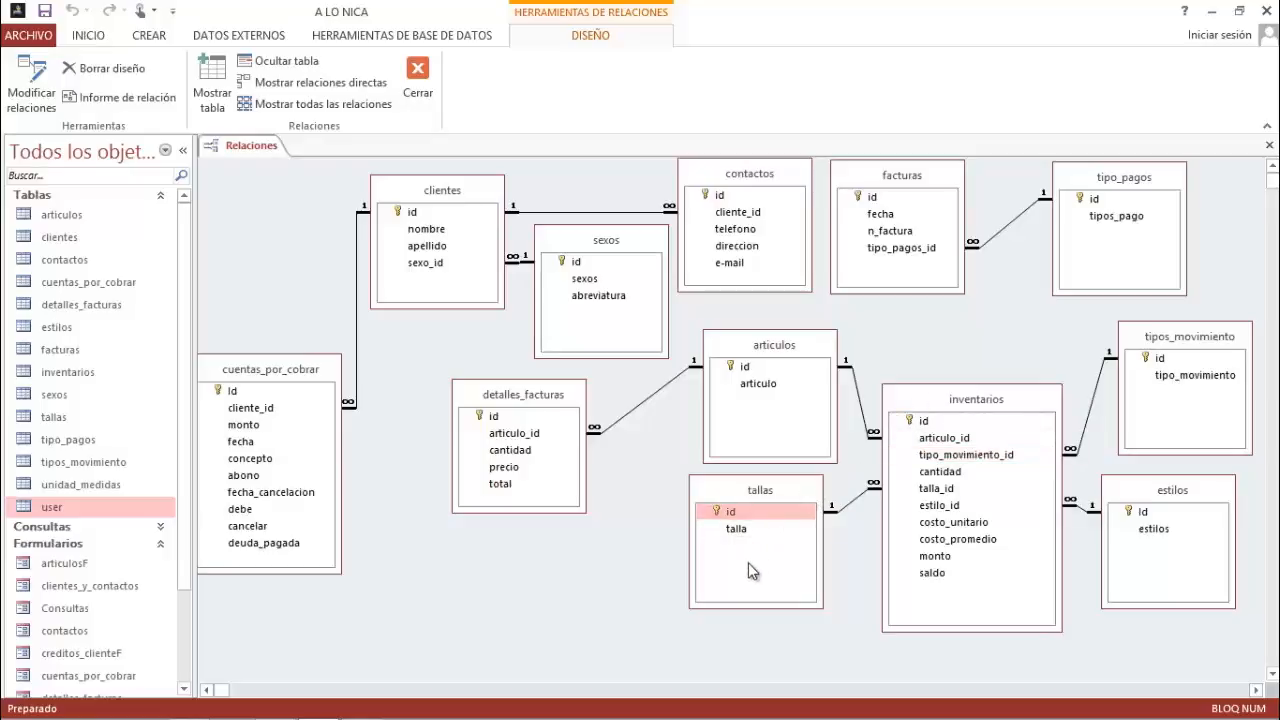
{"action": "left_click", "coordinate": [927, 492]}
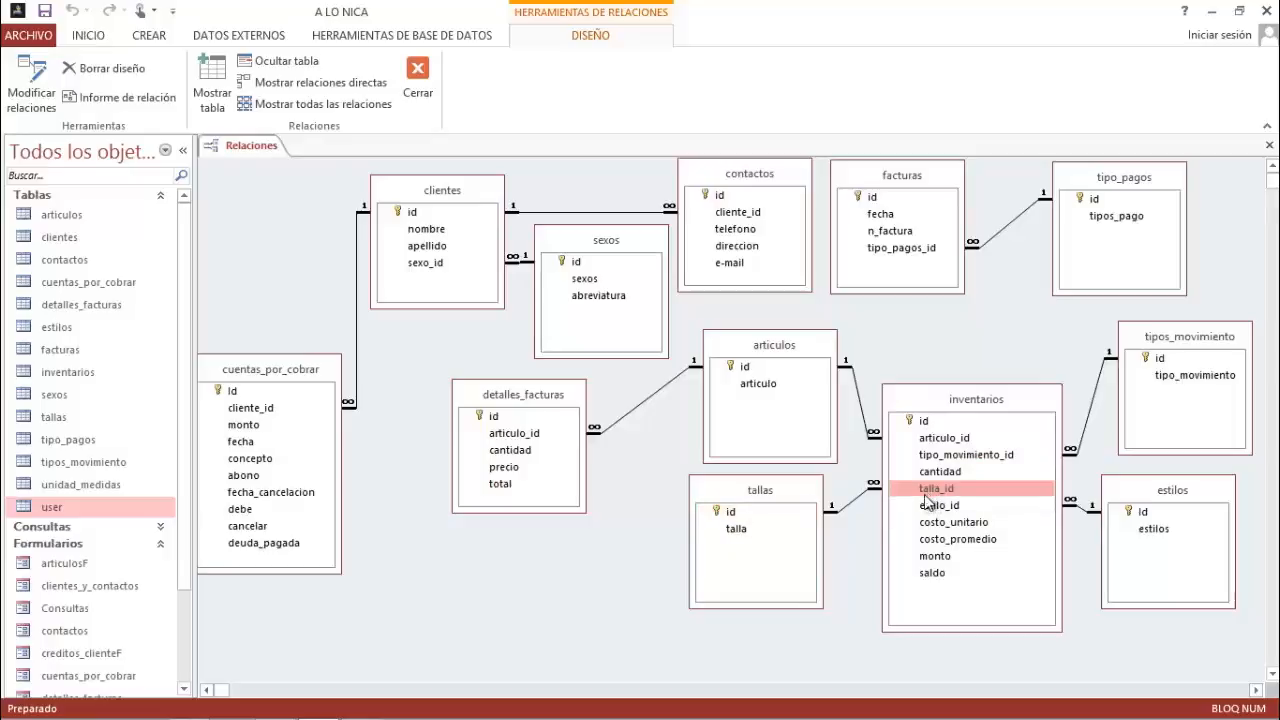
Step: Move the estilos table slightly away from inventarios and delete the relationship between the two tables
{"action": "left_click_drag", "start_coordinate": [927, 500], "coordinate": [1150, 495]}
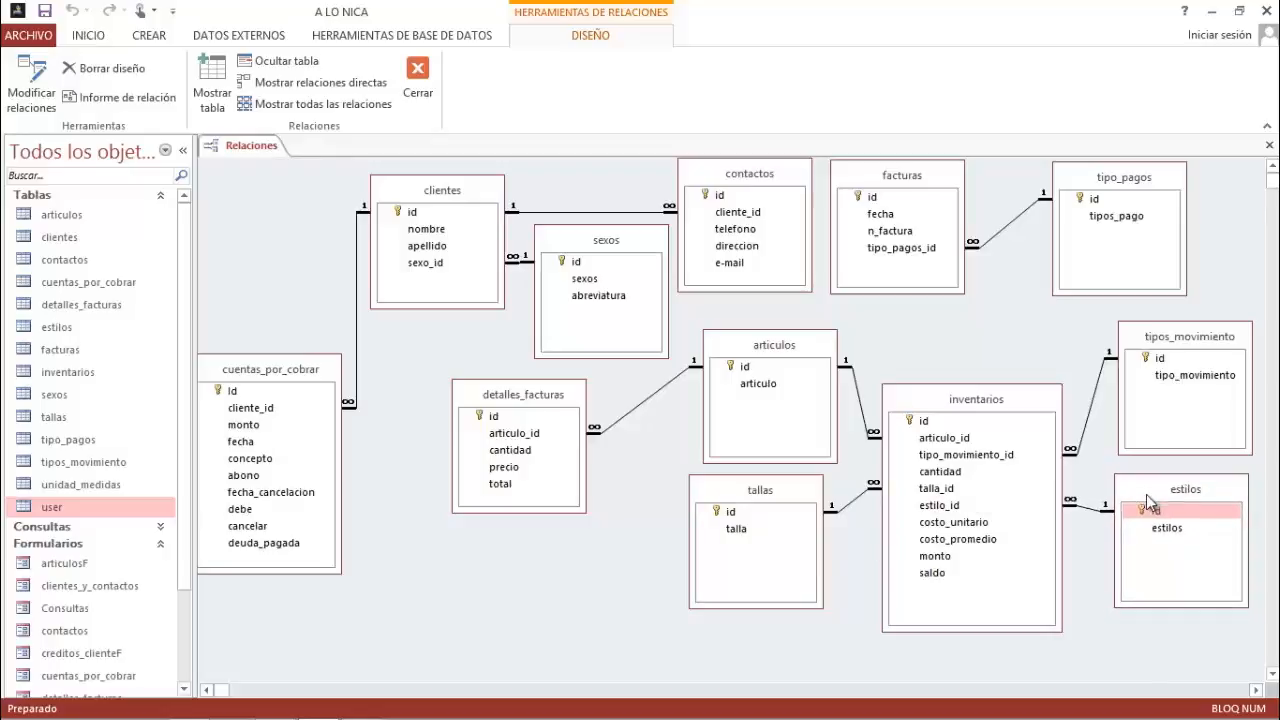
{"action": "left_click", "coordinate": [1093, 511]}
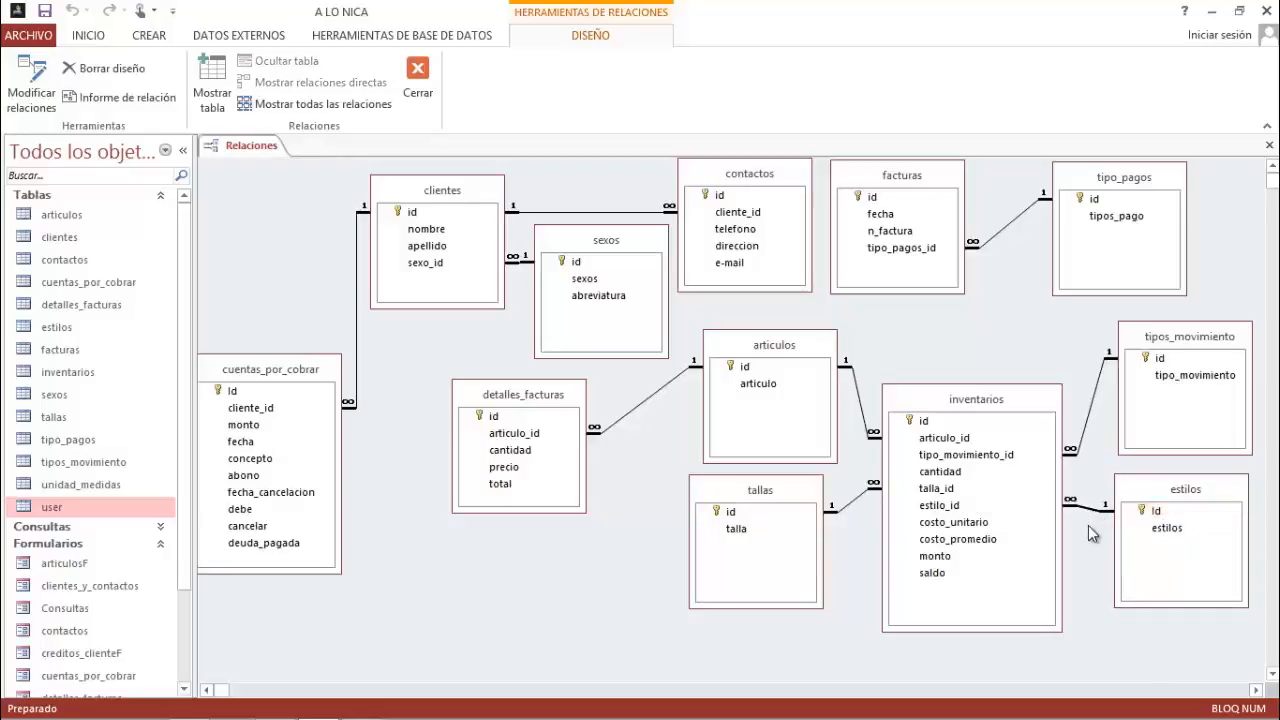
{"action": "key", "text": "Delete"}
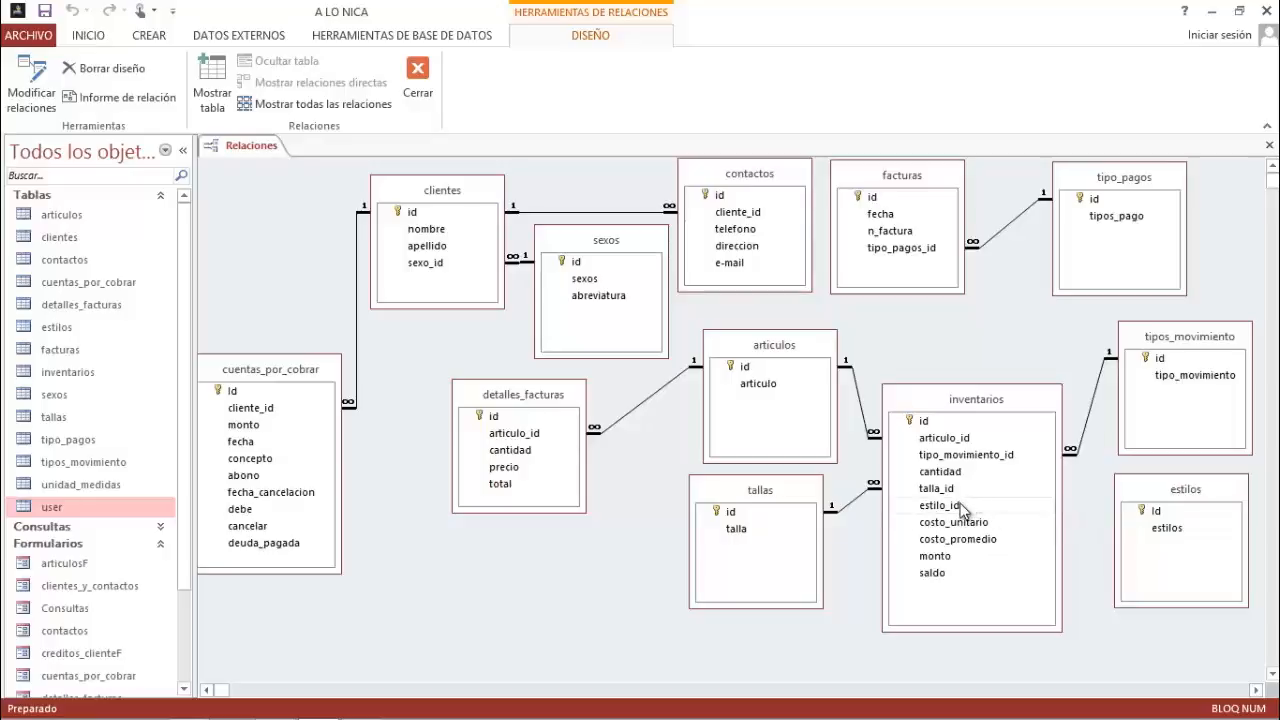
{"action": "left_click", "coordinate": [962, 508]}
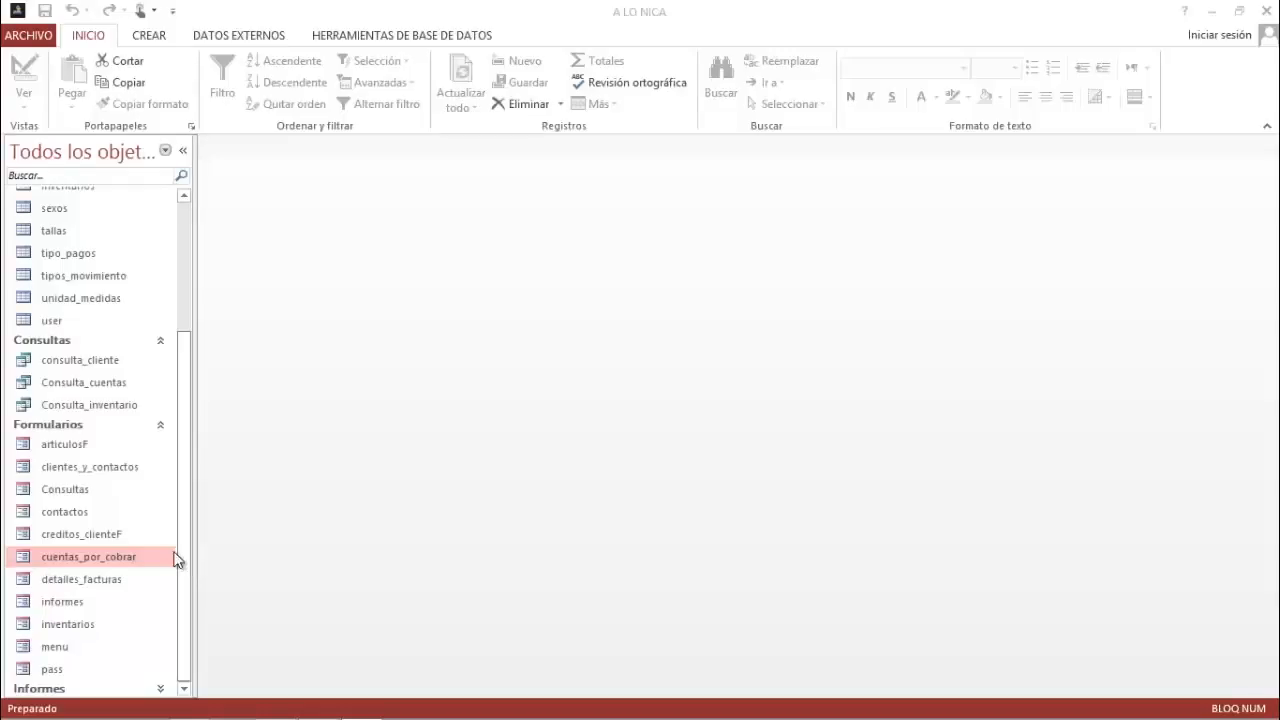
Step: Open the cuentas_por_cobrar form in Design view
{"action": "left_click", "coordinate": [156, 559]}
{"action": "right_click", "coordinate": [156, 559]}
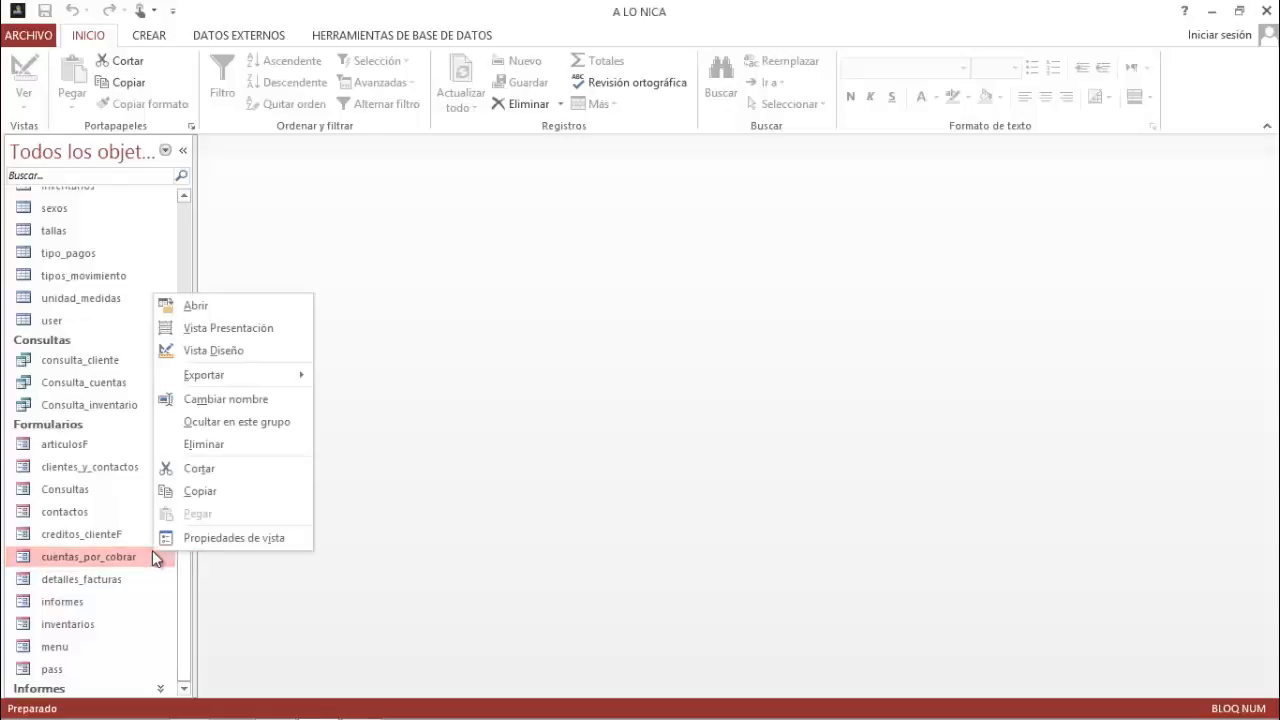
{"action": "left_click", "coordinate": [227, 350]}
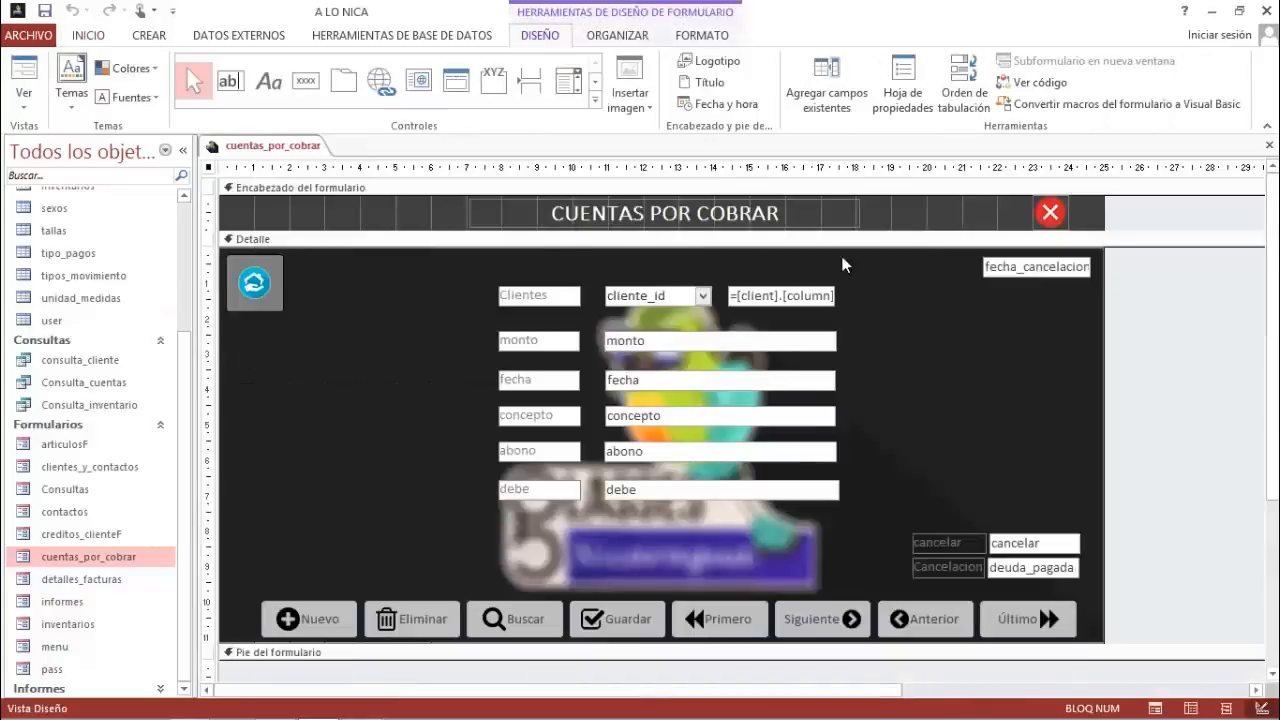
Step: Go through the form's command buttons one by one, selecting each from Eliminar to Anterior
{"action": "left_click", "coordinate": [432, 619]}
{"action": "left_click", "coordinate": [505, 619]}
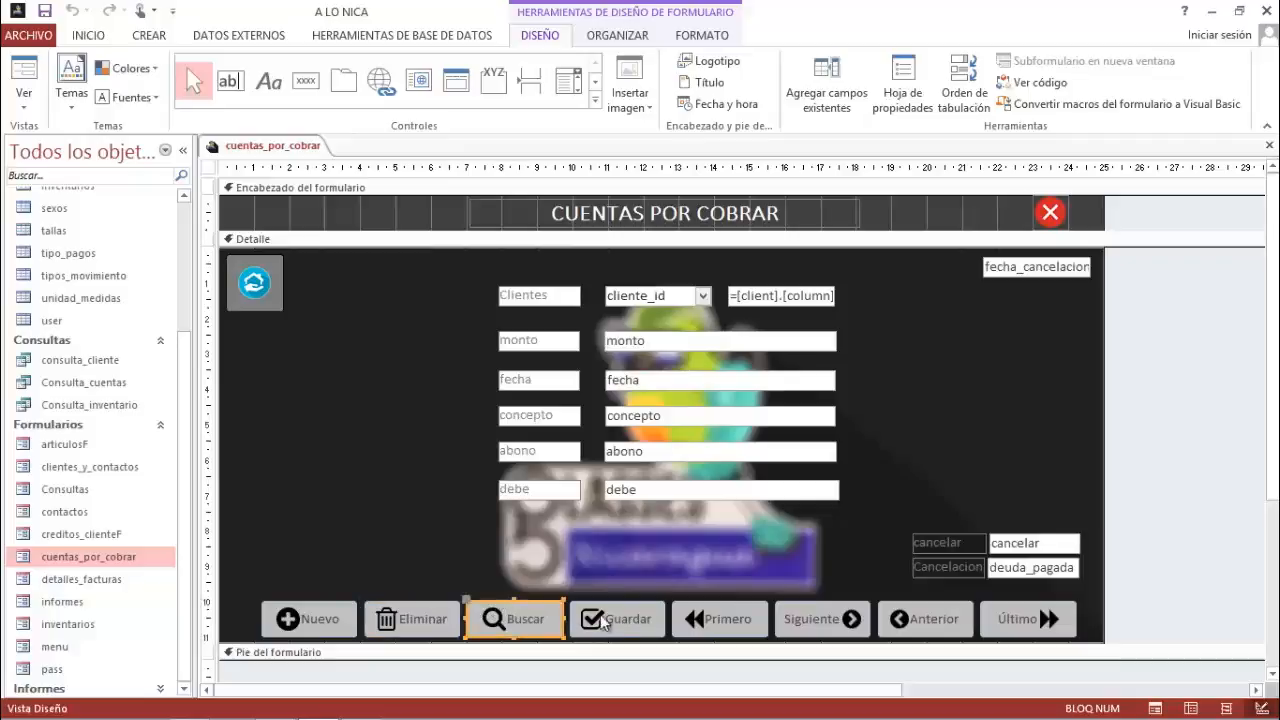
{"action": "left_click", "coordinate": [615, 619]}
{"action": "left_click", "coordinate": [725, 619]}
{"action": "left_click", "coordinate": [810, 619]}
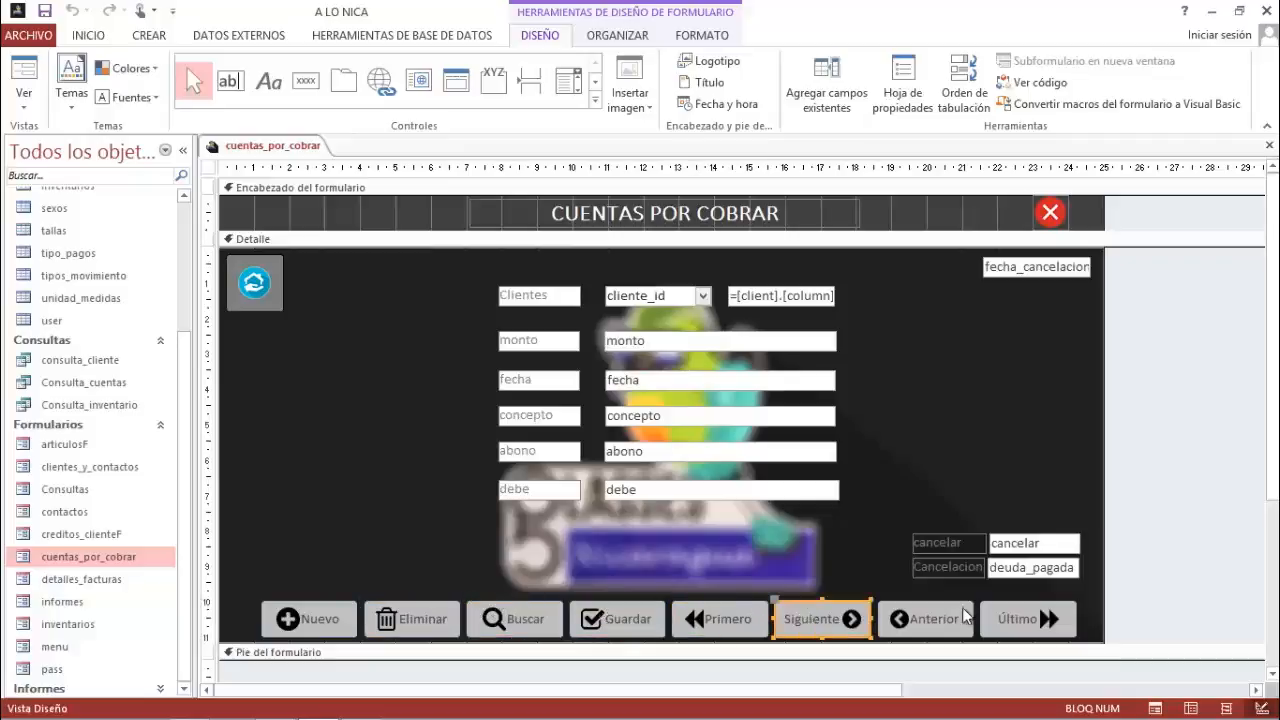
{"action": "left_click", "coordinate": [931, 616]}
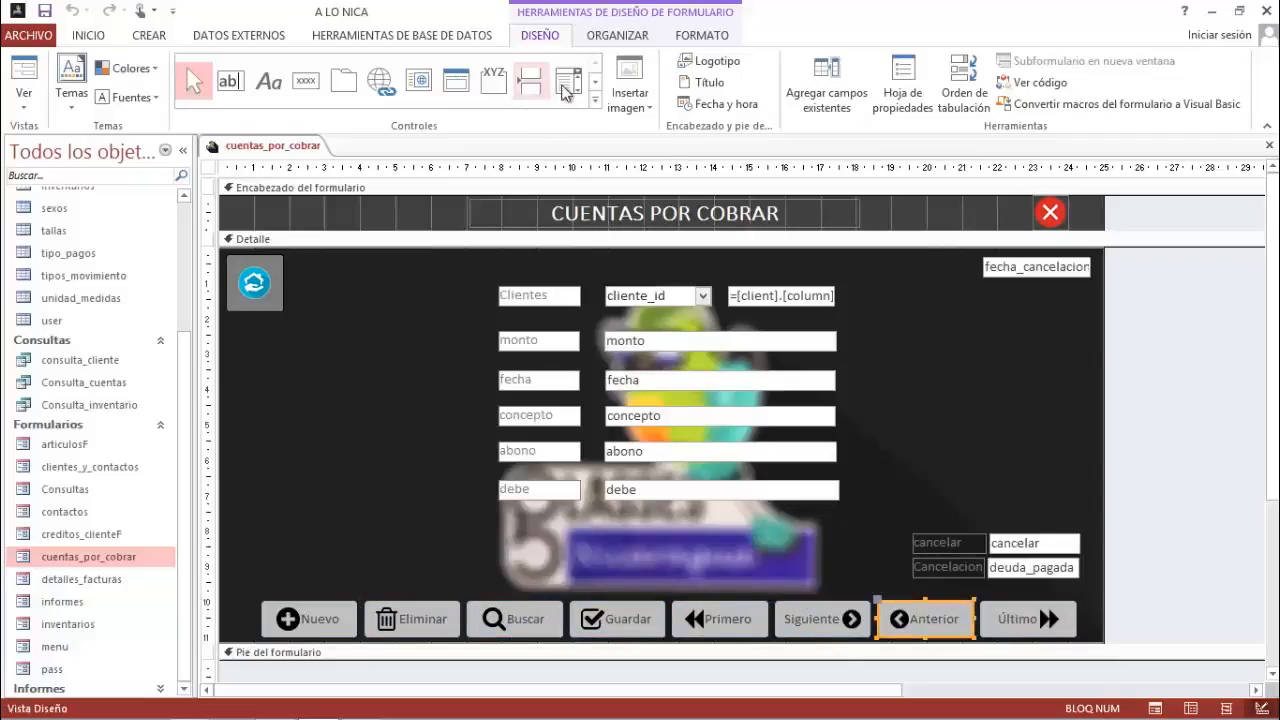
Step: Place a command button in the empty area above Nuevo and assign it the Abrir formulario action from Operaciones con formularios
{"action": "left_click", "coordinate": [310, 85]}
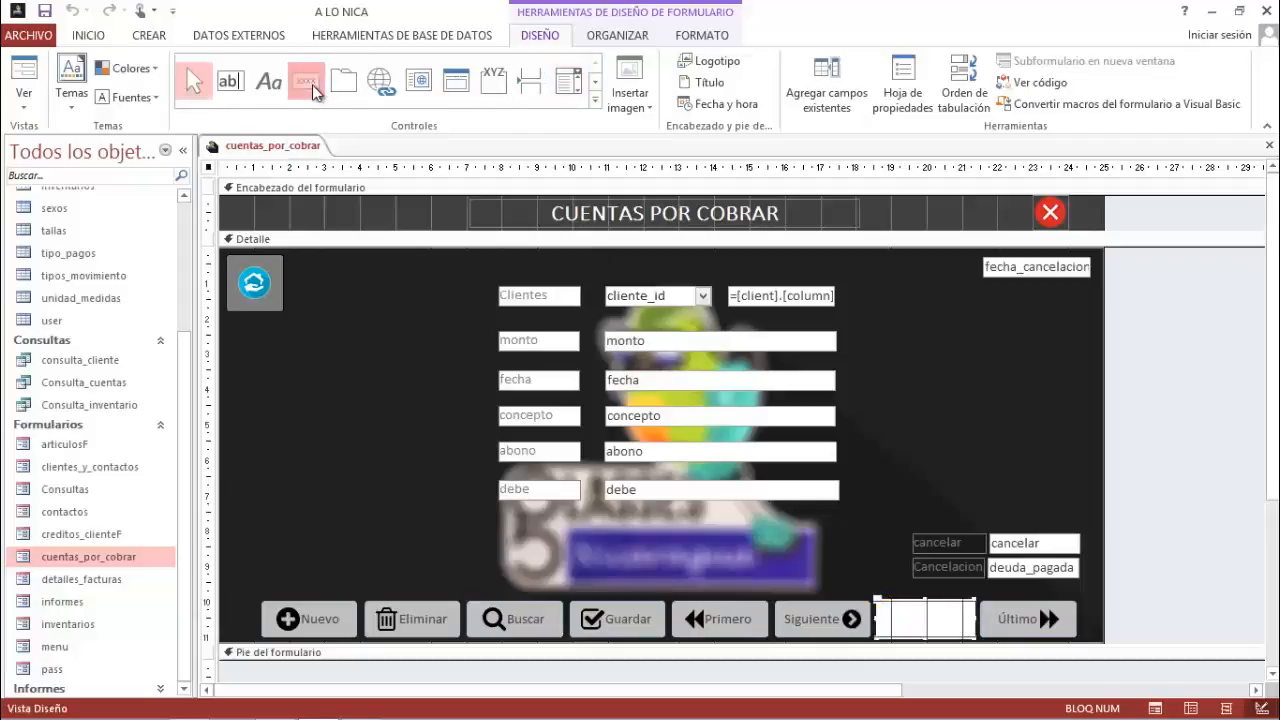
{"action": "left_click", "coordinate": [305, 540]}
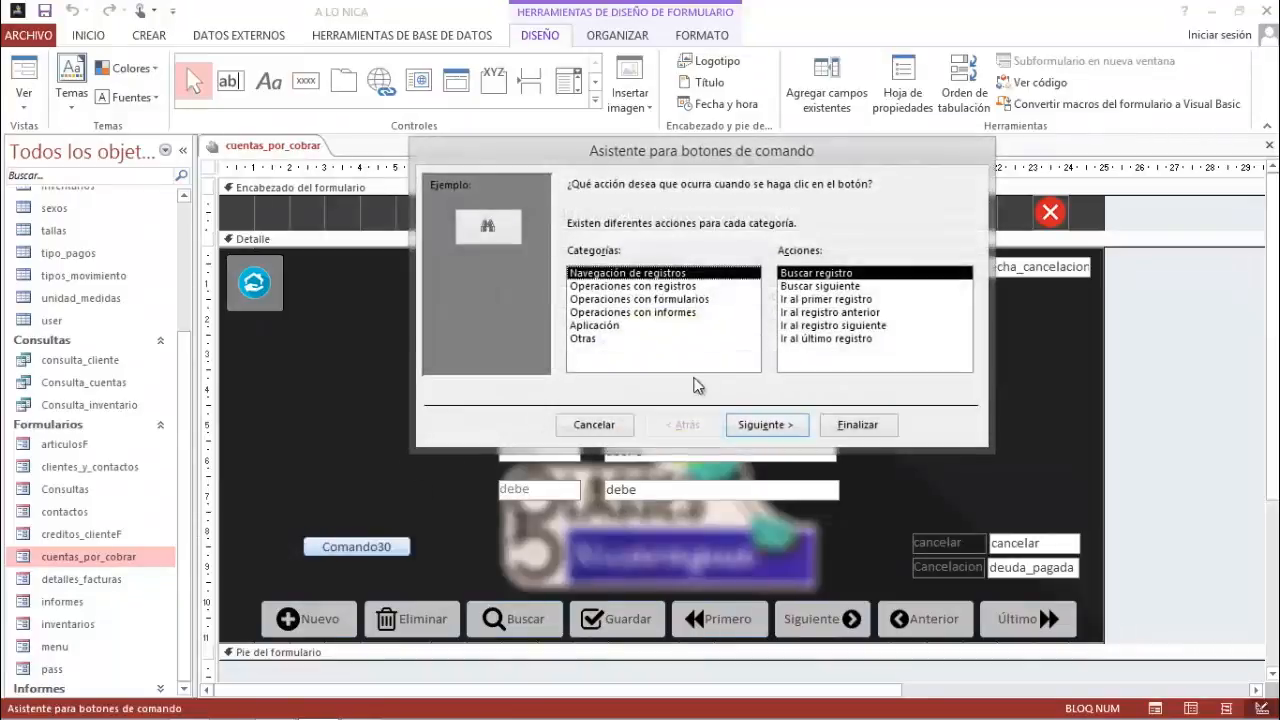
{"action": "left_click", "coordinate": [696, 299]}
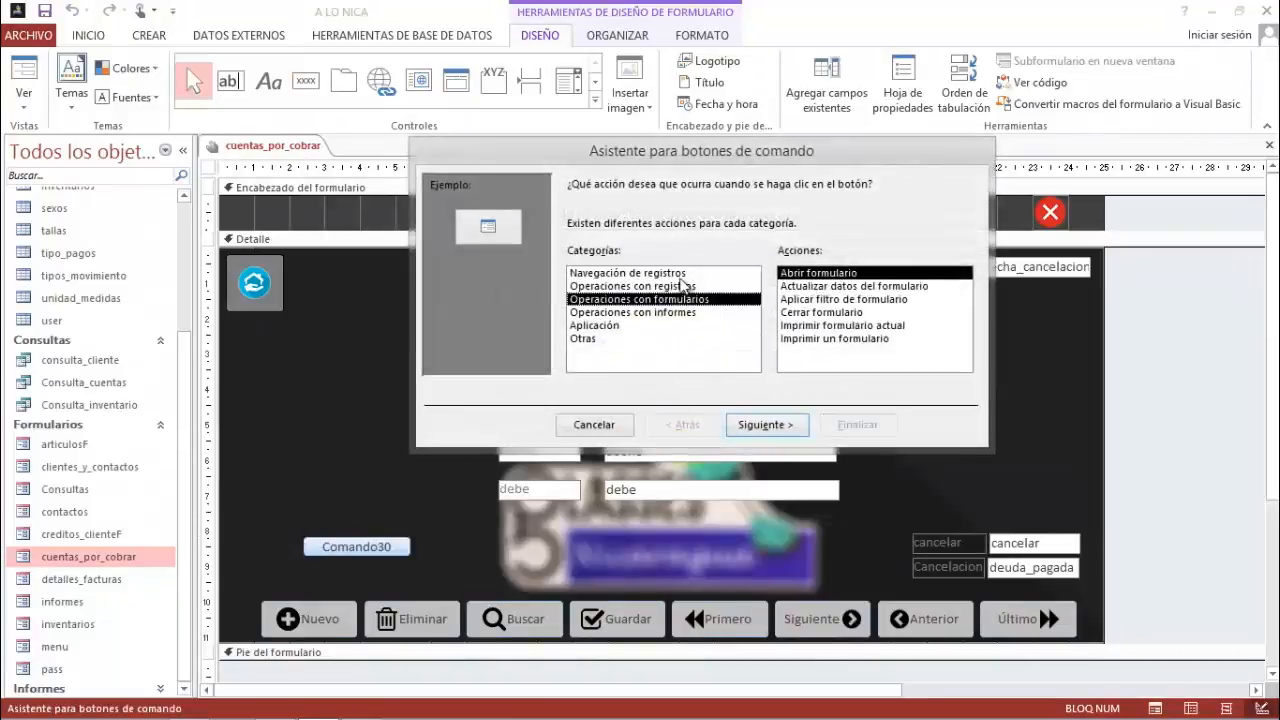
{"action": "left_click", "coordinate": [680, 276]}
{"action": "left_click", "coordinate": [652, 299]}
{"action": "left_click", "coordinate": [660, 312]}
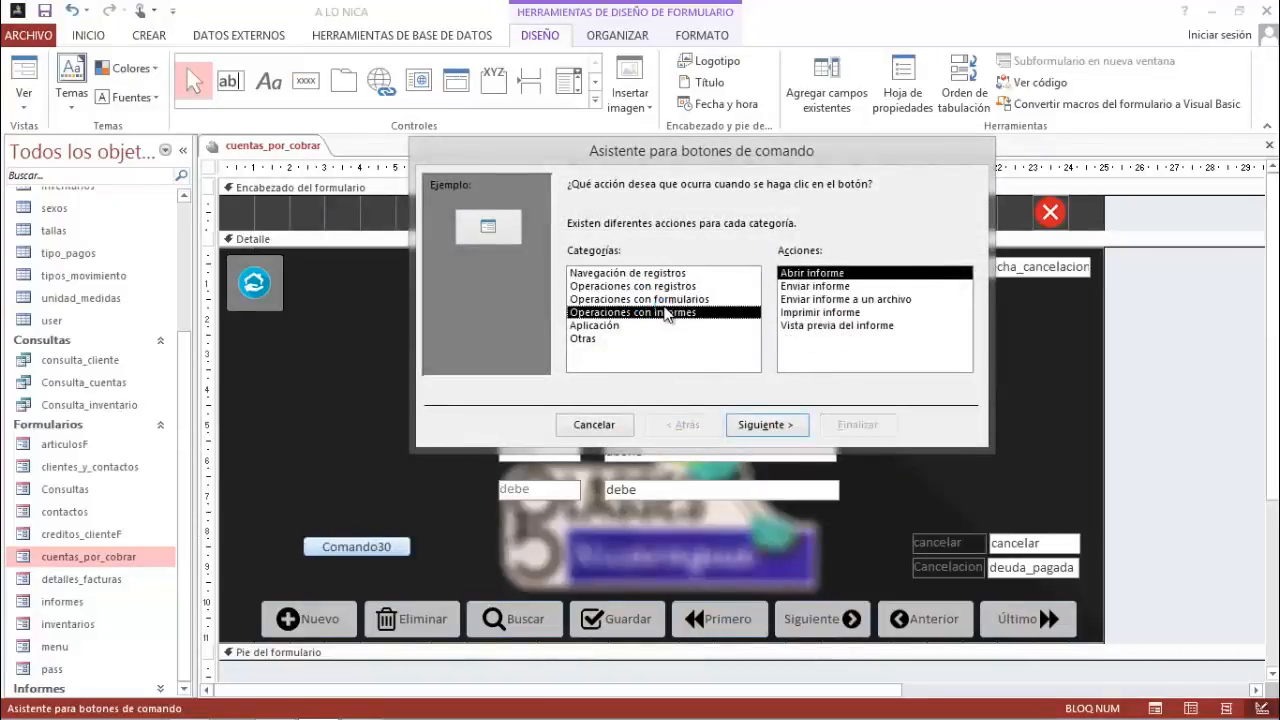
{"action": "left_click", "coordinate": [660, 299]}
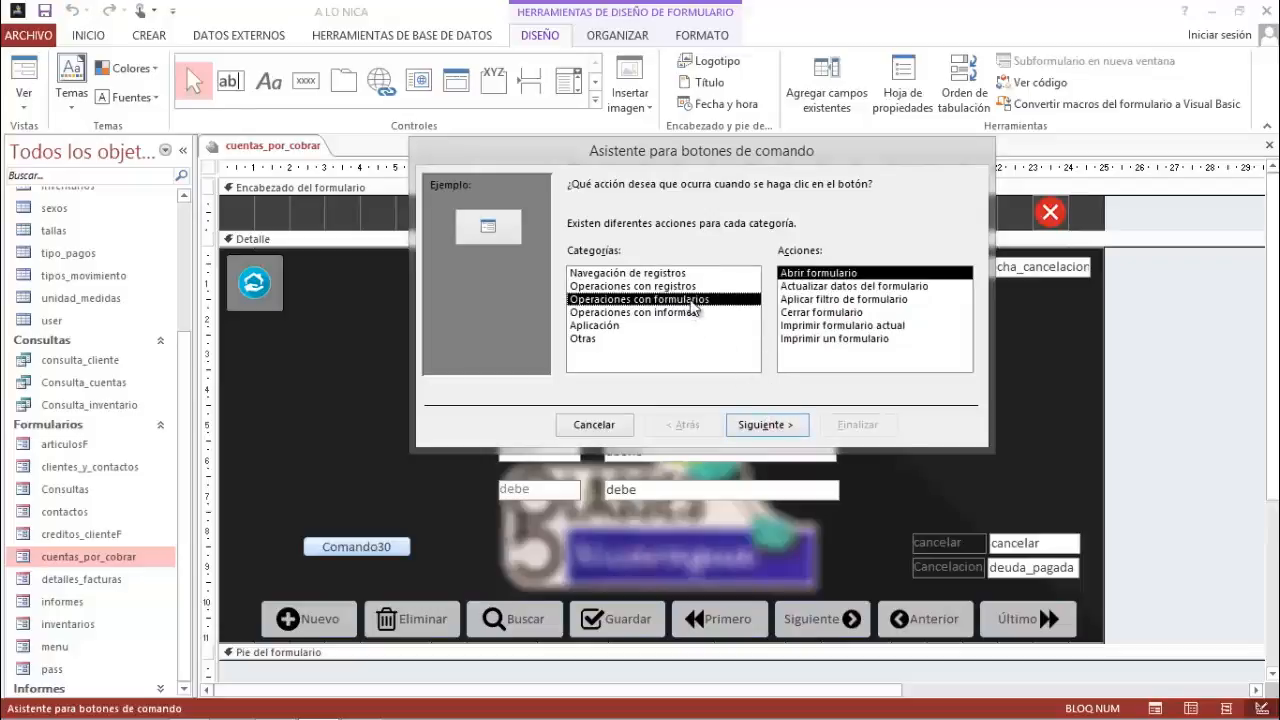
{"action": "left_click", "coordinate": [800, 273]}
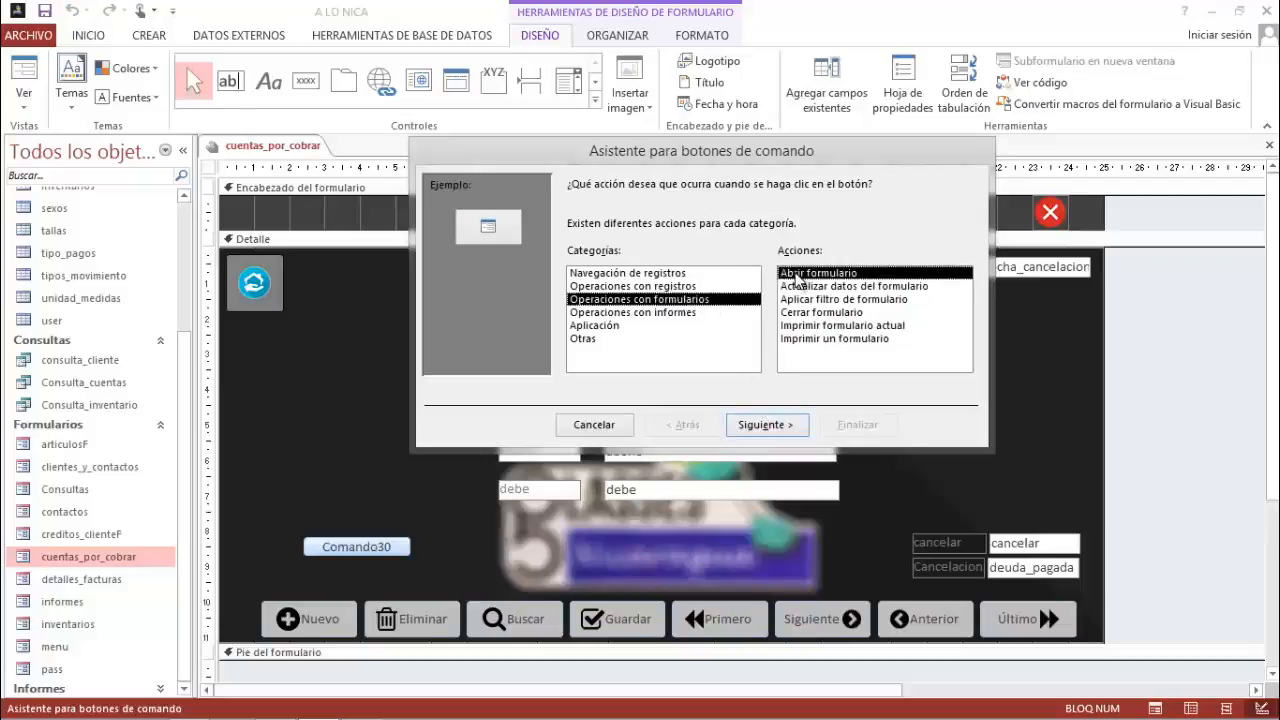
{"action": "left_click", "coordinate": [772, 427]}
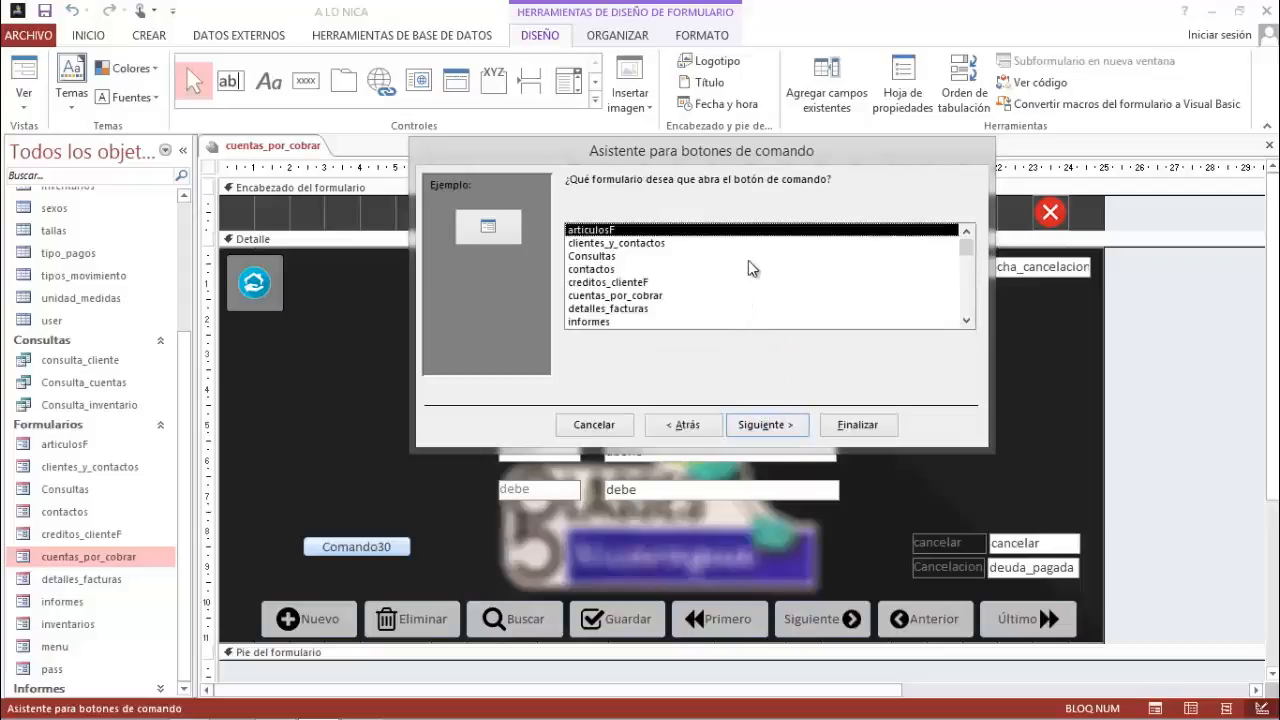
Step: Browse the forms the new button could open, selecting creditos_clienteF, then cancel the wizard and delete the button
{"action": "left_click", "coordinate": [758, 257]}
{"action": "left_click", "coordinate": [763, 283]}
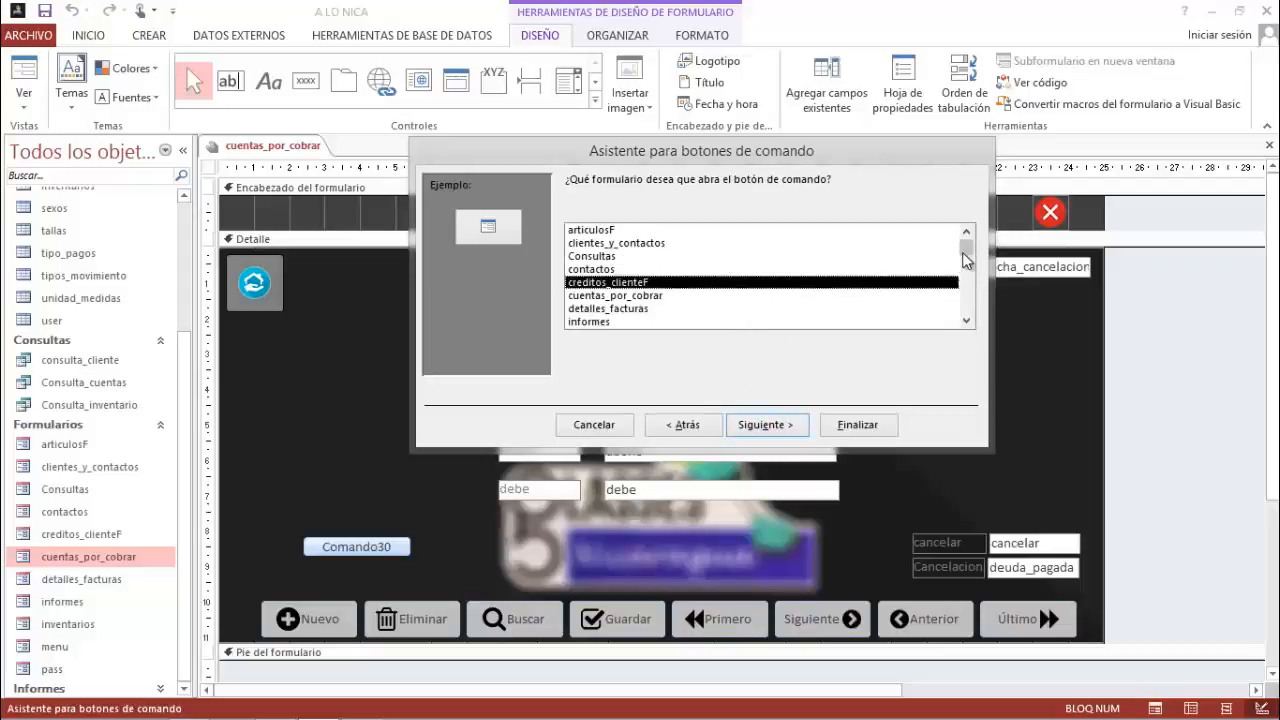
{"action": "left_click_drag", "start_coordinate": [965, 262], "coordinate": [966, 312]}
{"action": "left_click", "coordinate": [607, 422]}
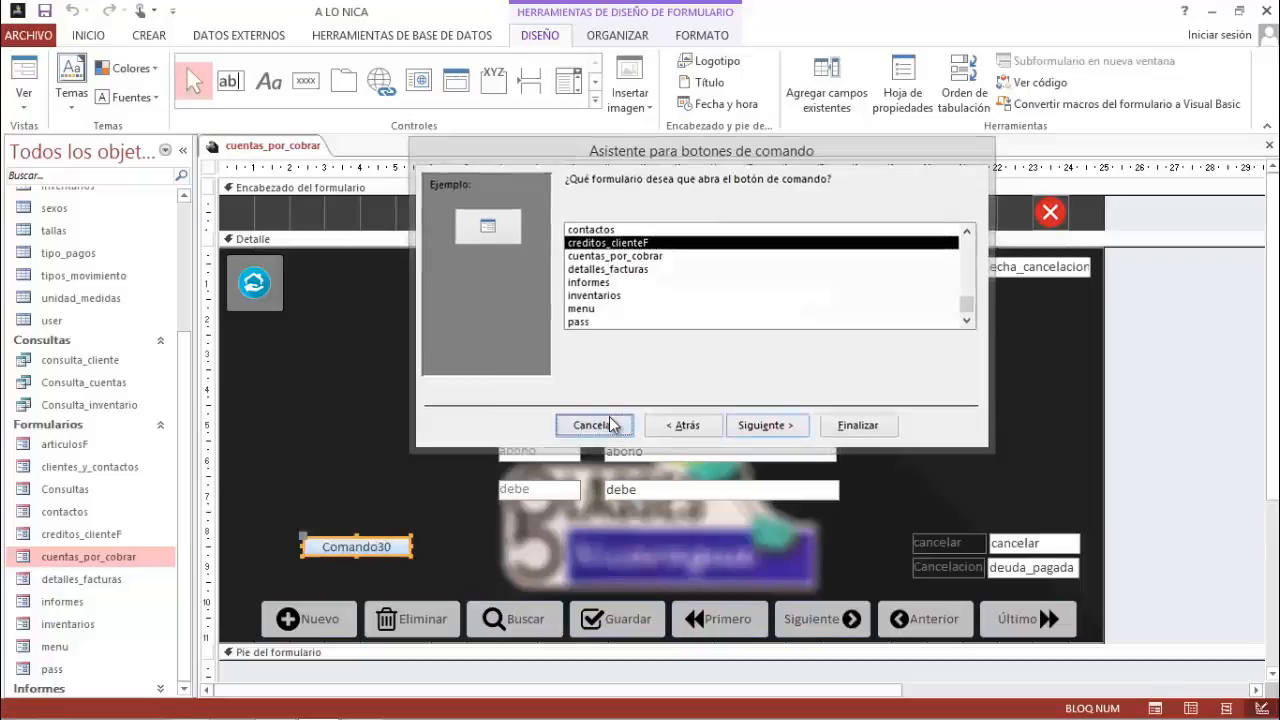
{"action": "key", "text": "Delete"}
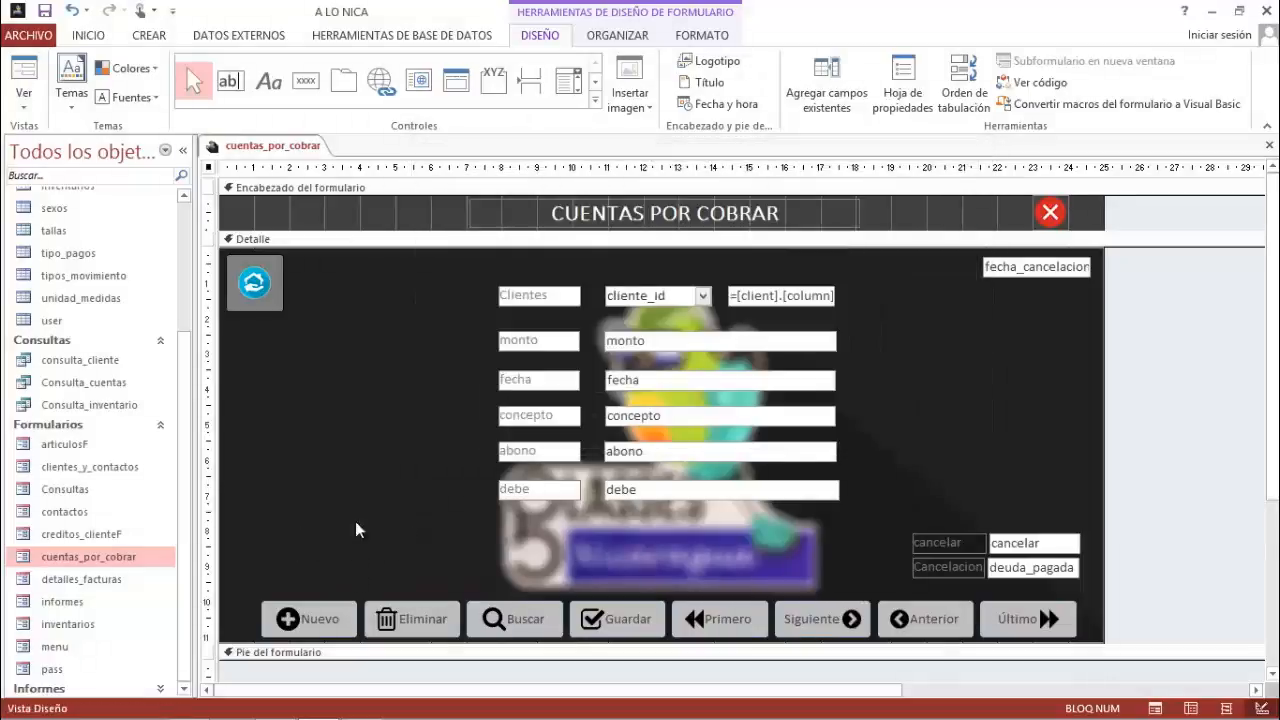
Step: Examine the cliente_id combo box and the expression in the calculated text box beside it
{"action": "left_click", "coordinate": [658, 295]}
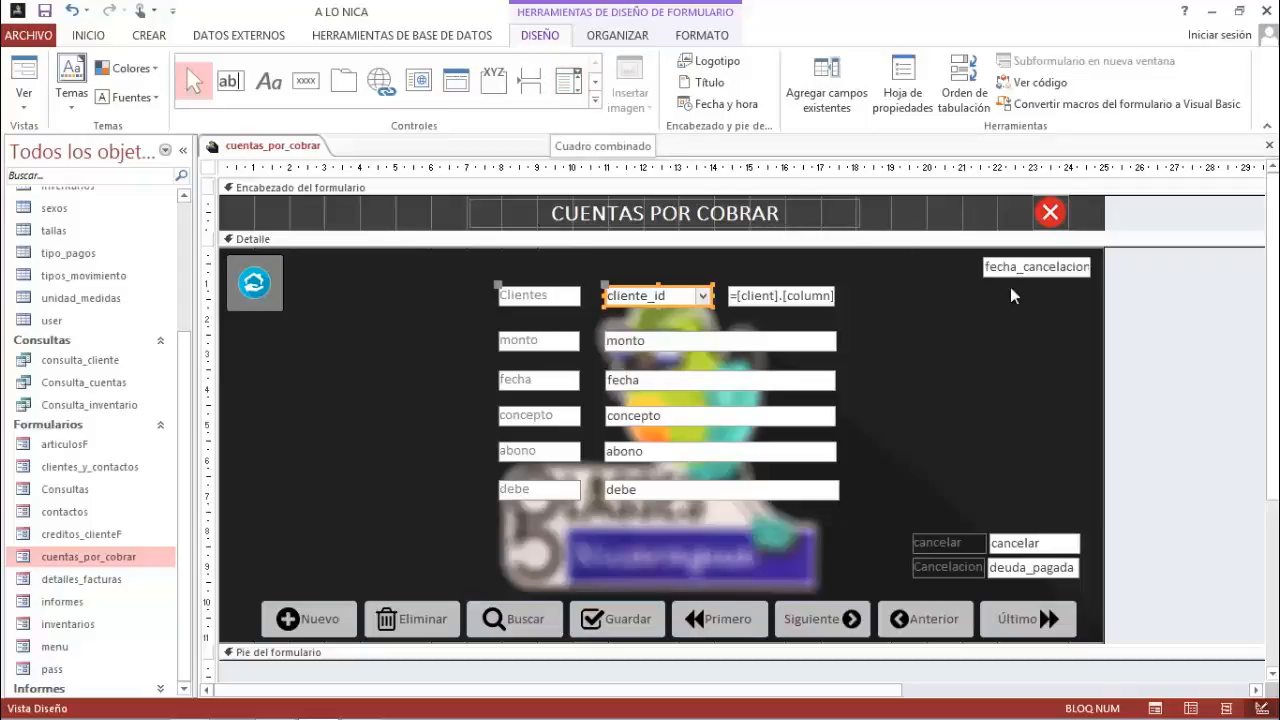
{"action": "left_click", "coordinate": [1201, 361]}
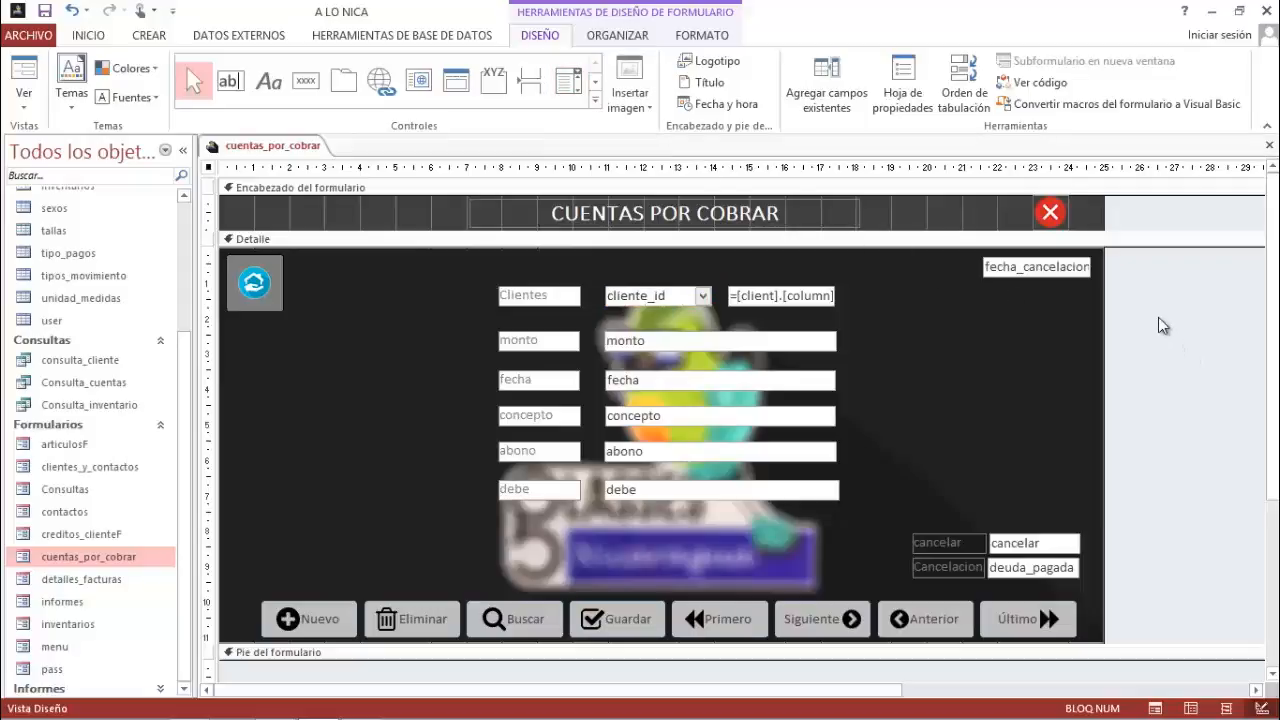
{"action": "left_click", "coordinate": [680, 298]}
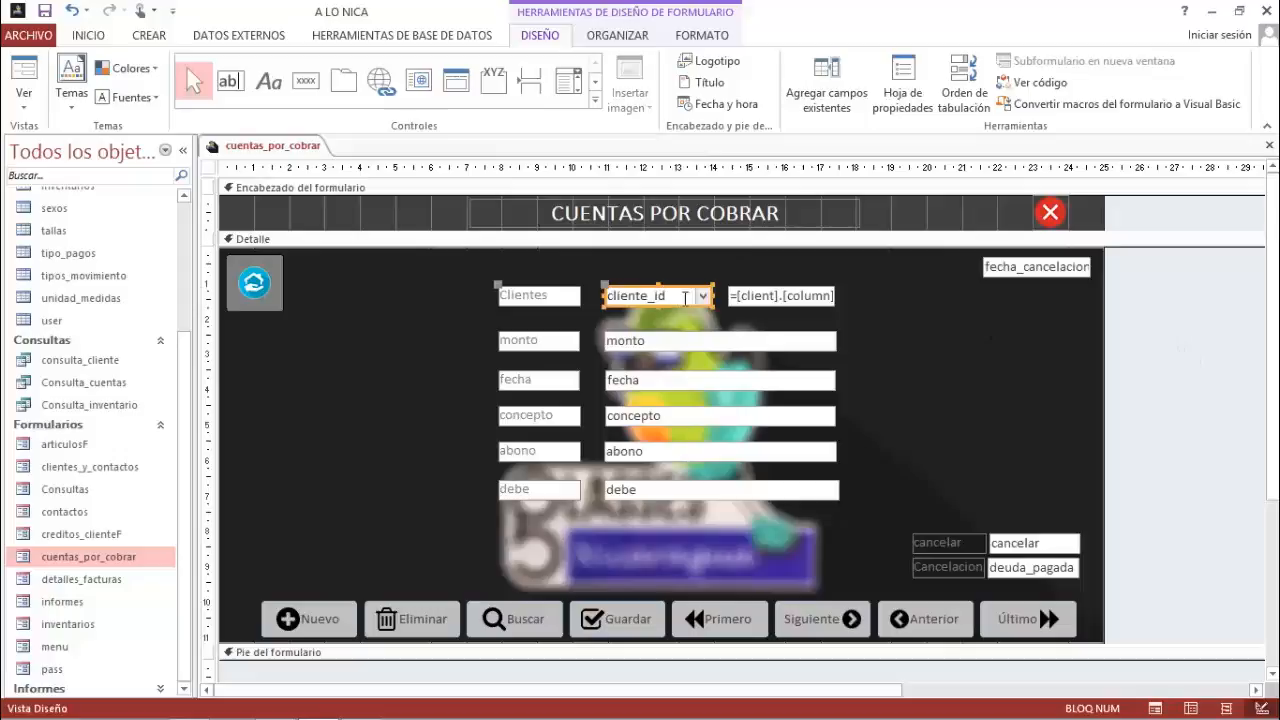
{"action": "left_click", "coordinate": [745, 296]}
{"action": "left_click", "coordinate": [767, 295]}
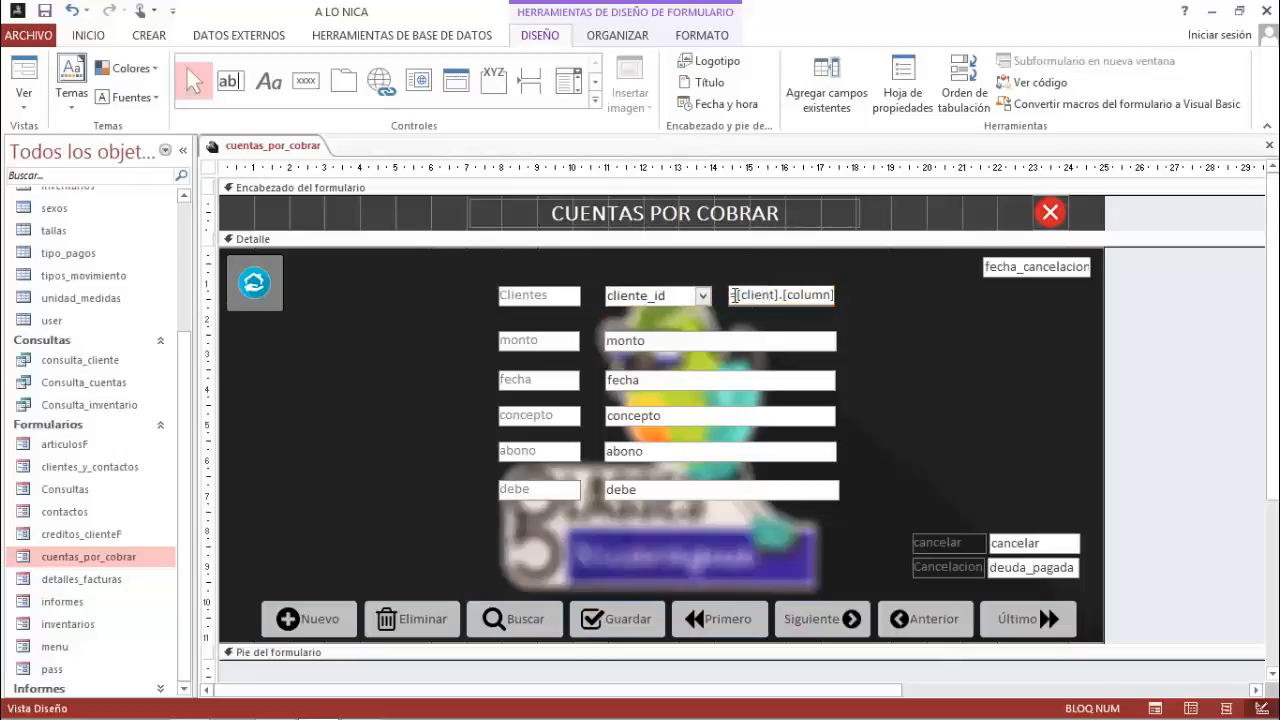
{"action": "left_click_drag", "start_coordinate": [735, 294], "coordinate": [846, 294]}
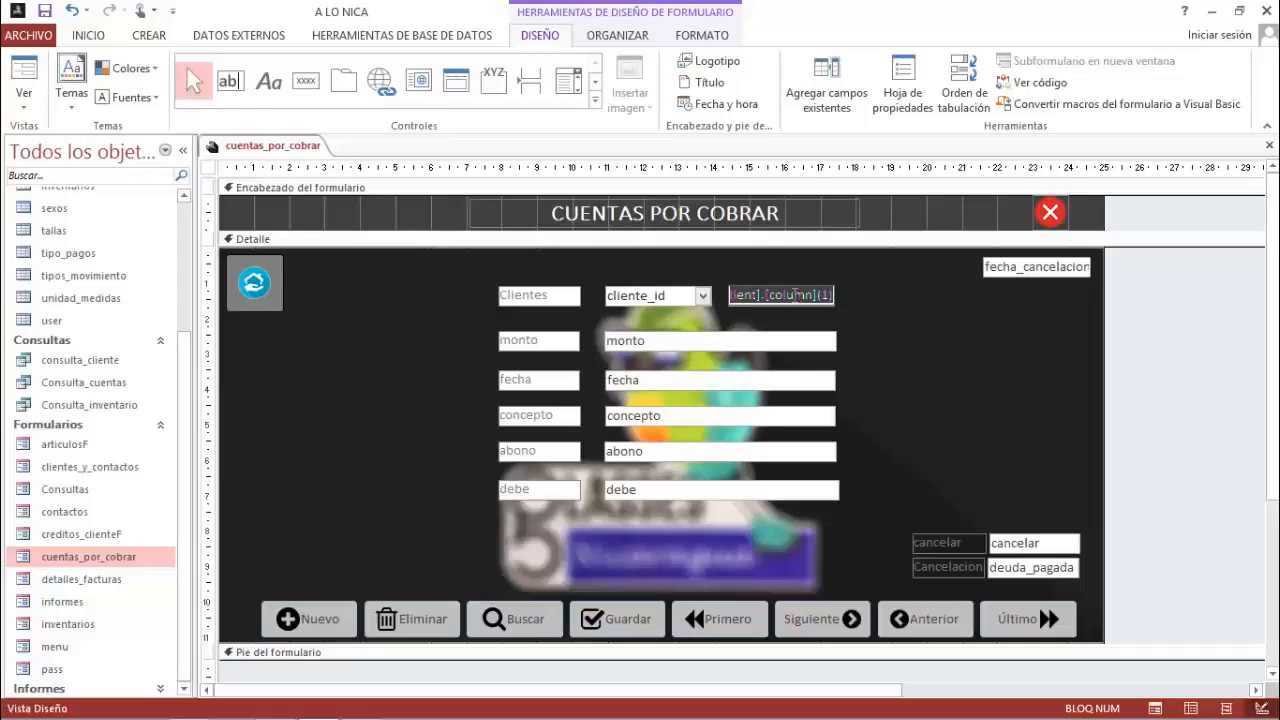
Step: Inspect the calculated text box's control source in the Expression Builder and close it without changes
{"action": "key", "text": "F4"}
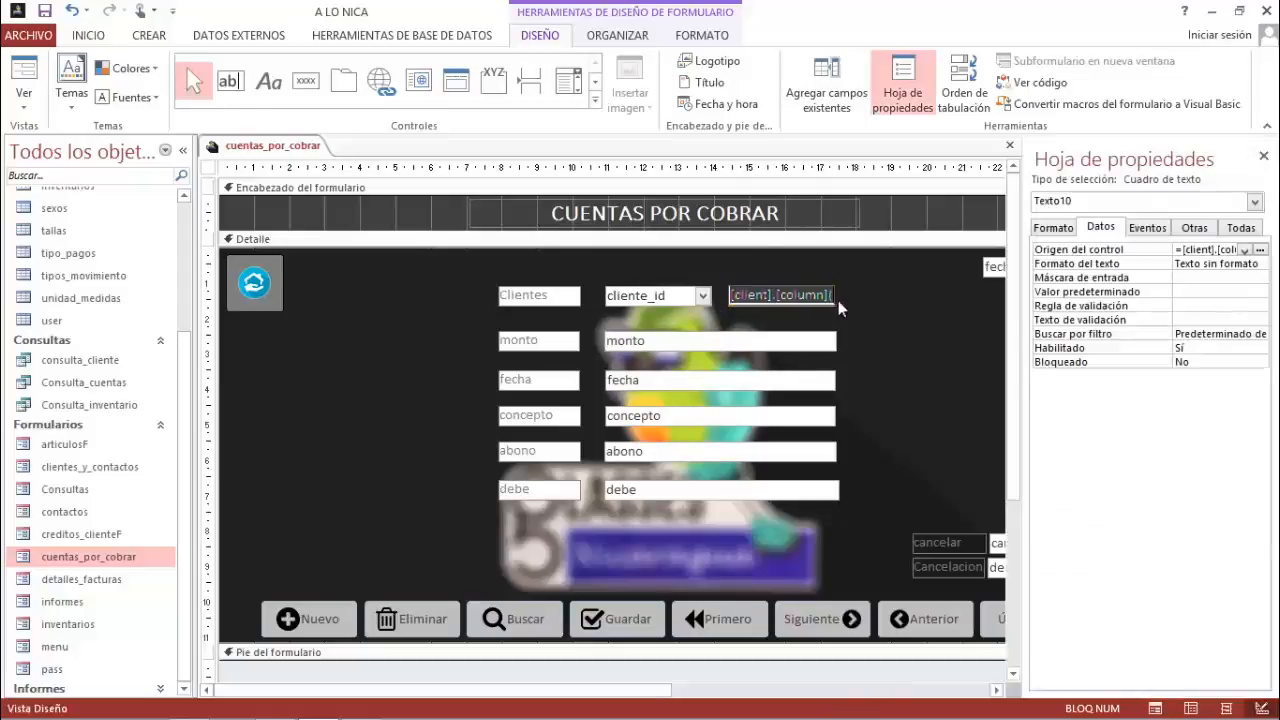
{"action": "left_click", "coordinate": [1260, 249]}
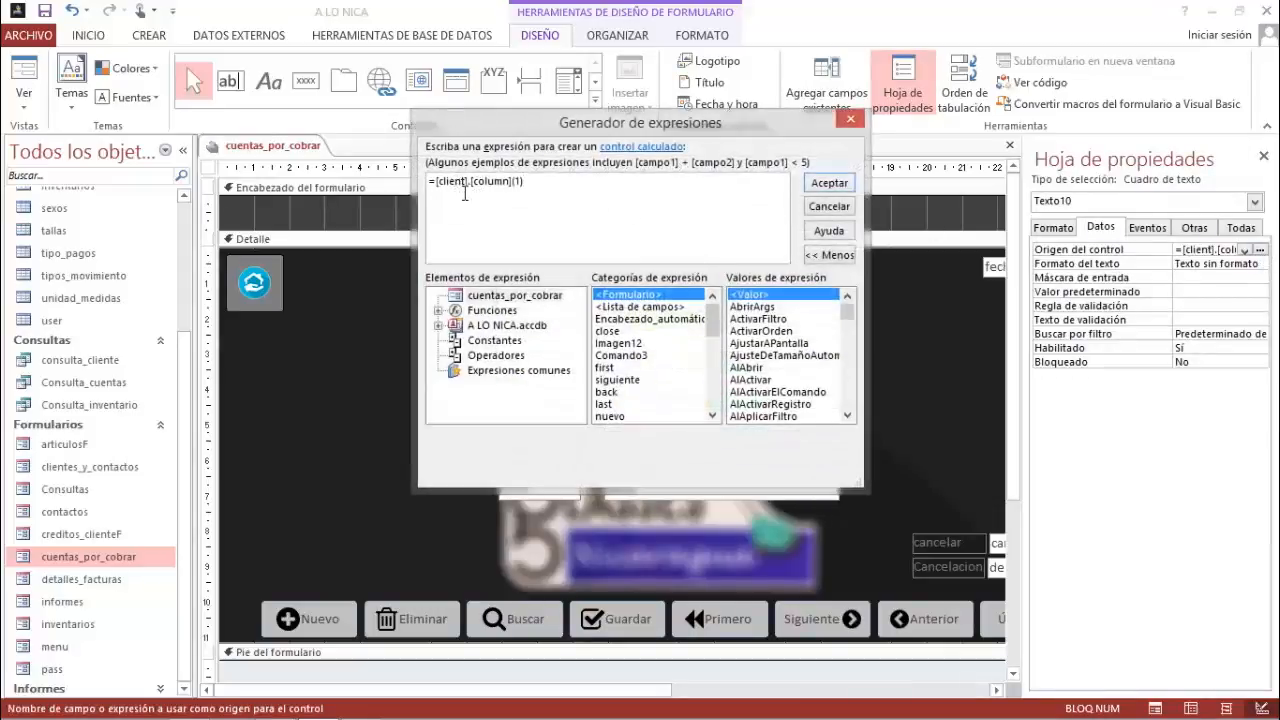
{"action": "left_click_drag", "start_coordinate": [451, 188], "coordinate": [506, 184]}
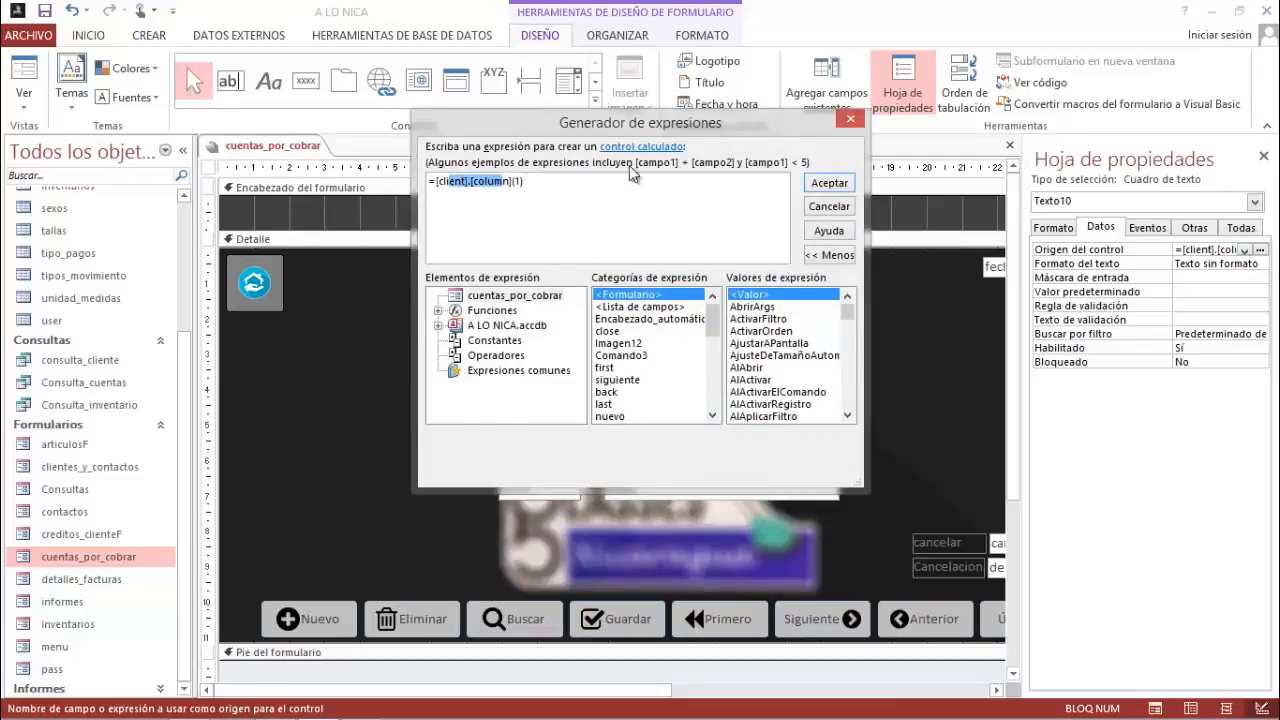
{"action": "left_click_drag", "start_coordinate": [503, 125], "coordinate": [849, 153]}
{"action": "left_click", "coordinate": [849, 211]}
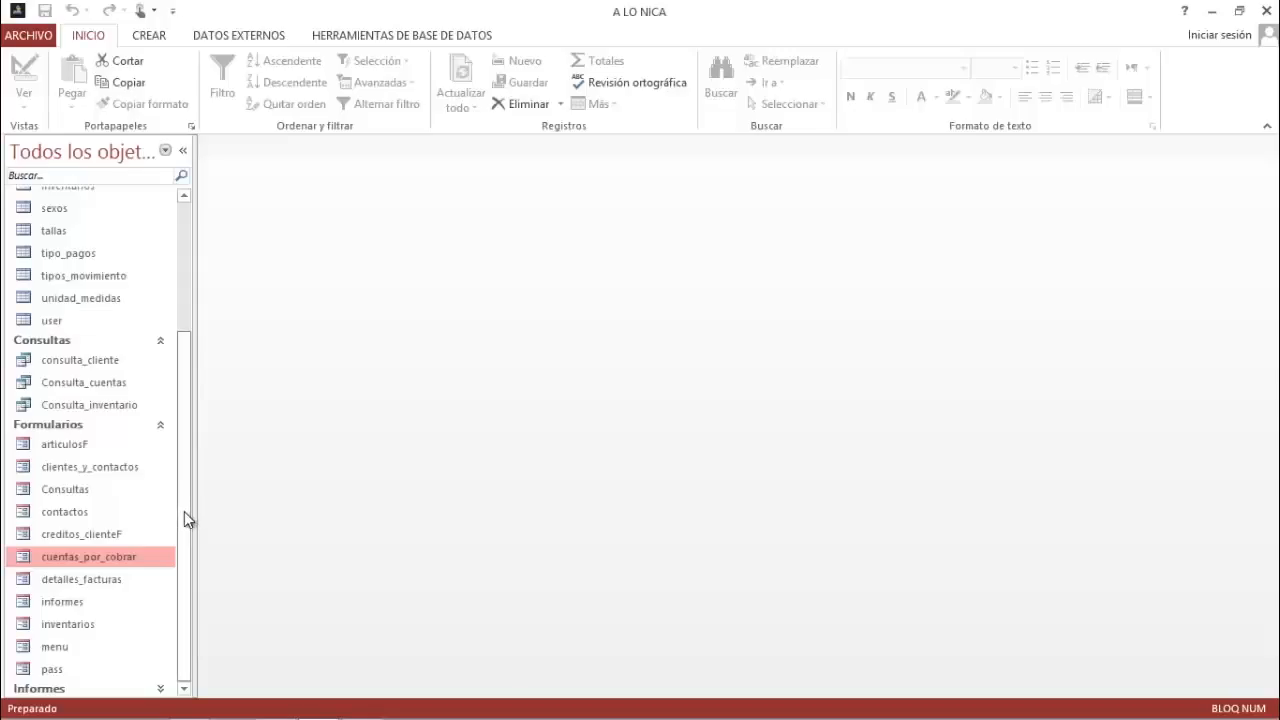
Step: Open the detalles_facturas form, switch it to Design view and select the articulo_id combo box
{"action": "double_click", "coordinate": [110, 579]}
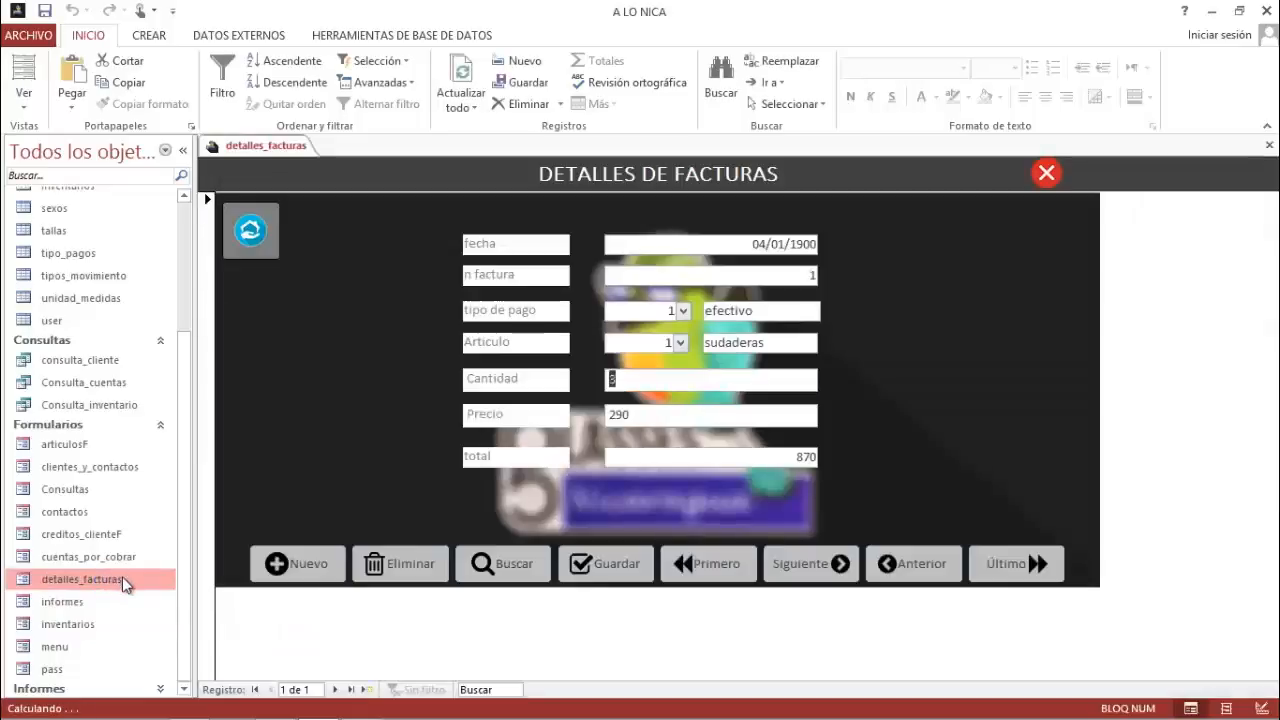
{"action": "right_click", "coordinate": [122, 576]}
{"action": "left_click", "coordinate": [222, 375]}
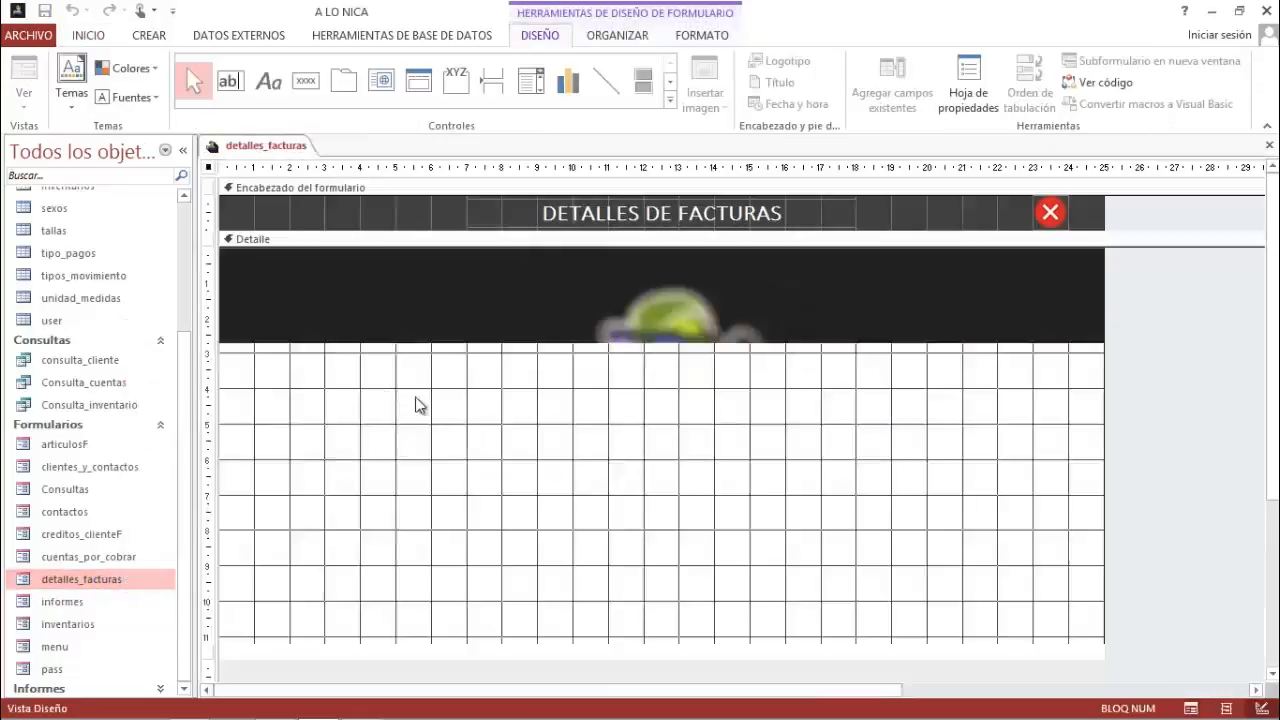
{"action": "left_click", "coordinate": [677, 398]}
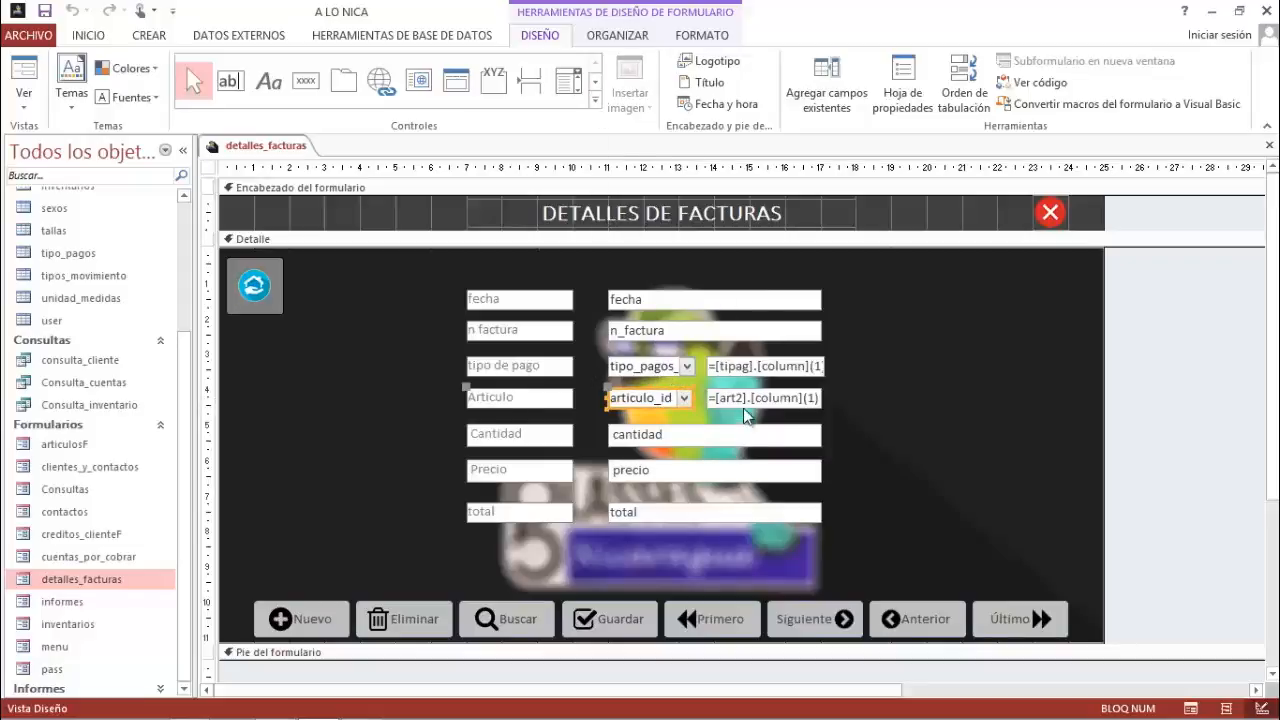
Step: Open the informes form in Design view and select its Clientes, Cuentas and Inventario buttons in turn
{"action": "left_click", "coordinate": [506, 621]}
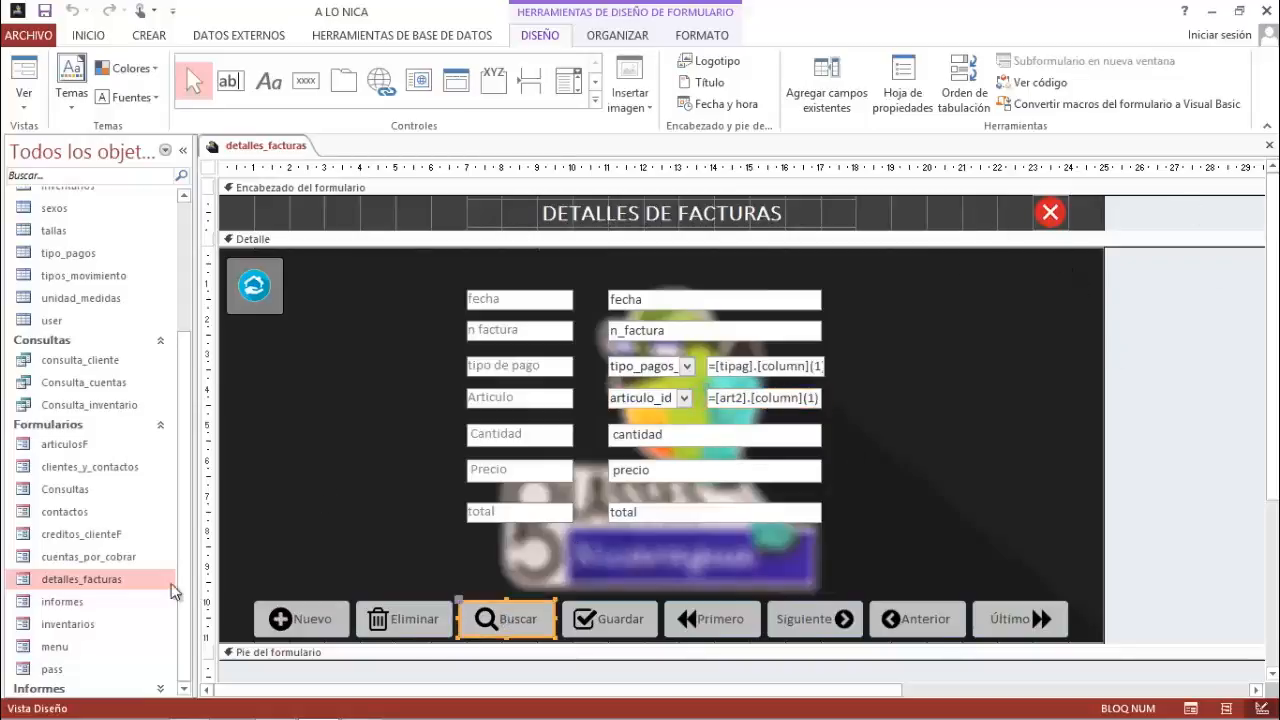
{"action": "left_click", "coordinate": [106, 603]}
{"action": "right_click", "coordinate": [106, 603]}
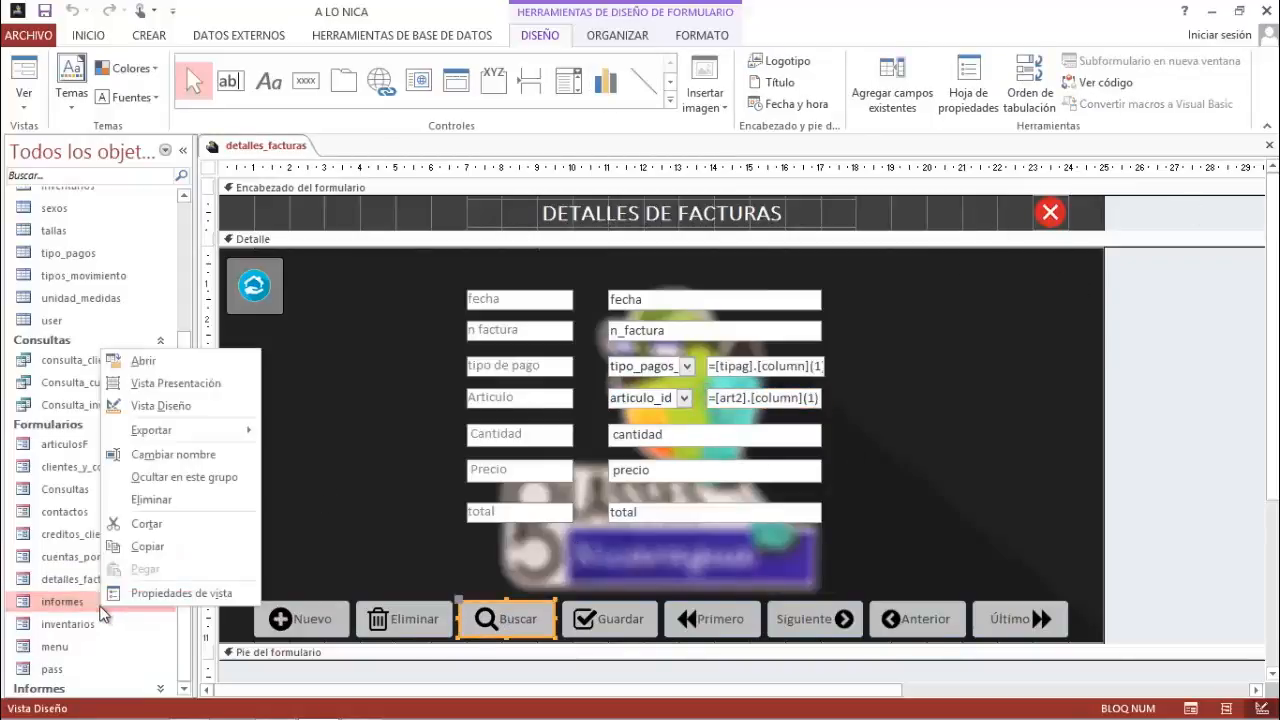
{"action": "left_click", "coordinate": [186, 405]}
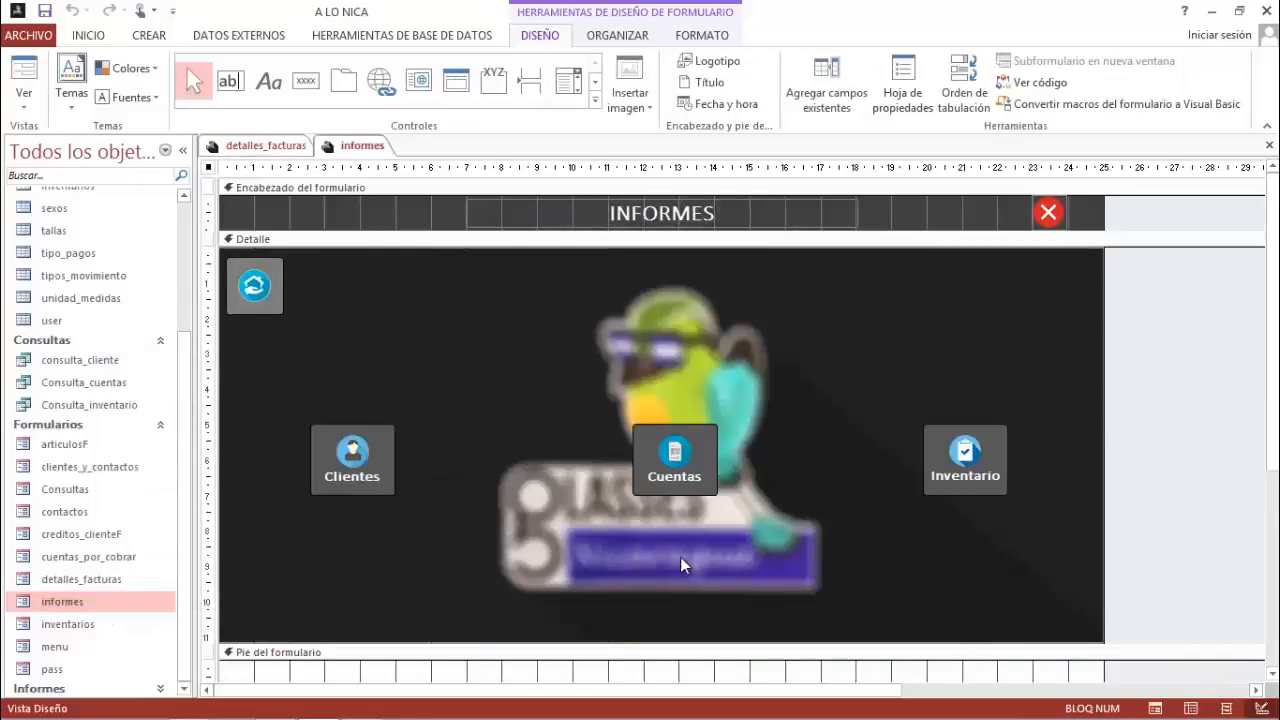
{"action": "left_click", "coordinate": [375, 460]}
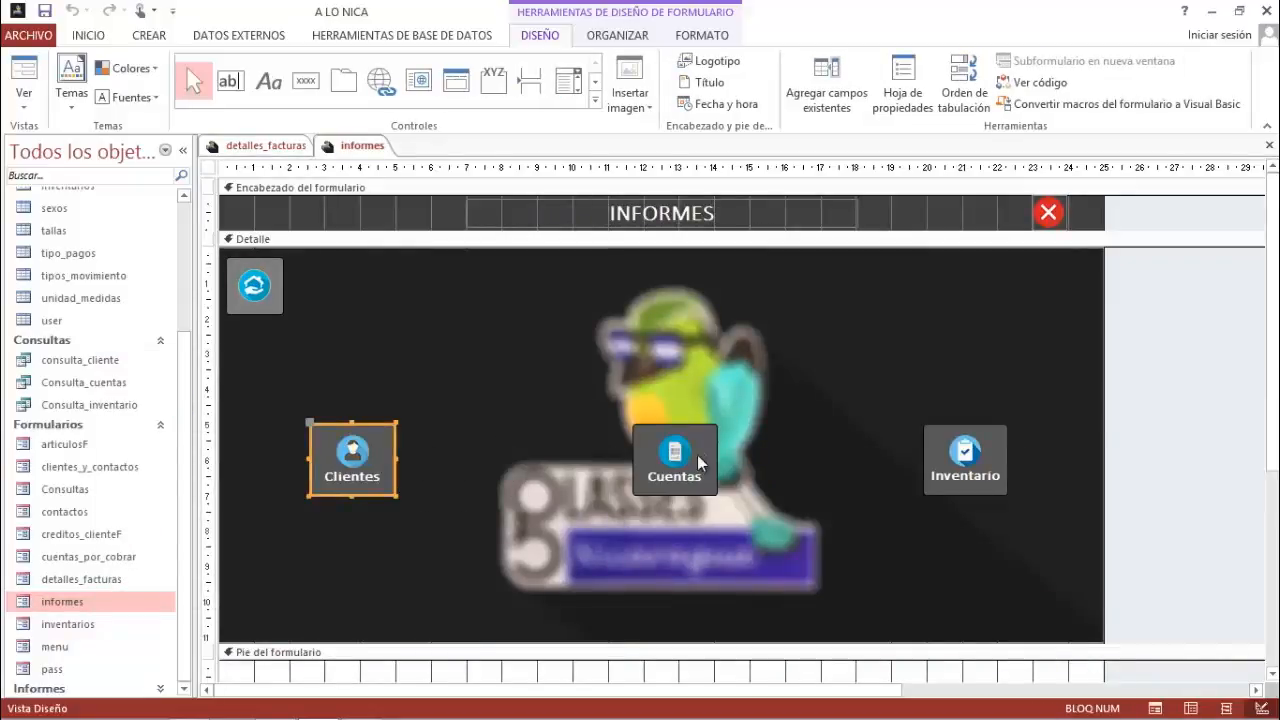
{"action": "left_click", "coordinate": [702, 458]}
{"action": "left_click", "coordinate": [962, 453]}
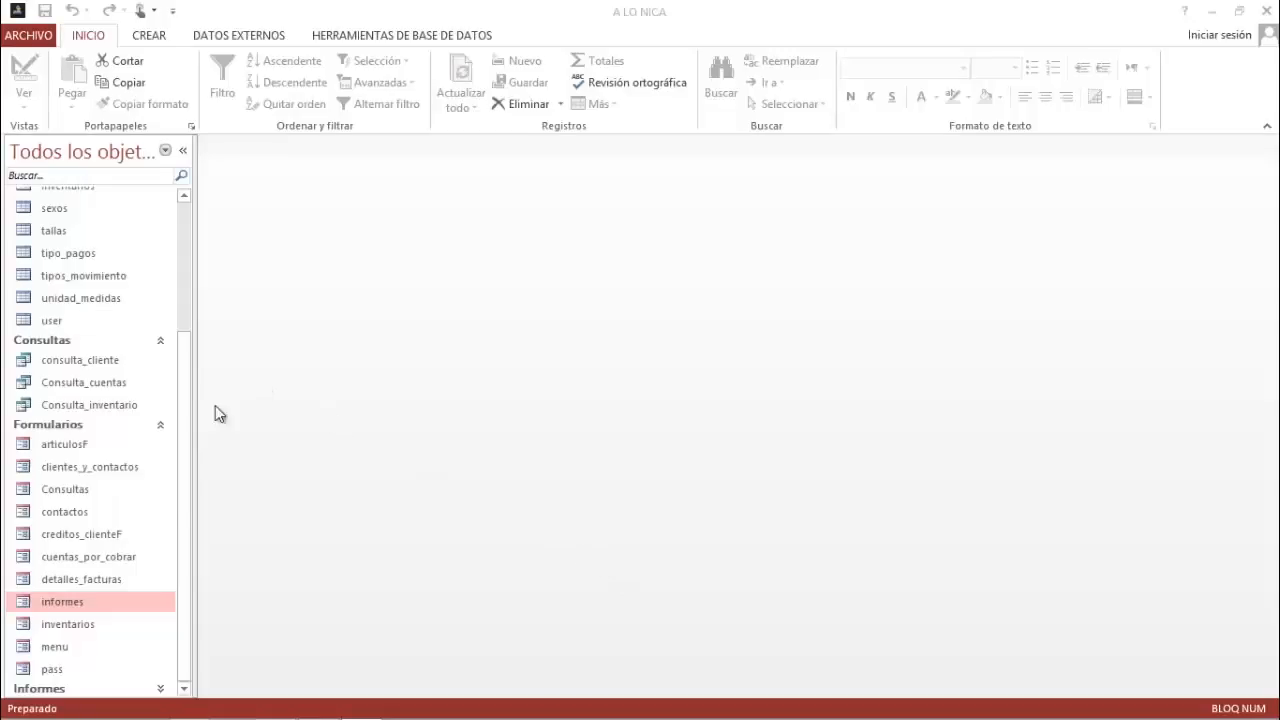
Step: Open the consulta_cliente query in Design view and examine the nombre, apellido and sexo_id fields of the clientes table
{"action": "left_click", "coordinate": [137, 360]}
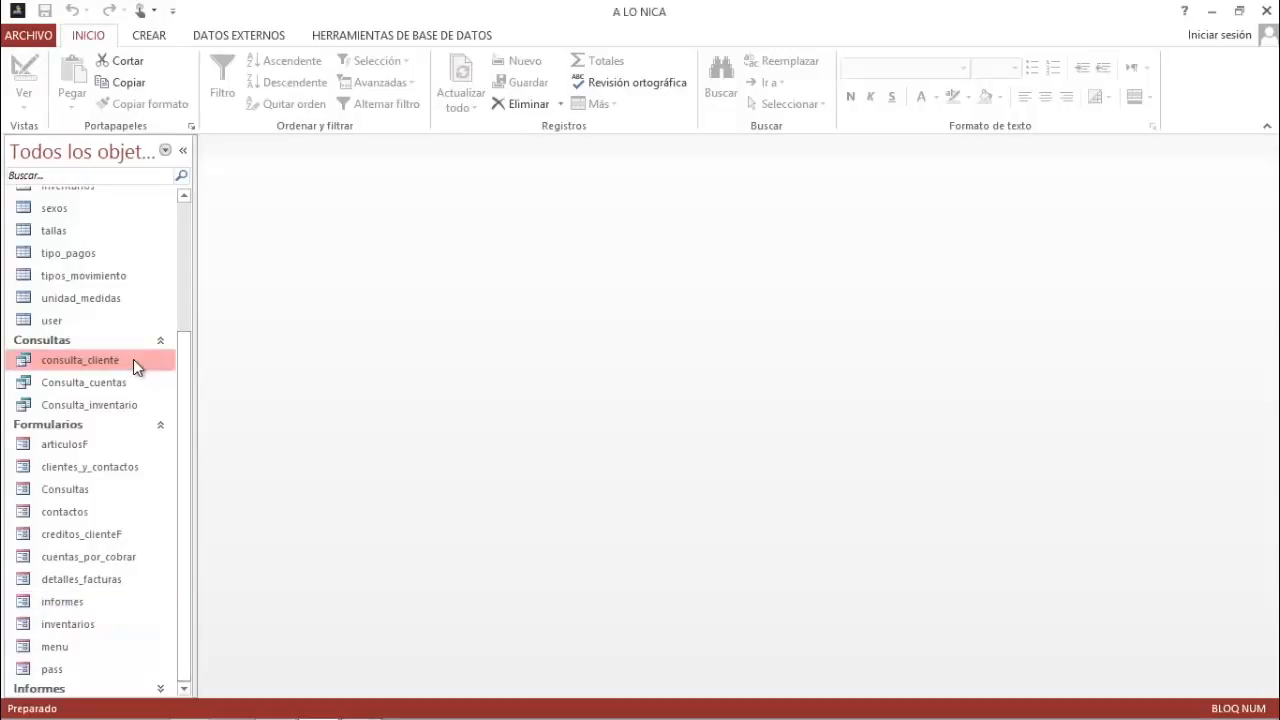
{"action": "right_click", "coordinate": [134, 362]}
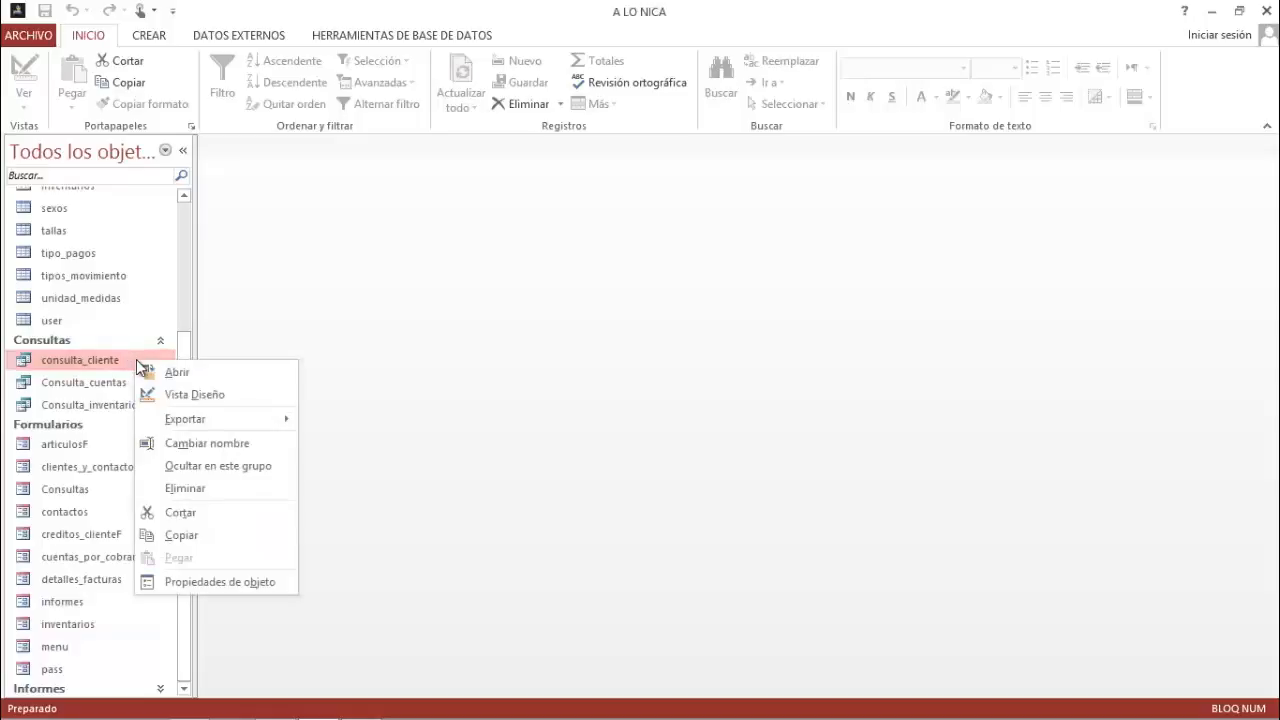
{"action": "left_click", "coordinate": [200, 396]}
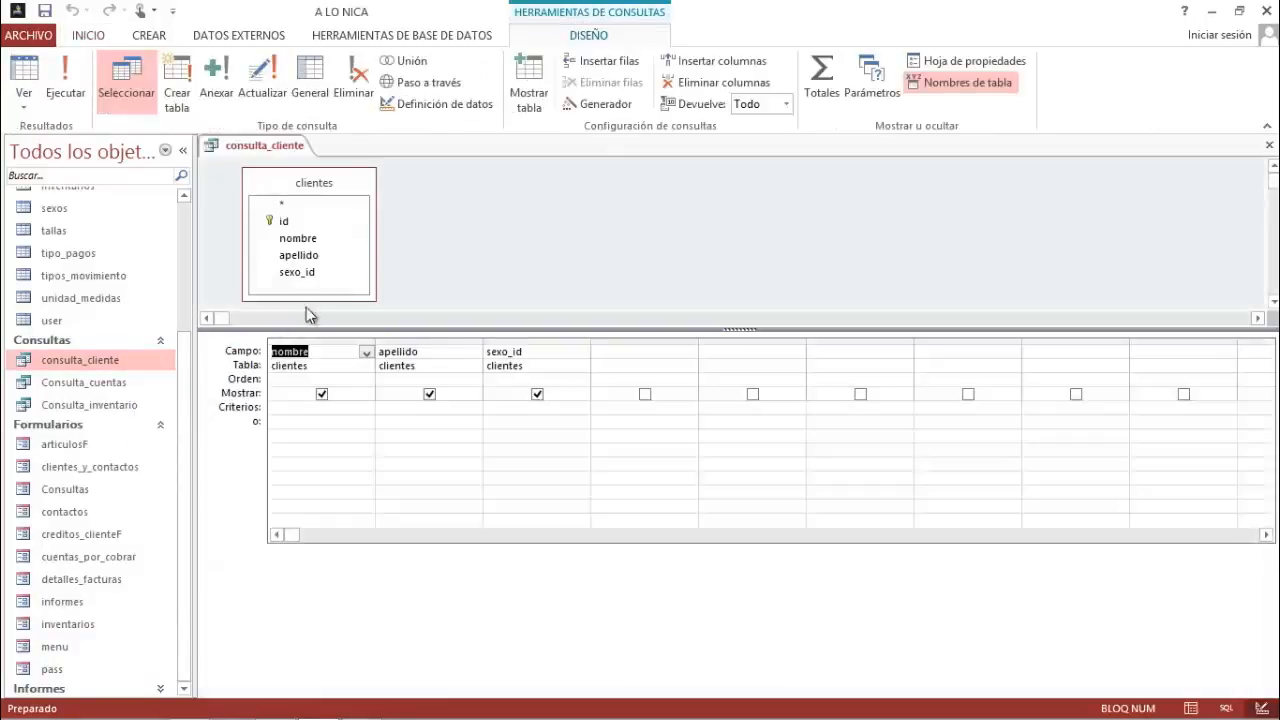
{"action": "left_click", "coordinate": [322, 255]}
{"action": "left_click", "coordinate": [316, 242]}
{"action": "left_click", "coordinate": [316, 255]}
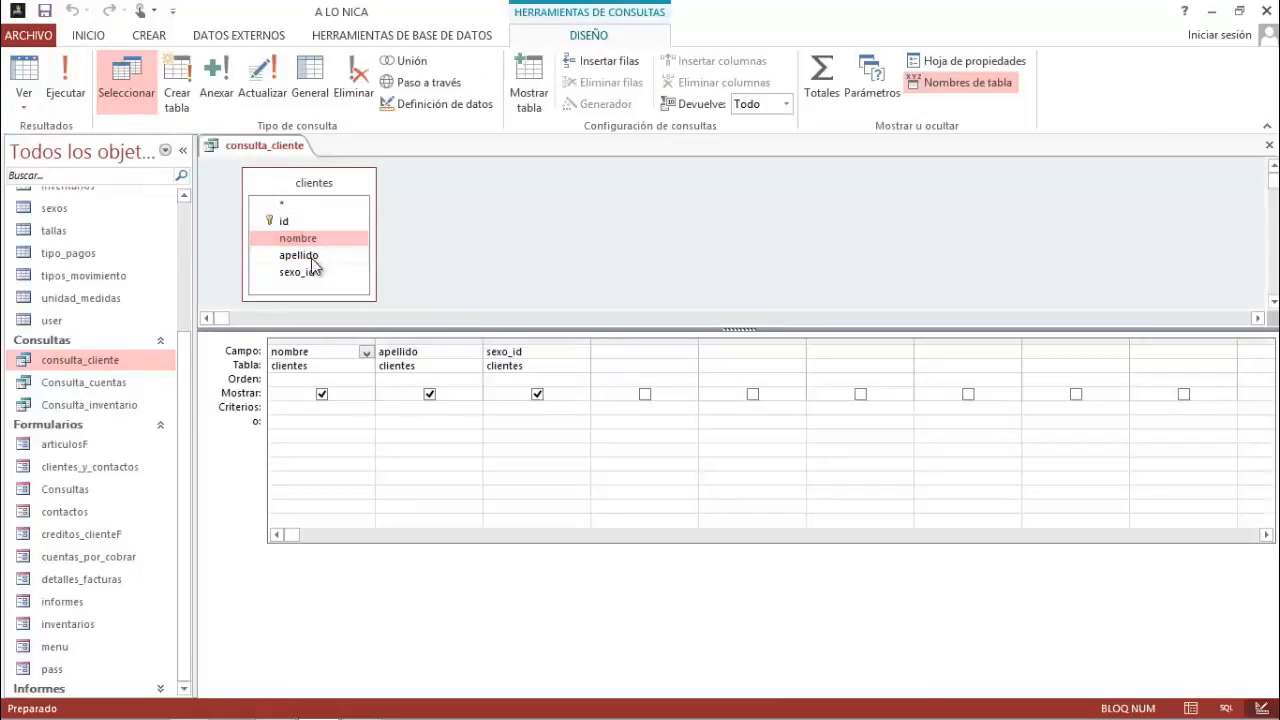
{"action": "left_click", "coordinate": [314, 271]}
{"action": "left_click", "coordinate": [330, 241]}
{"action": "left_click", "coordinate": [332, 254]}
{"action": "left_click", "coordinate": [330, 271]}
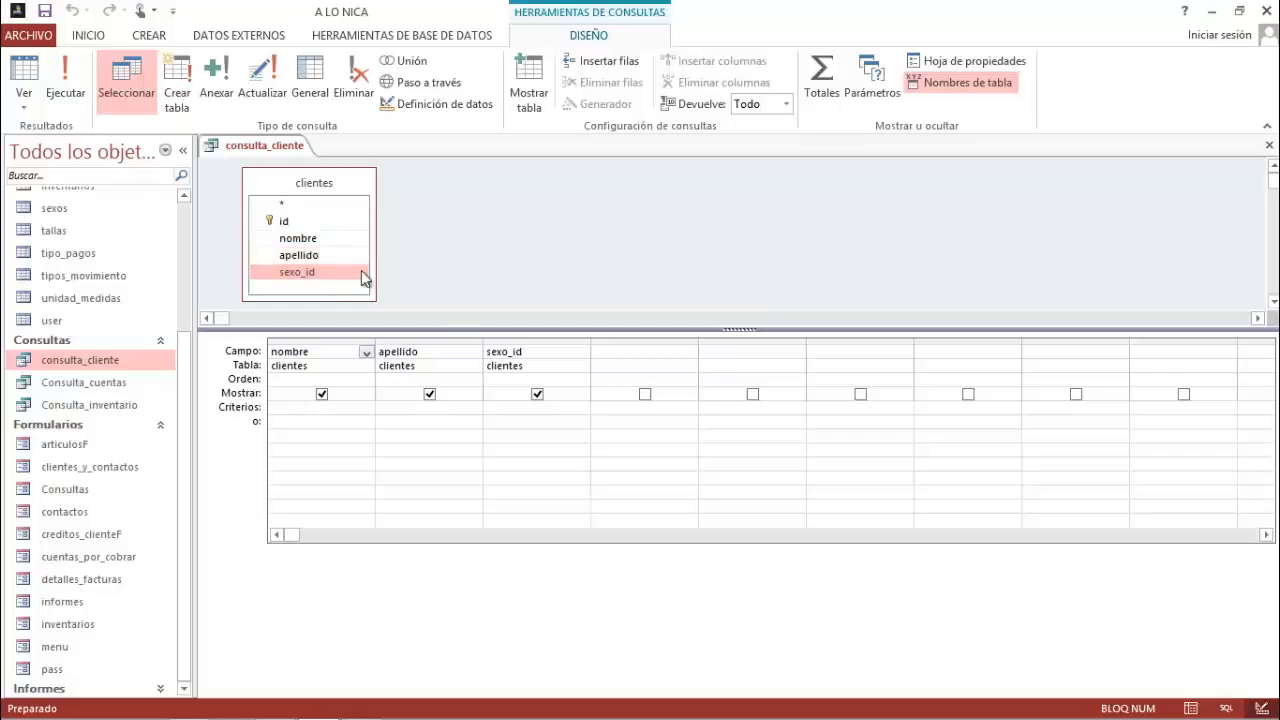
Step: Hide the sexo_id field from the consulta_cliente output and open the query to review its nombre and apellido columns
{"action": "left_click", "coordinate": [537, 394]}
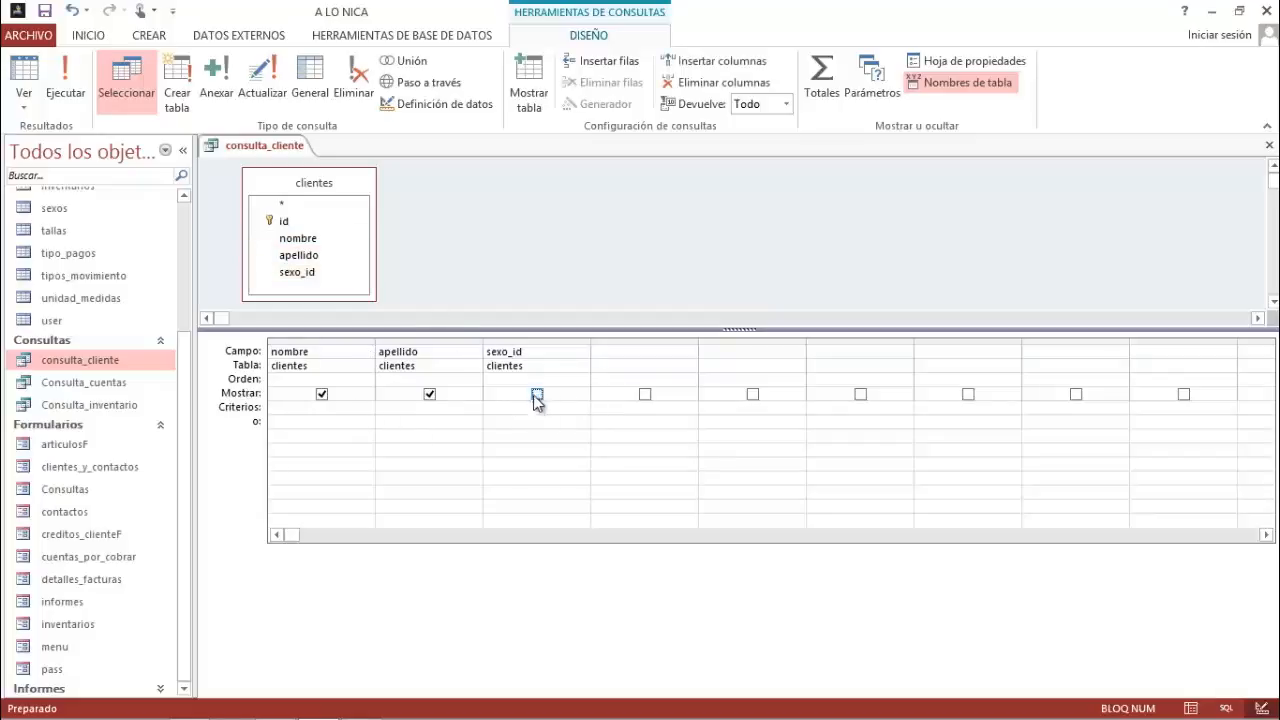
{"action": "right_click", "coordinate": [126, 358]}
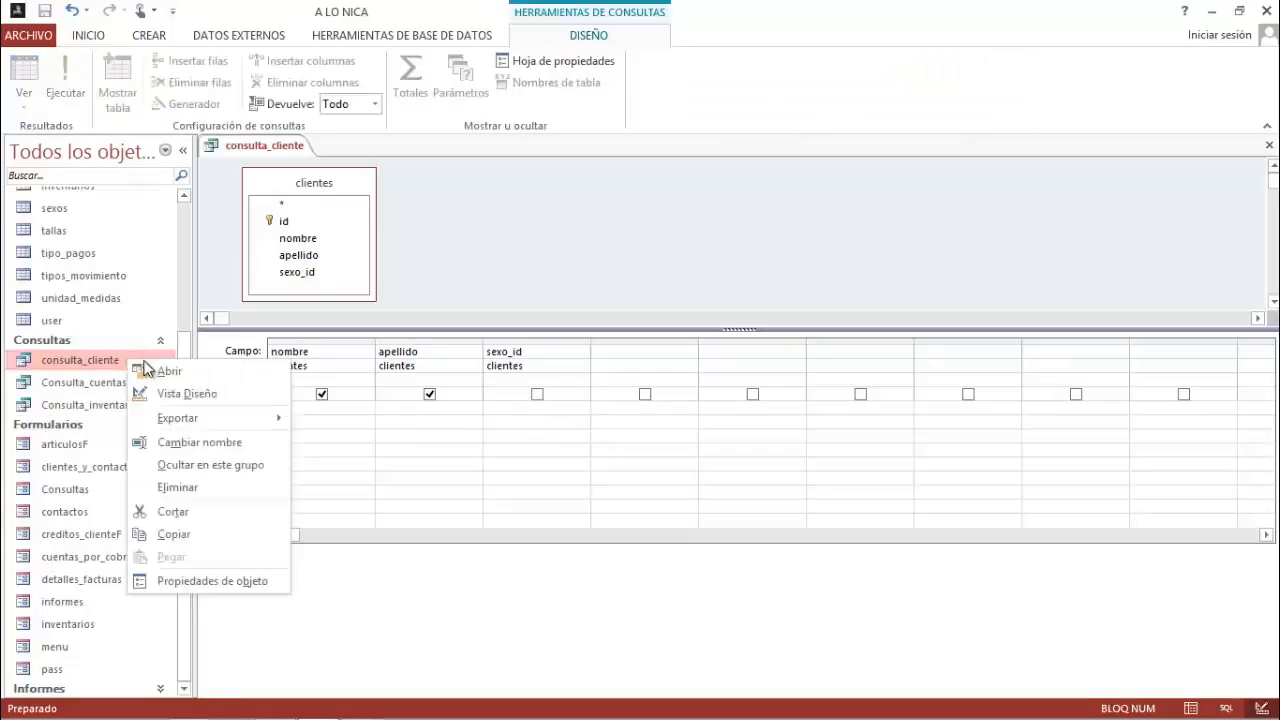
{"action": "left_click", "coordinate": [152, 370]}
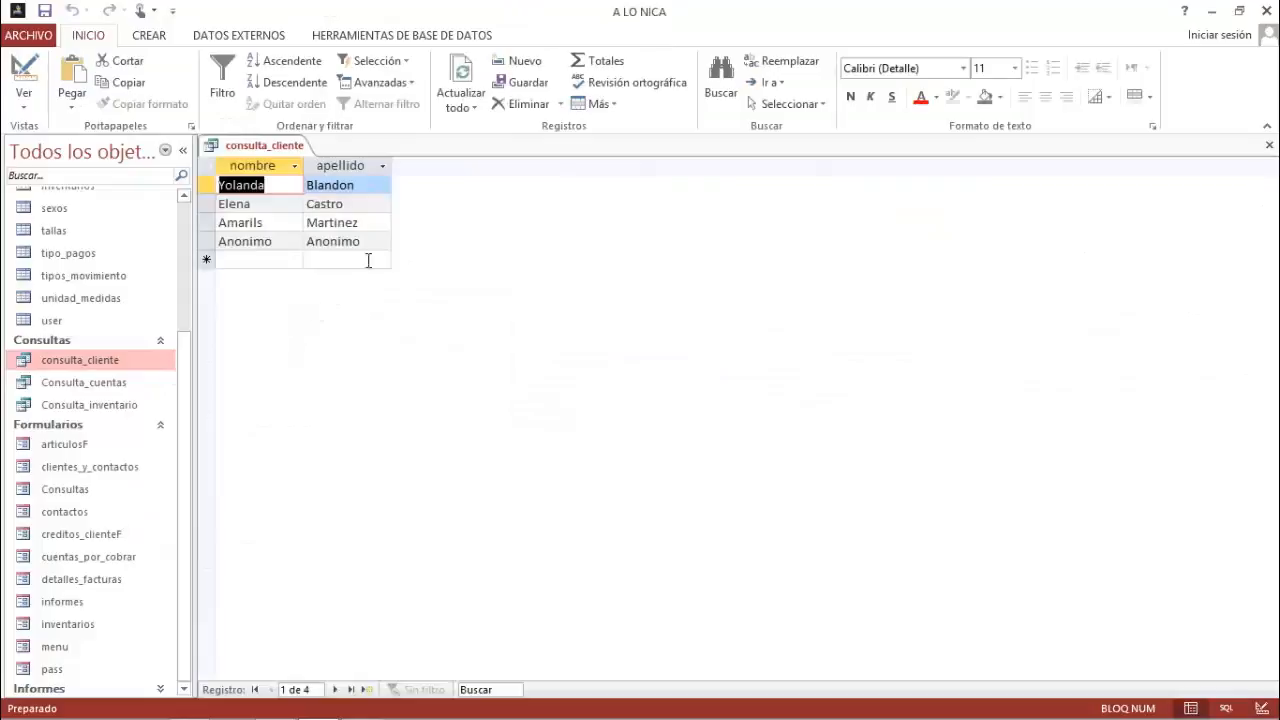
{"action": "left_click", "coordinate": [336, 166]}
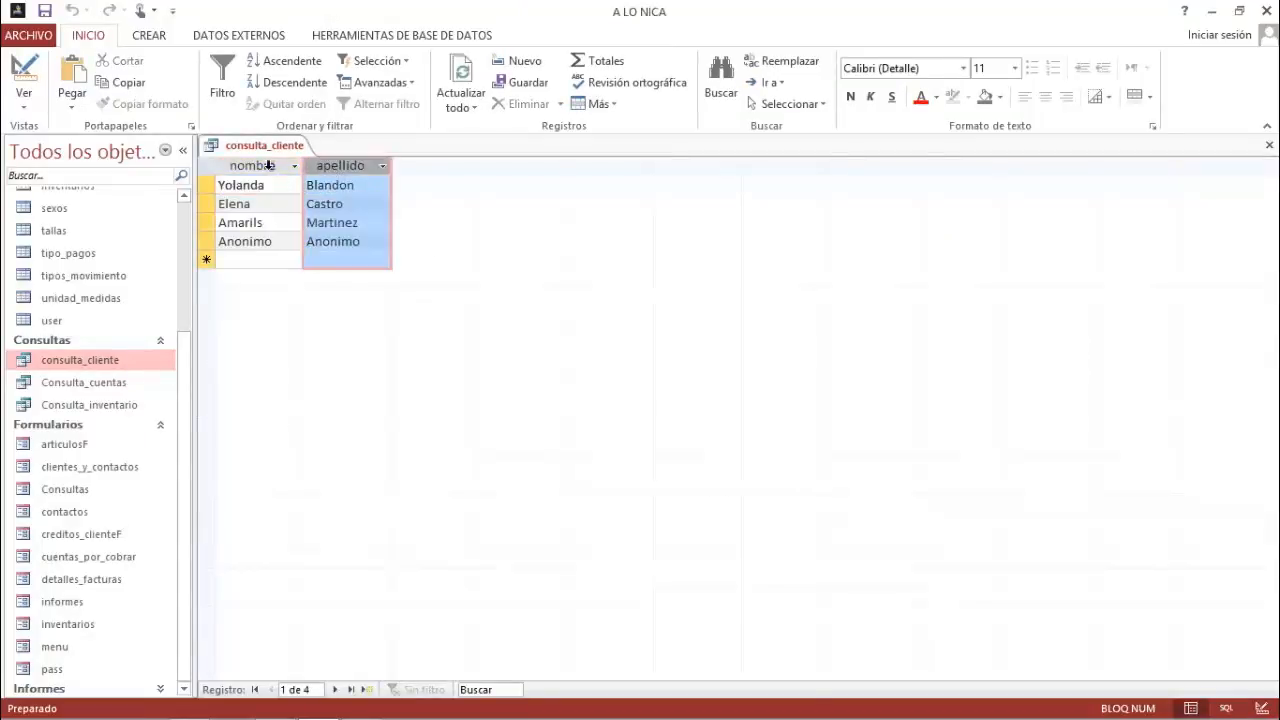
{"action": "left_click", "coordinate": [268, 165]}
{"action": "left_click", "coordinate": [148, 364]}
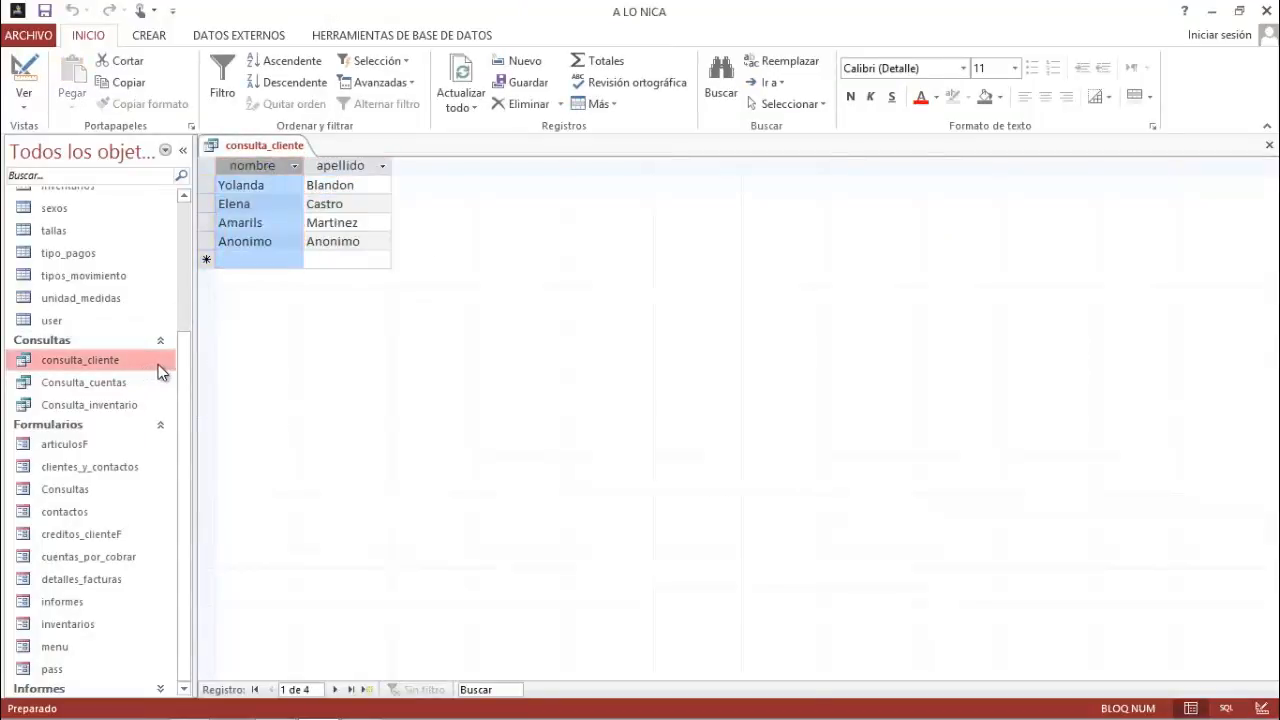
Step: Return consulta_cliente to Design view, show the sexo_id field again and open the query to check that column
{"action": "right_click", "coordinate": [160, 372]}
{"action": "left_click", "coordinate": [205, 399]}
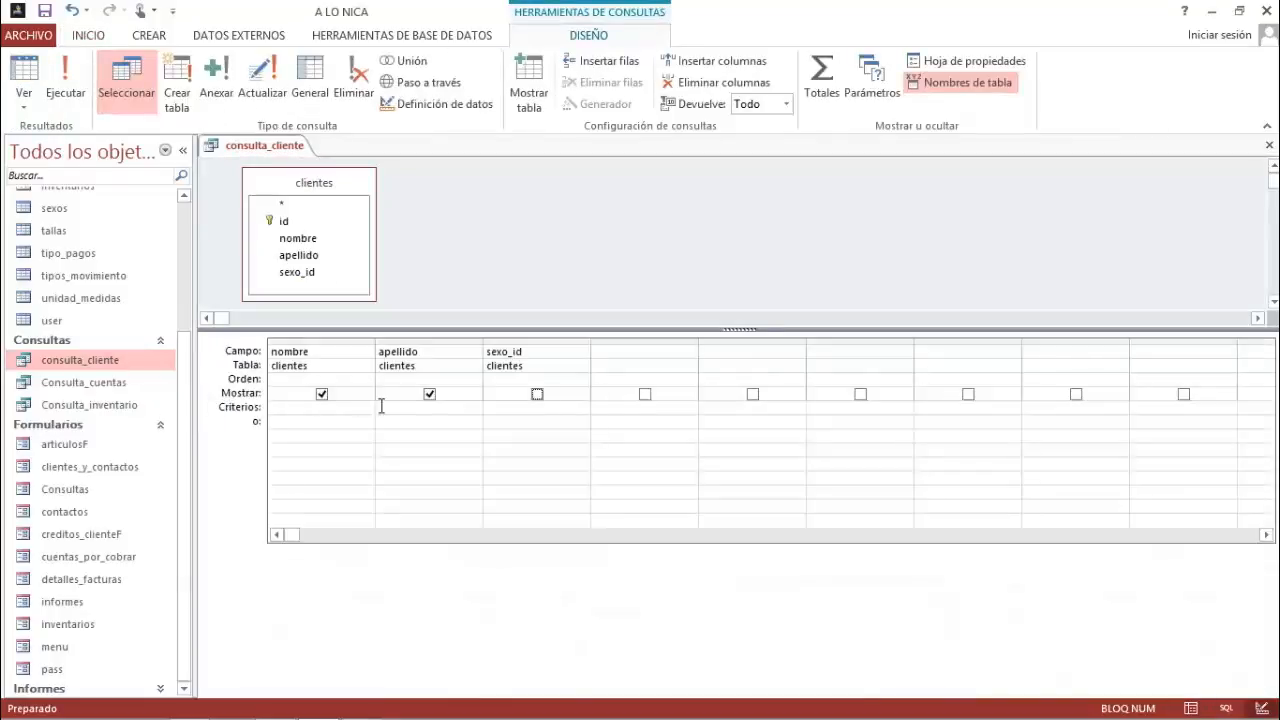
{"action": "left_click", "coordinate": [537, 394]}
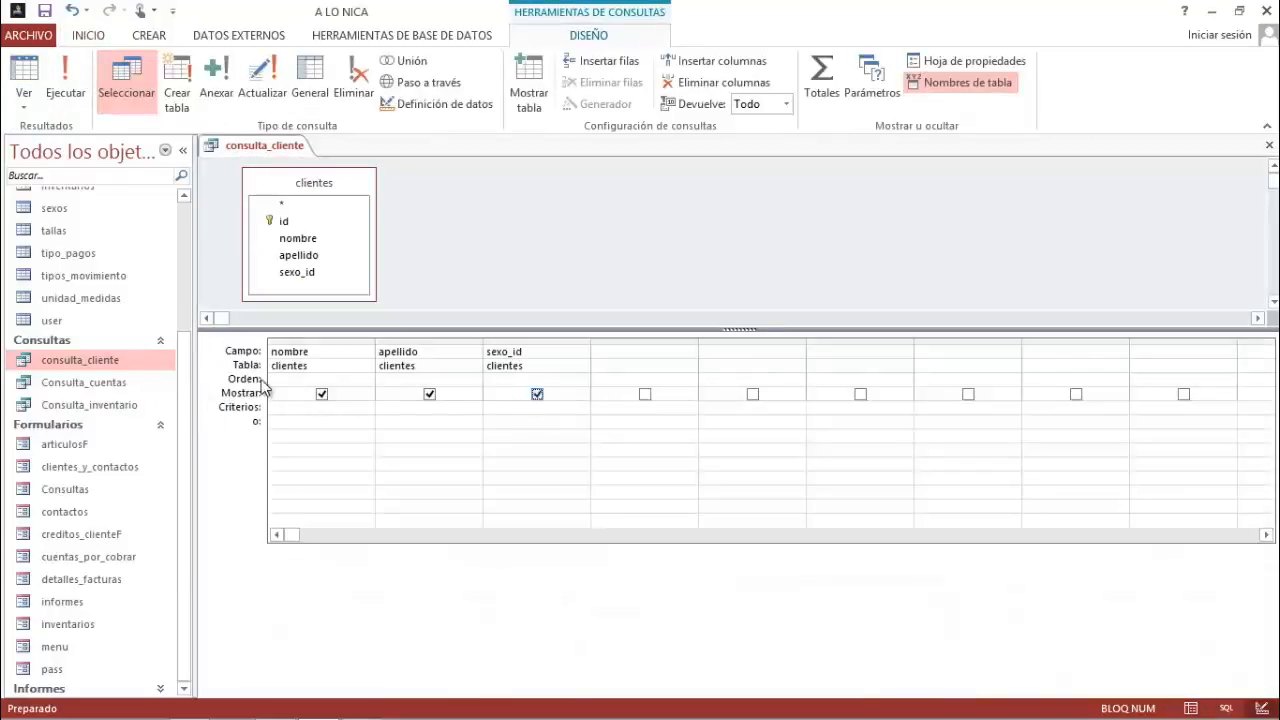
{"action": "right_click", "coordinate": [163, 363]}
{"action": "left_click", "coordinate": [200, 372]}
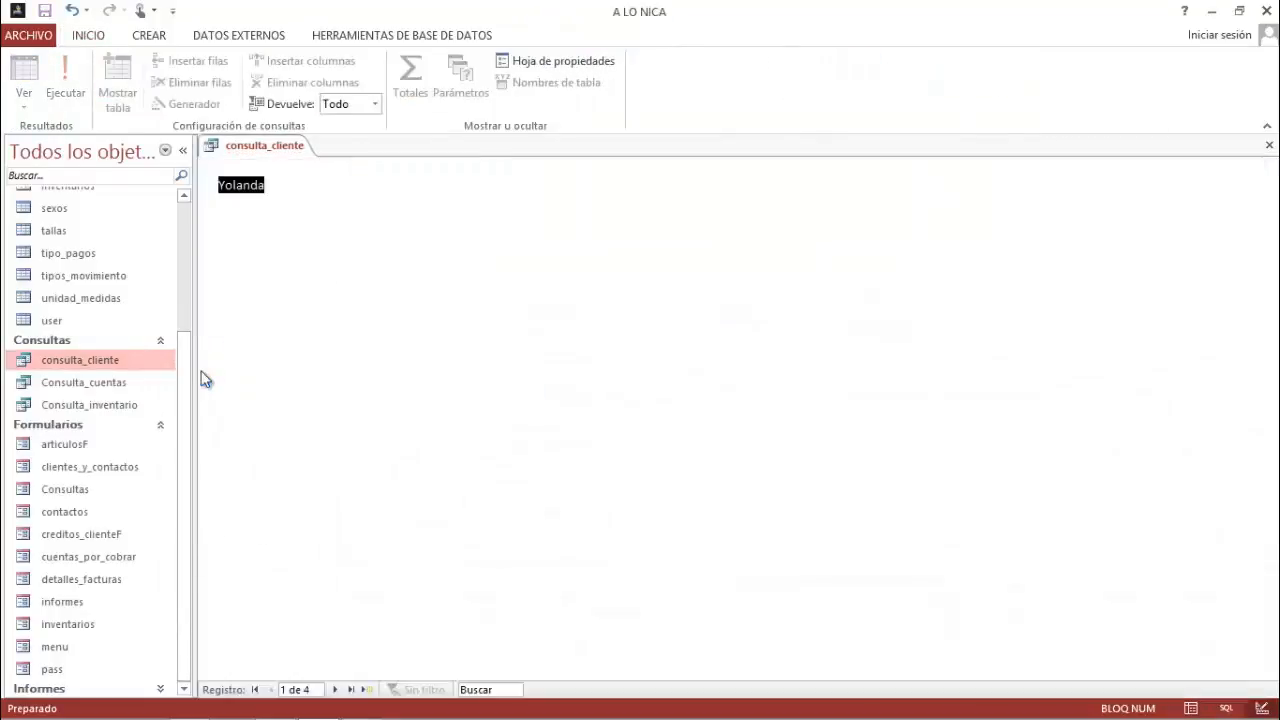
{"action": "left_click", "coordinate": [428, 222]}
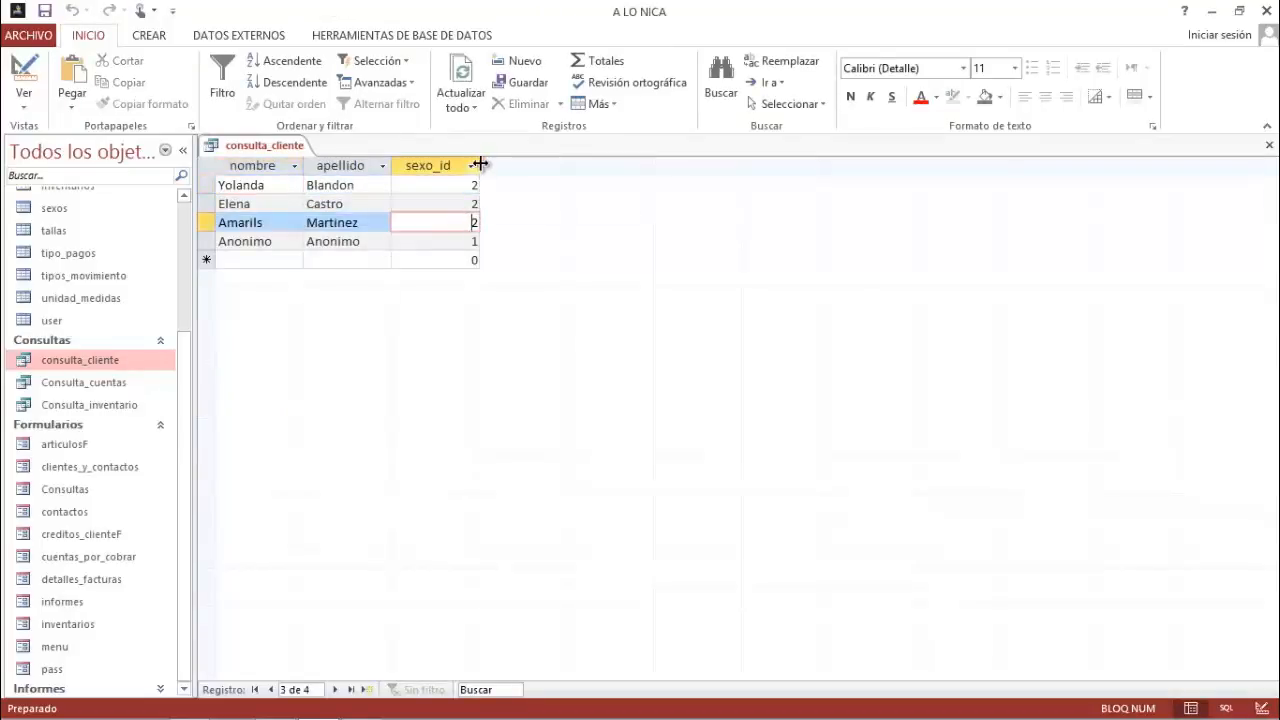
{"action": "left_click", "coordinate": [445, 228]}
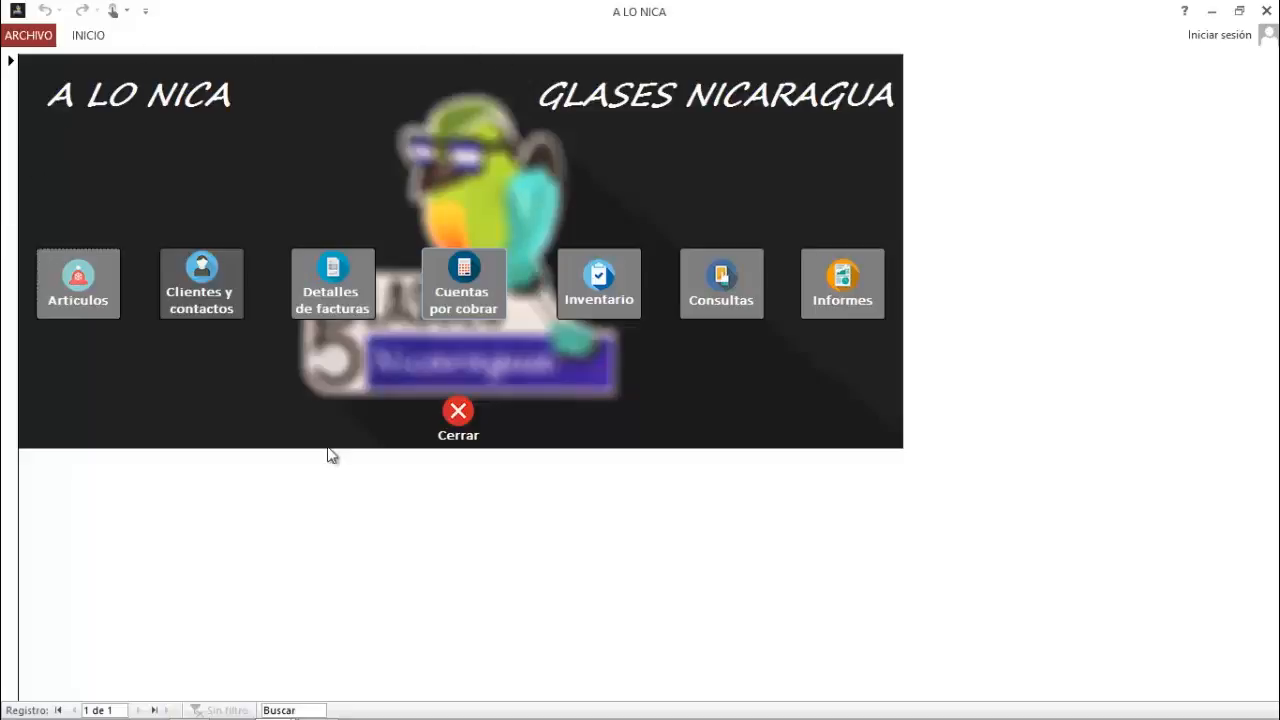
Step: Switch to the A LO NICA window with the full design interface and open the Access options for the current database
{"action": "left_click", "coordinate": [272, 706]}
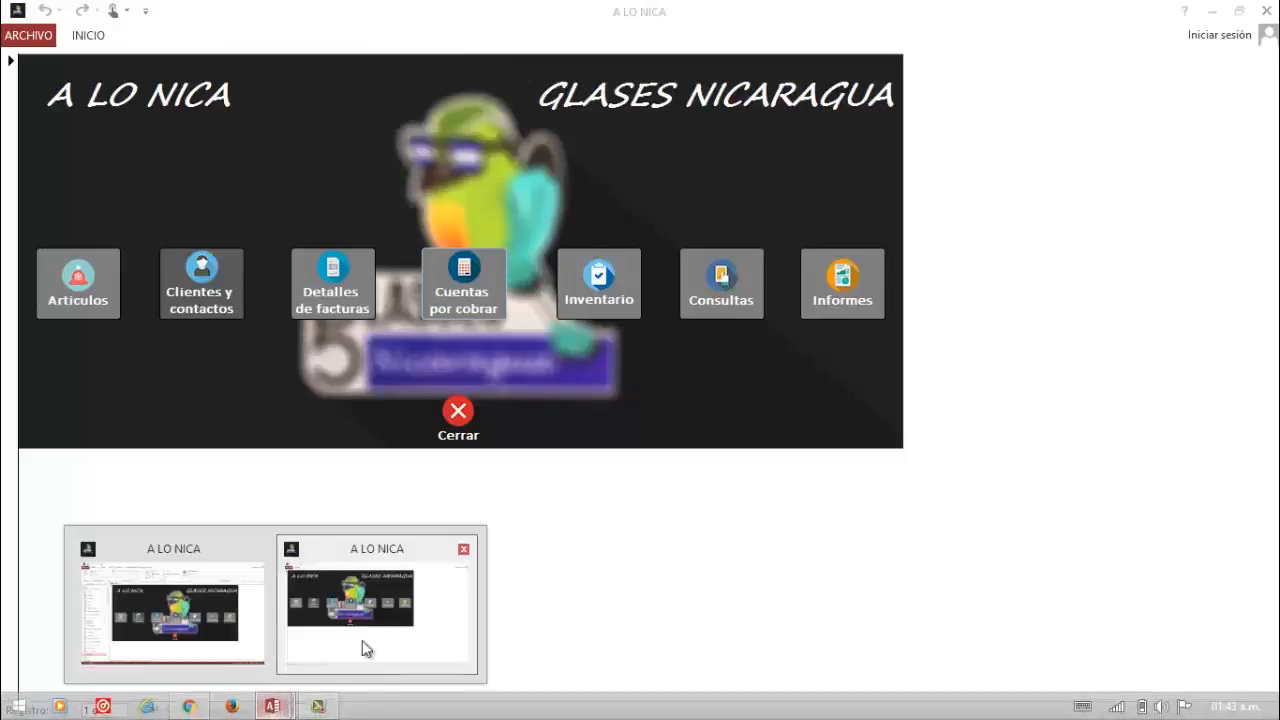
{"action": "left_click", "coordinate": [172, 610]}
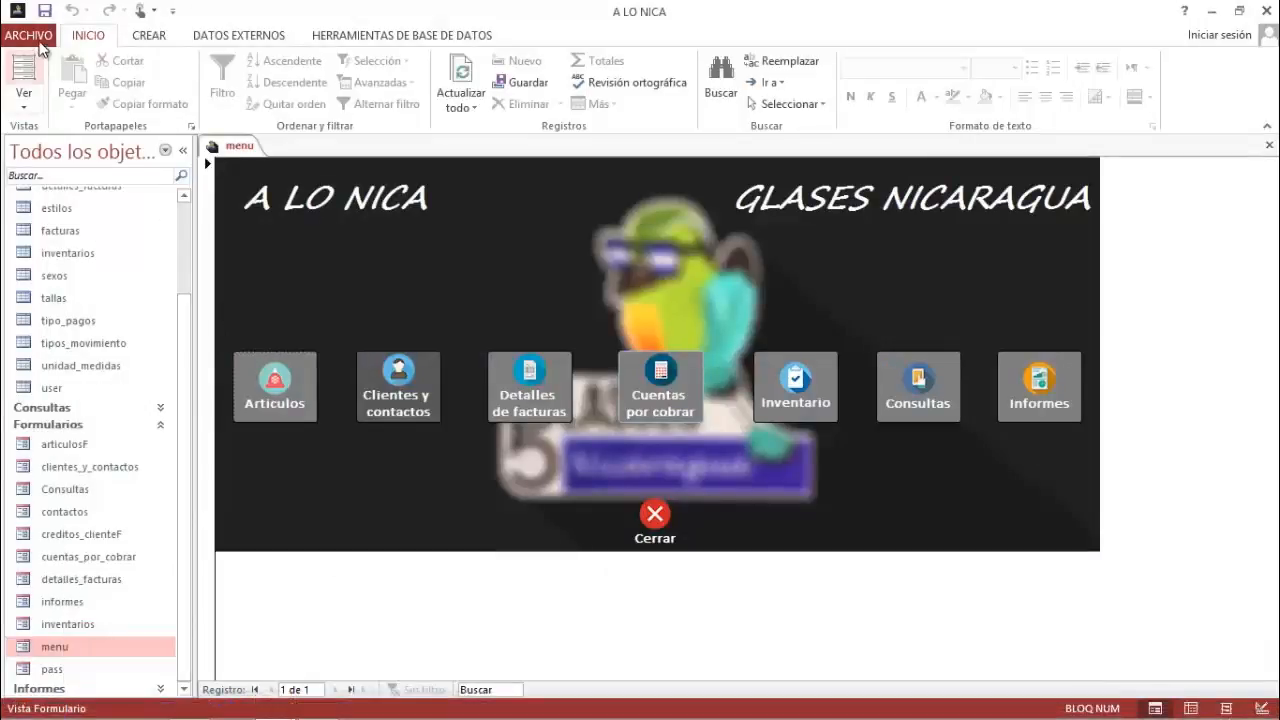
{"action": "left_click", "coordinate": [40, 38]}
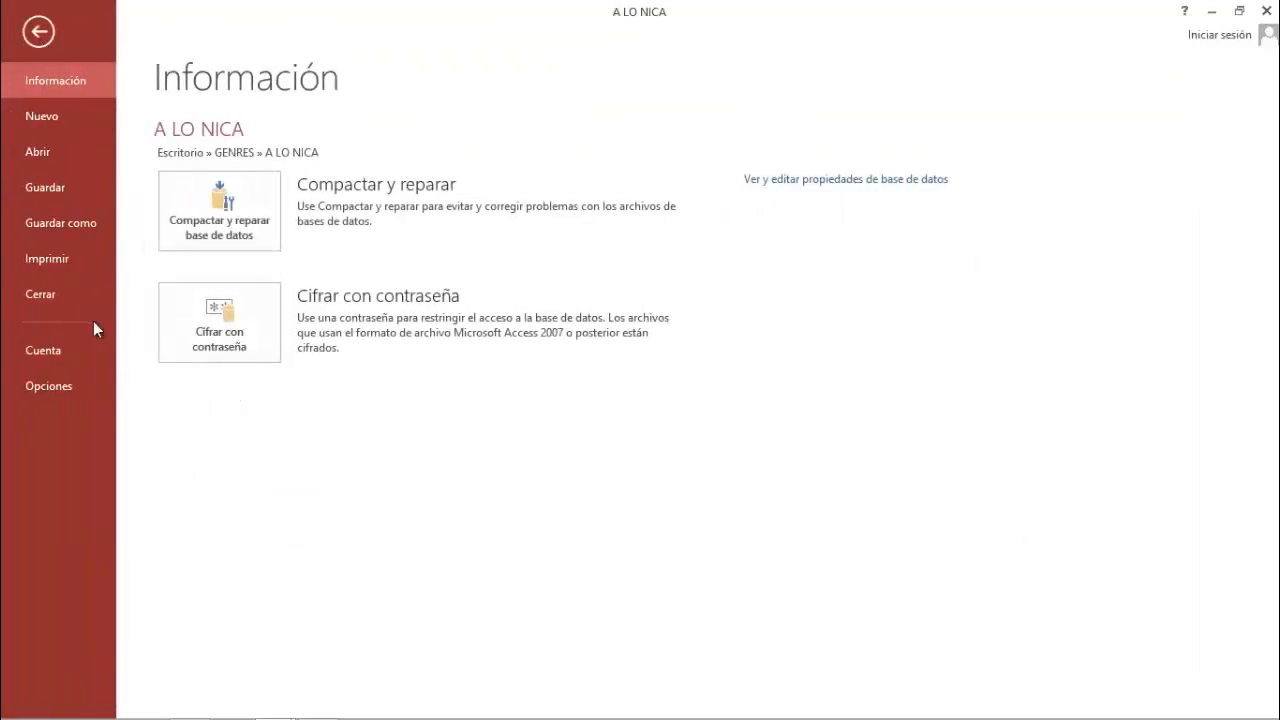
{"action": "left_click", "coordinate": [78, 387]}
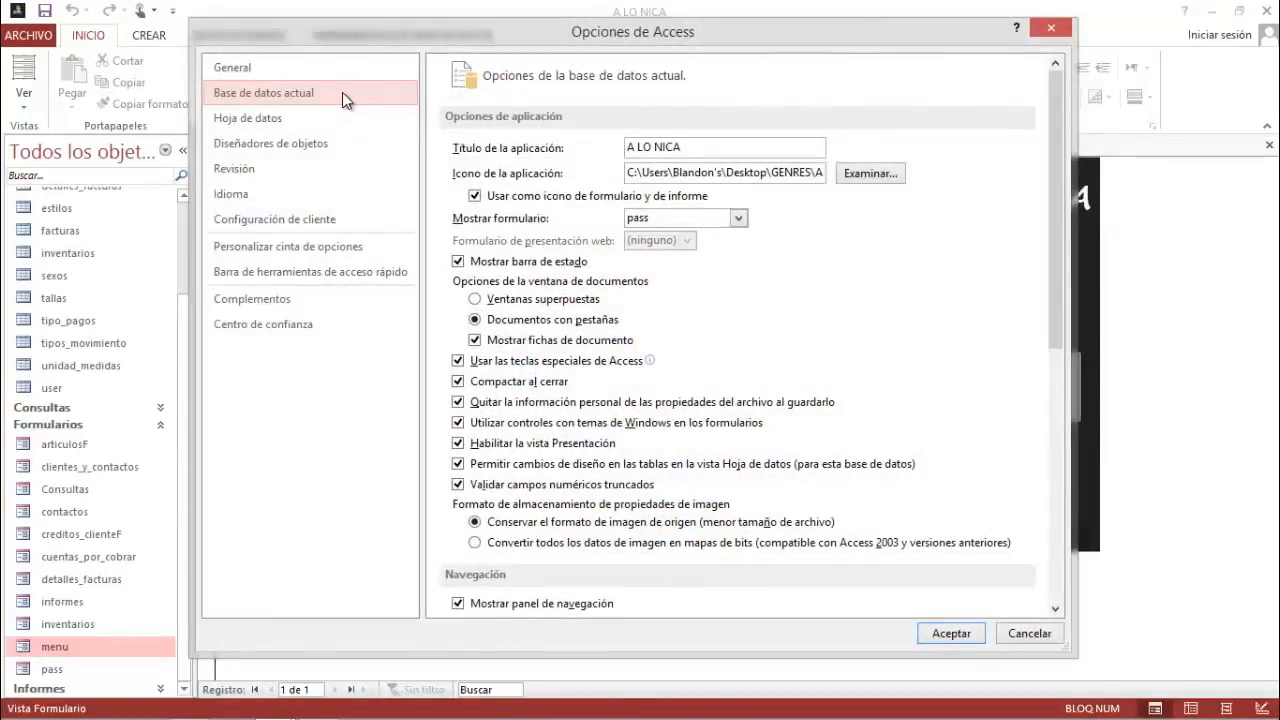
Step: Disable the status bar, document tabs and every application option from Usar las teclas especiales de Access through Validar campos numéricos truncados
{"action": "left_click", "coordinate": [517, 264]}
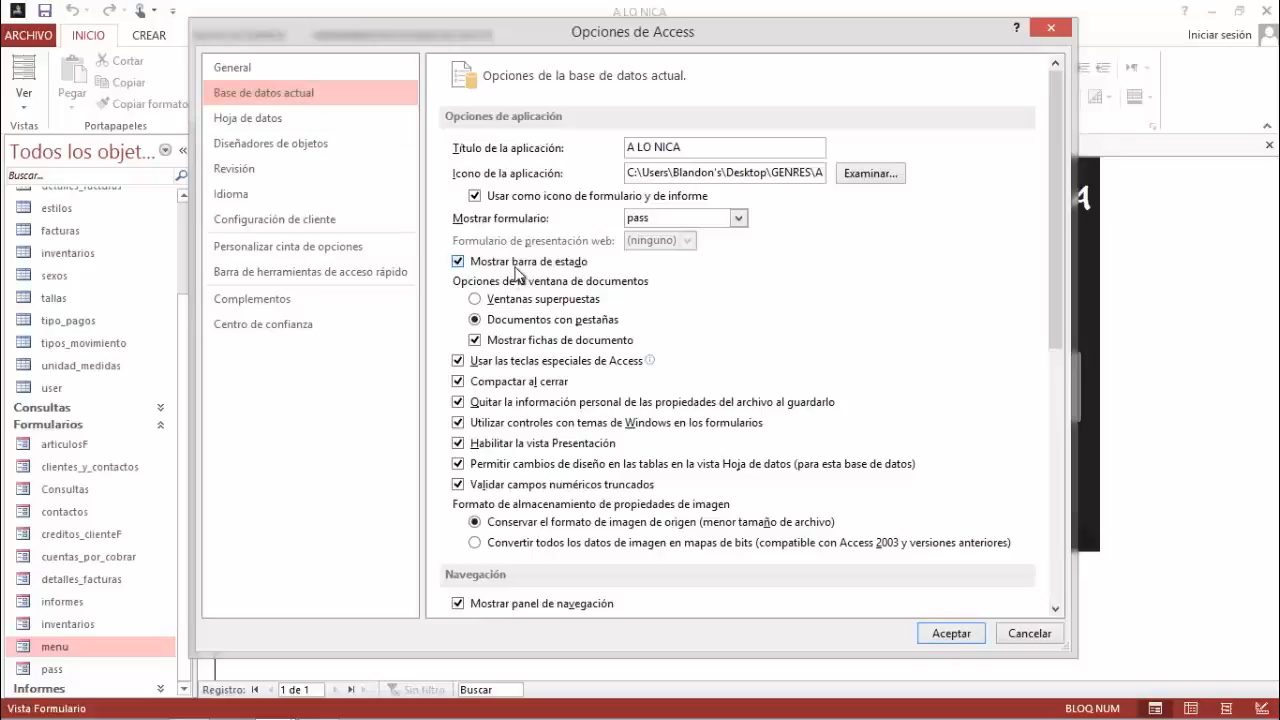
{"action": "left_click", "coordinate": [492, 341]}
{"action": "left_click", "coordinate": [483, 361]}
{"action": "left_click", "coordinate": [485, 388]}
{"action": "left_click", "coordinate": [490, 405]}
{"action": "left_click", "coordinate": [492, 425]}
{"action": "left_click", "coordinate": [495, 446]}
{"action": "left_click", "coordinate": [494, 466]}
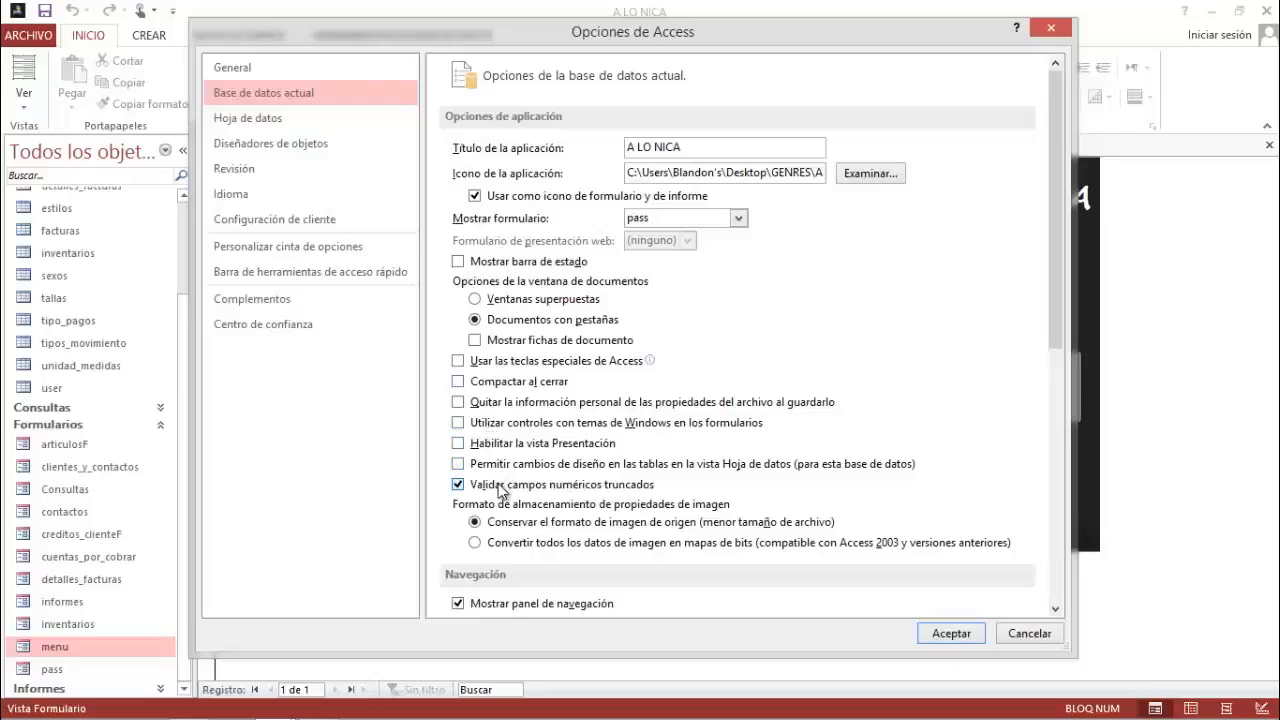
{"action": "left_click", "coordinate": [500, 487]}
Step: Disable the navigation pane, unrestricted and default context menus, name AutoCorrect tracking and all filter value lists, and apply the options
{"action": "scroll", "coordinate": [502, 488], "scroll_direction": "down", "scroll_amount": 10}
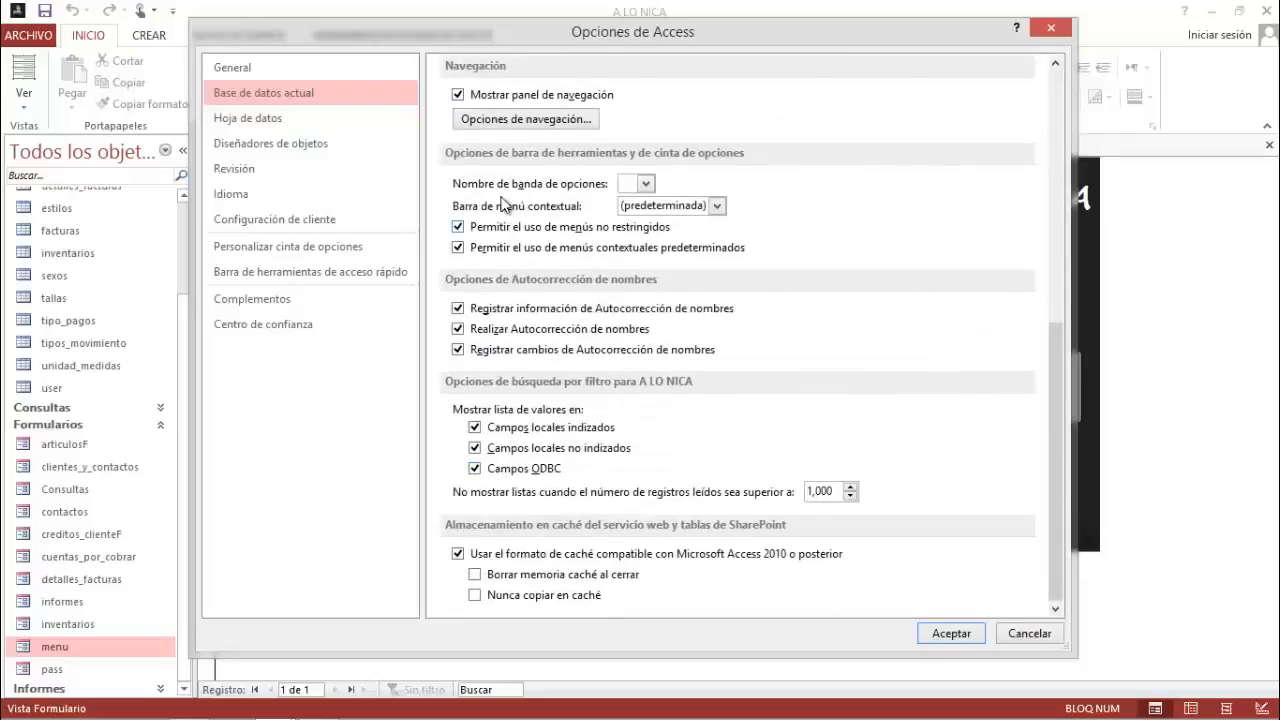
{"action": "left_click", "coordinate": [494, 95]}
{"action": "left_click", "coordinate": [485, 229]}
{"action": "left_click", "coordinate": [483, 246]}
{"action": "left_click", "coordinate": [480, 308]}
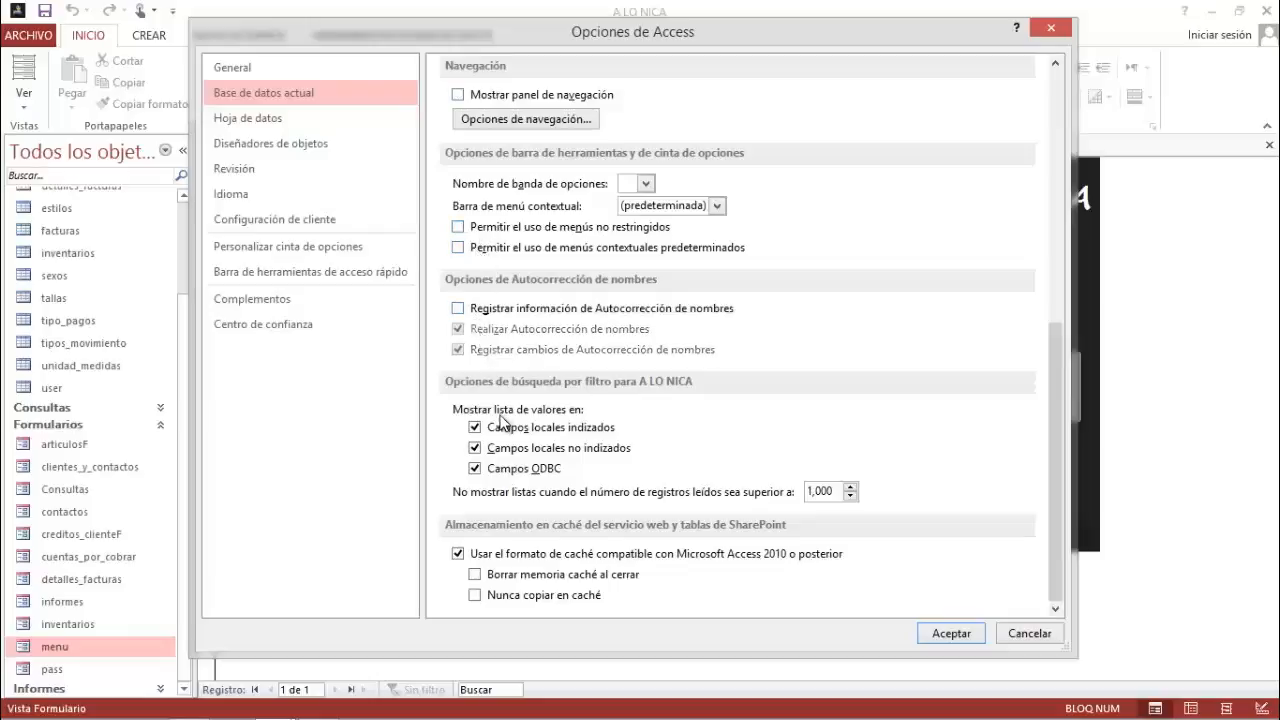
{"action": "left_click", "coordinate": [503, 447]}
{"action": "left_click", "coordinate": [505, 468]}
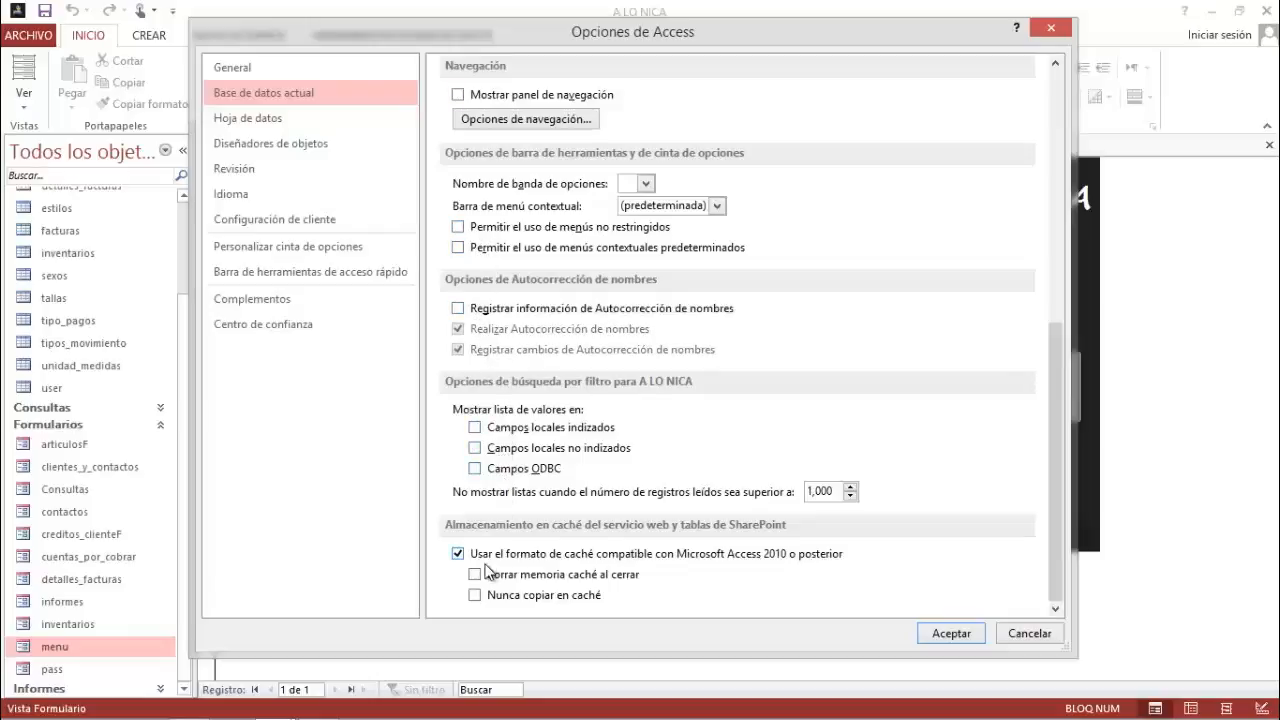
{"action": "left_click", "coordinate": [931, 632]}
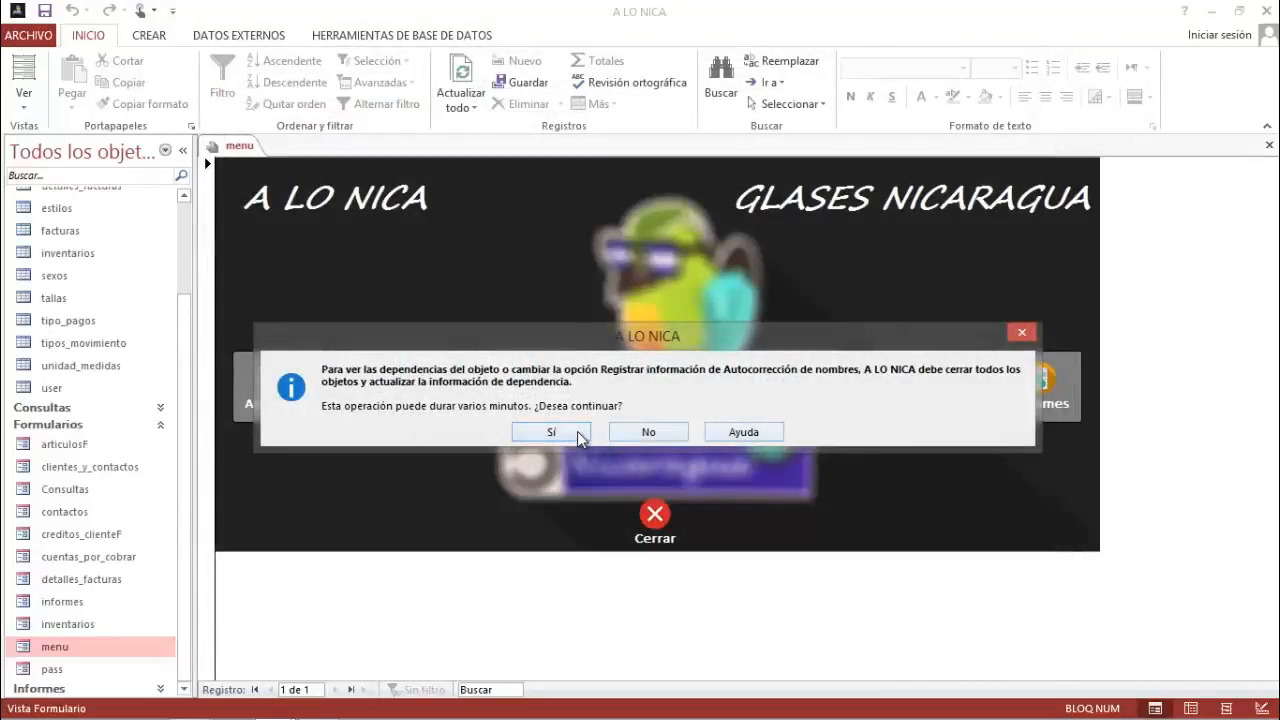
{"action": "left_click", "coordinate": [551, 432]}
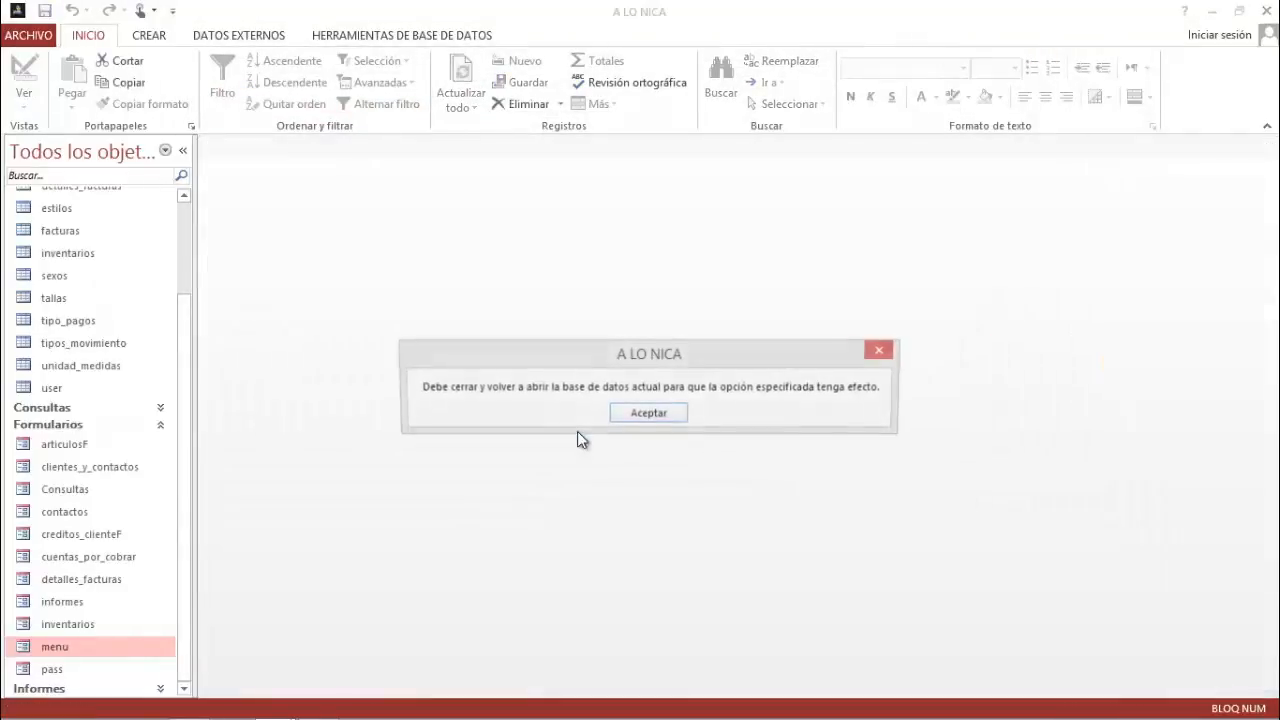
{"action": "left_click", "coordinate": [649, 414]}
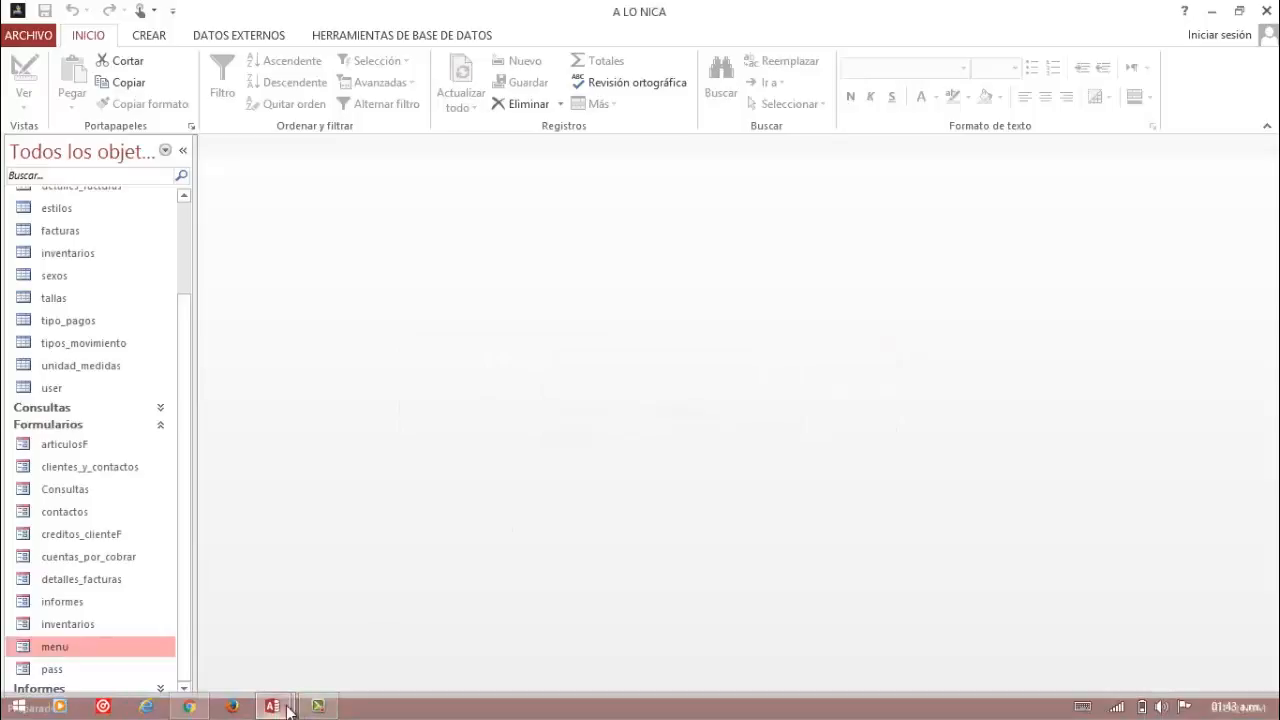
Step: Switch to the other open A LO NICA window showing the restricted main menu
{"action": "mouse_move", "coordinate": [280, 708]}
{"action": "mouse_move", "coordinate": [282, 632]}
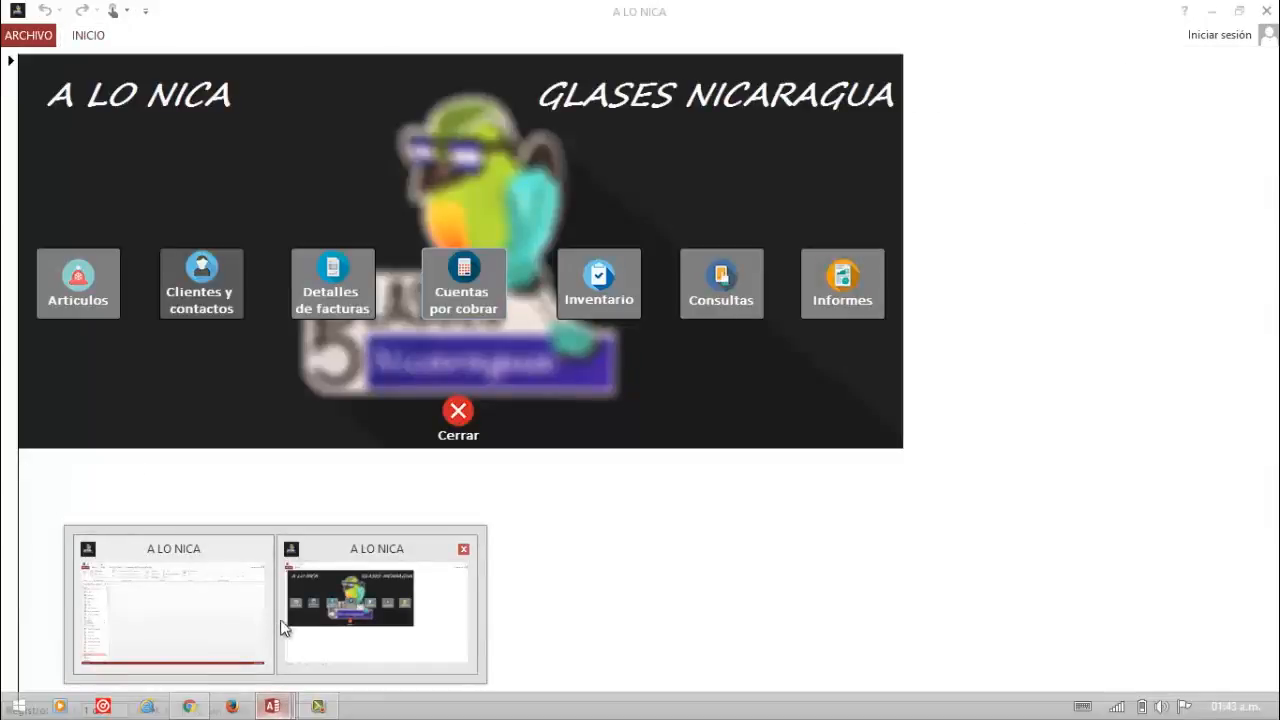